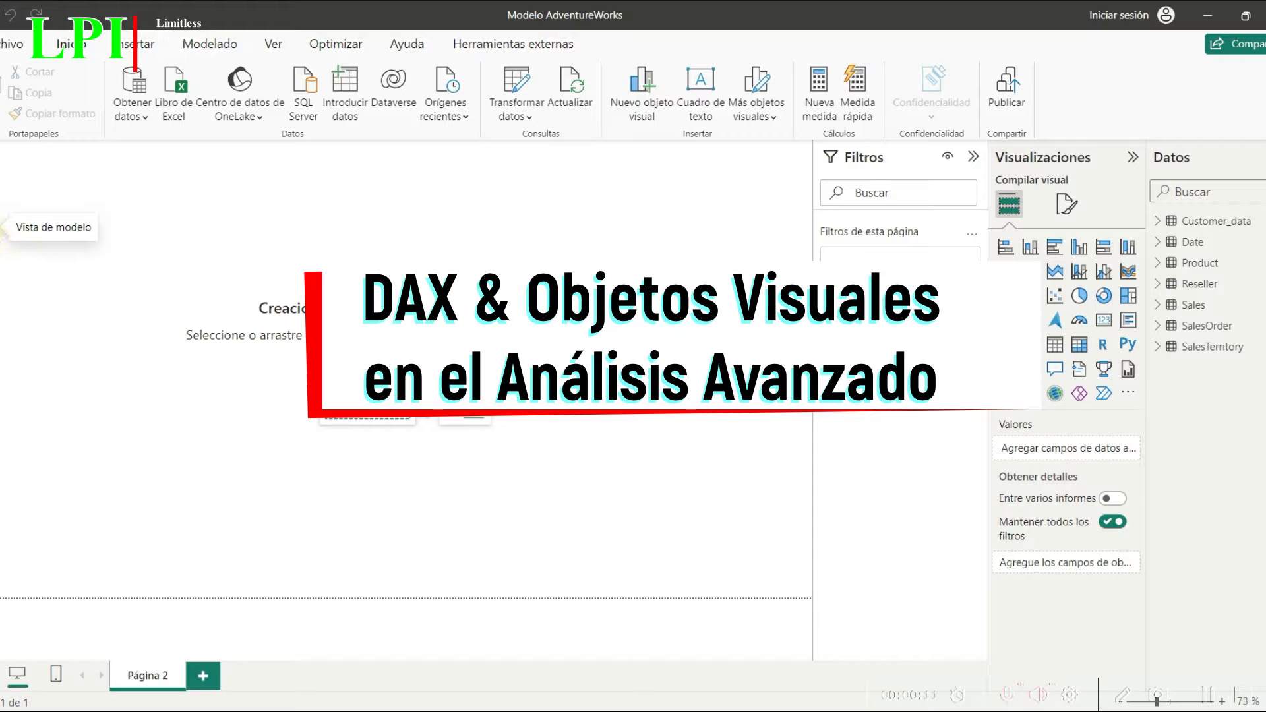
Examine the relationships between the Sales table and its surrounding tables in the model diagram, and return to the report page.
{"action": "left_click", "coordinate": [7, 227]}
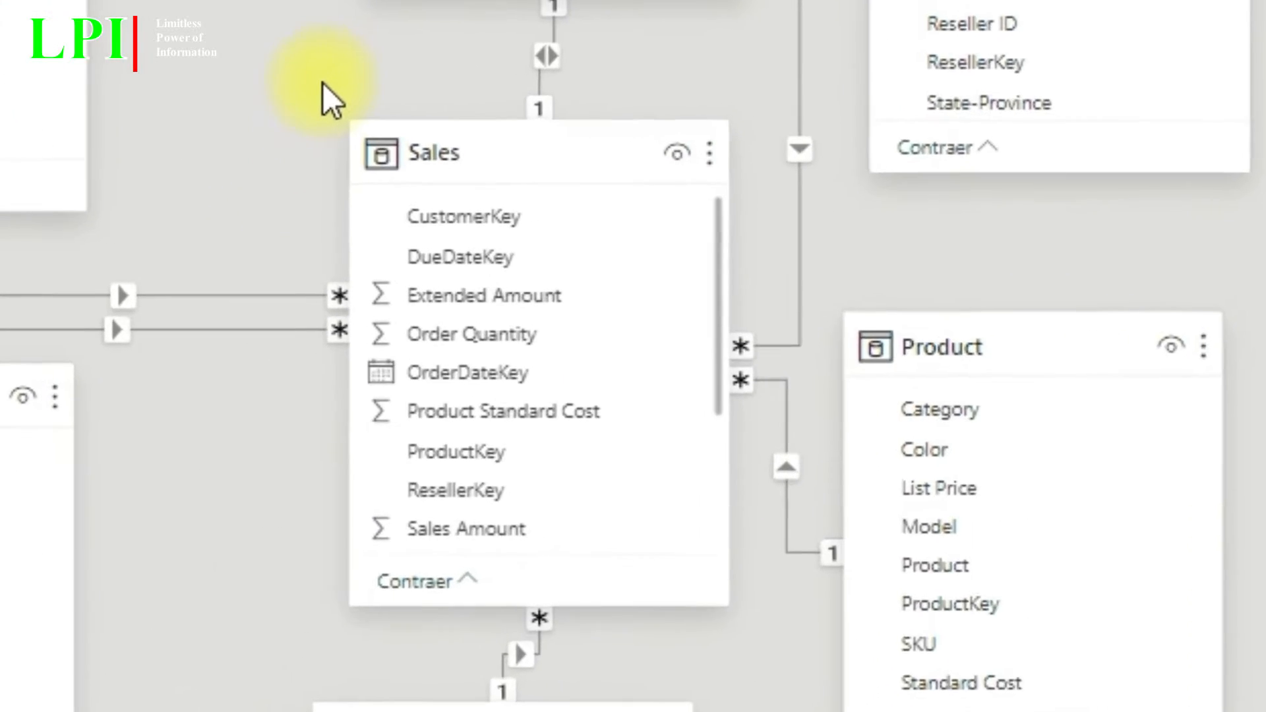
{"action": "mouse_move", "coordinate": [529, 161]}
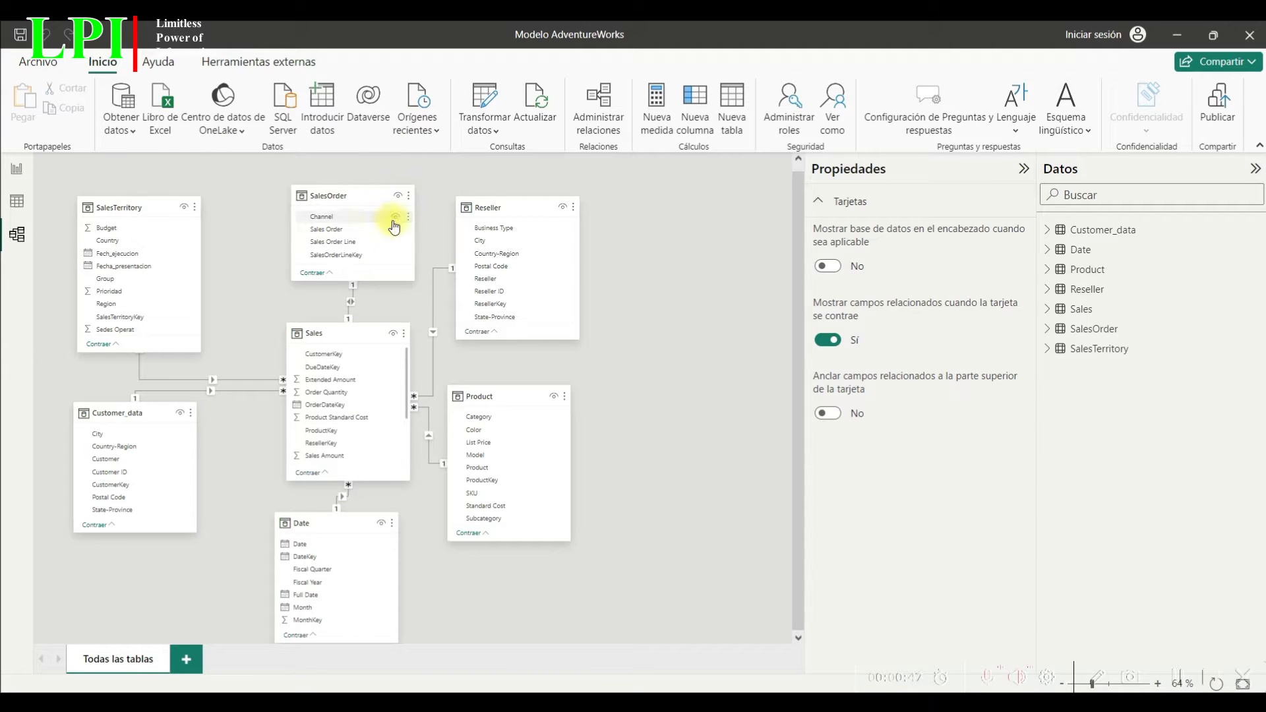
{"action": "left_click", "coordinate": [16, 169]}
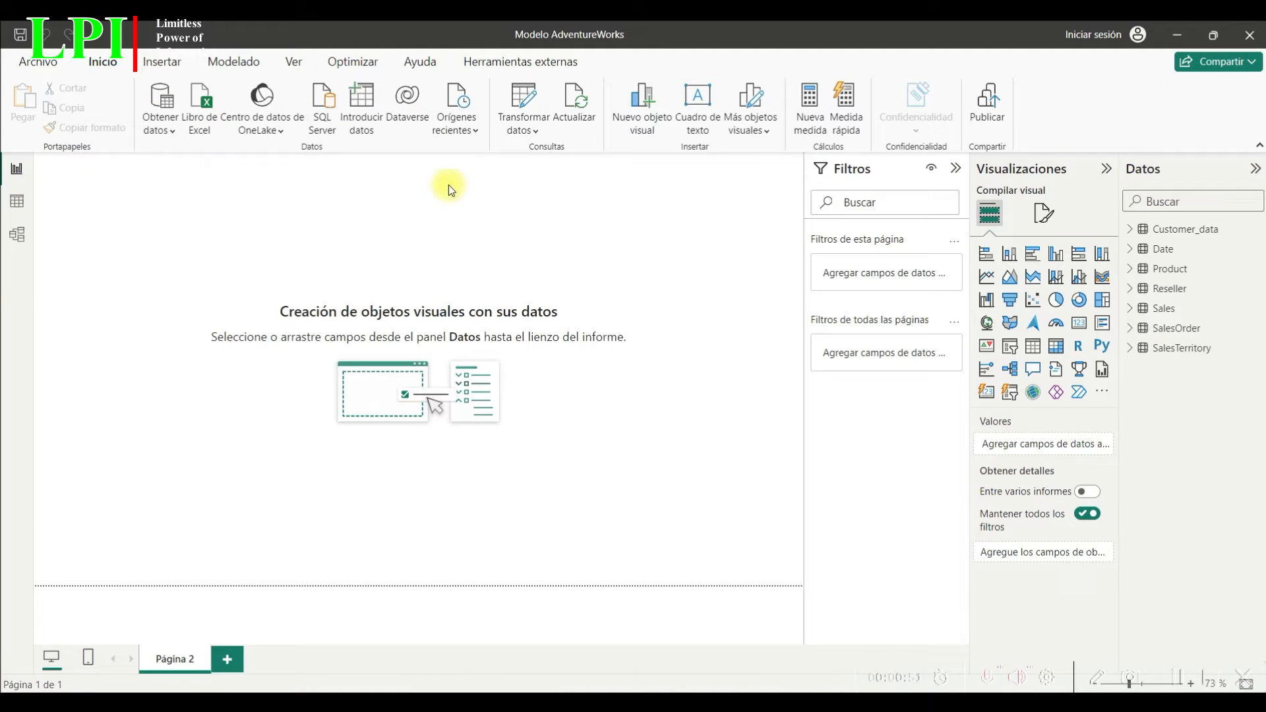
Insert a clustered column chart, enlarge it to nearly half the page, and plot Sales Amount from the Sales table.
{"action": "left_click", "coordinate": [1065, 267]}
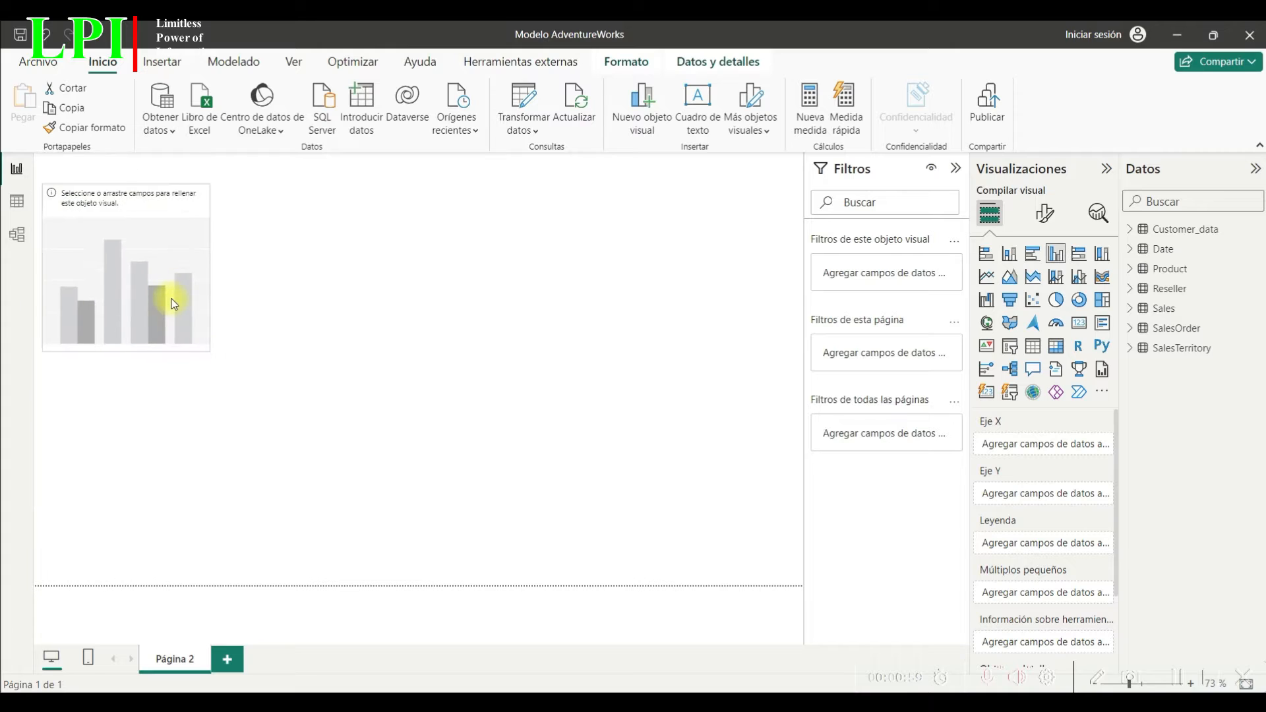
{"action": "left_click_drag", "start_coordinate": [206, 349], "coordinate": [398, 582]}
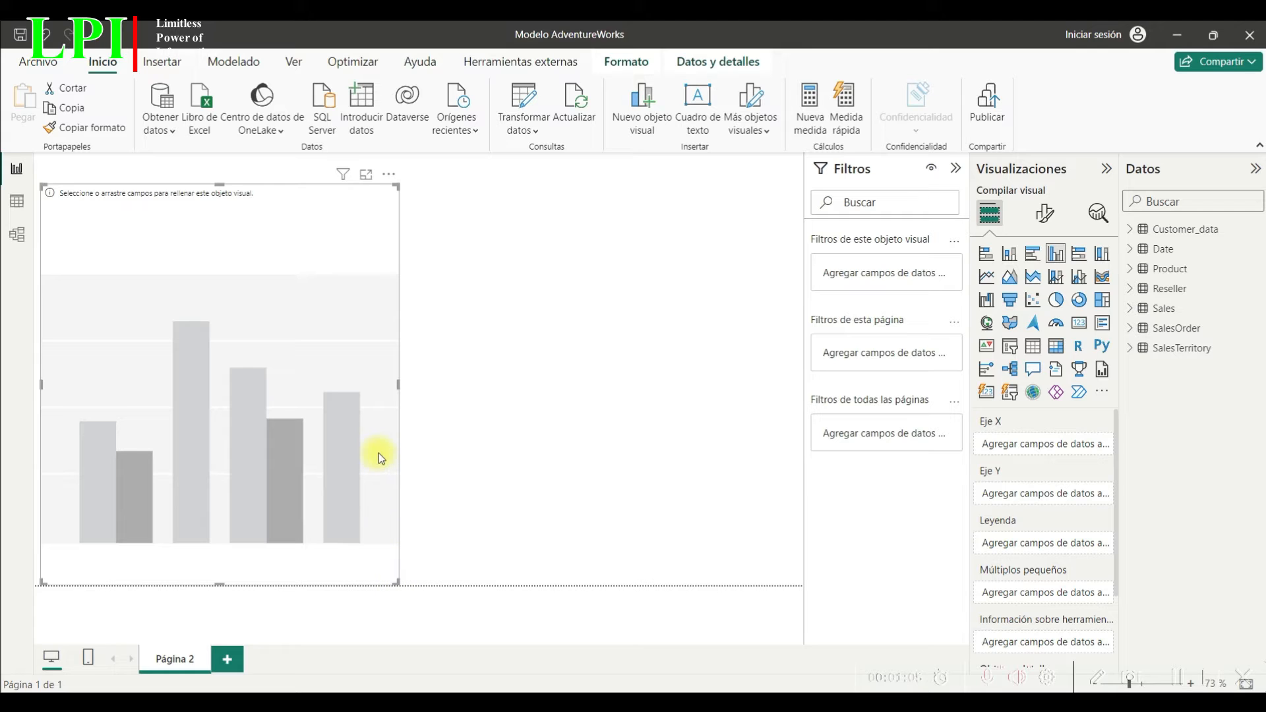
{"action": "left_click", "coordinate": [1132, 310]}
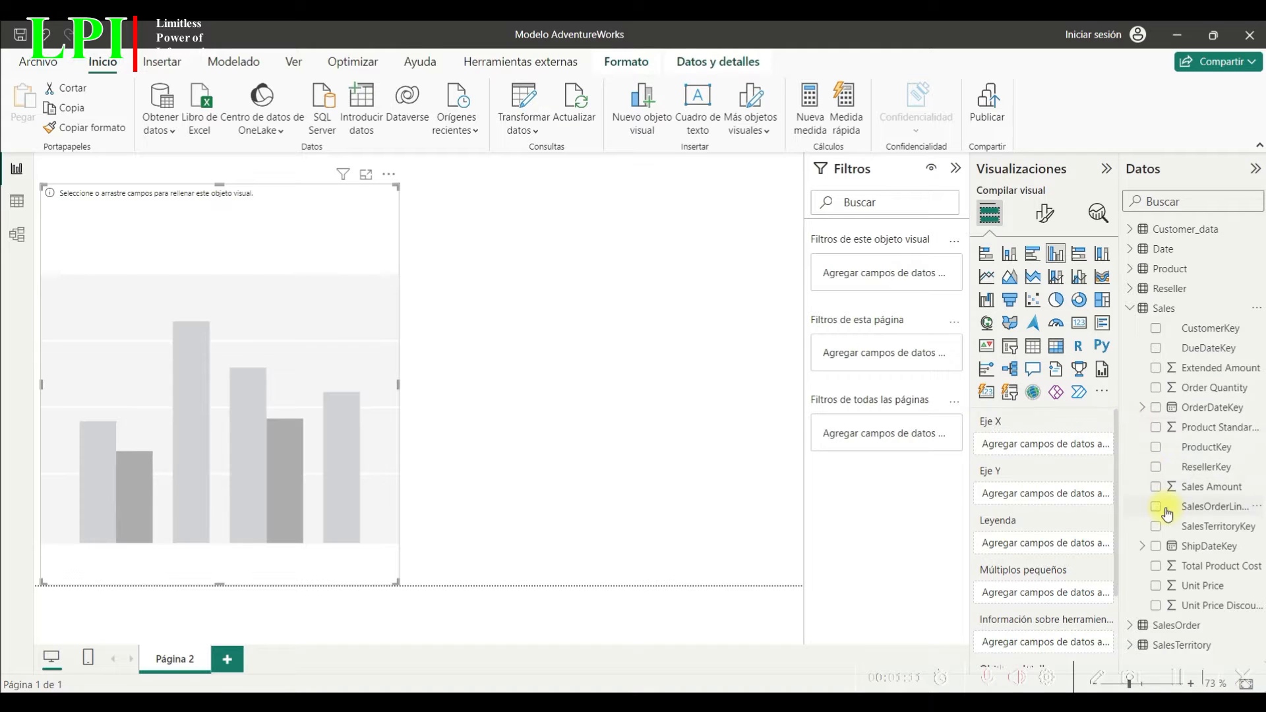
{"action": "left_click", "coordinate": [1156, 490]}
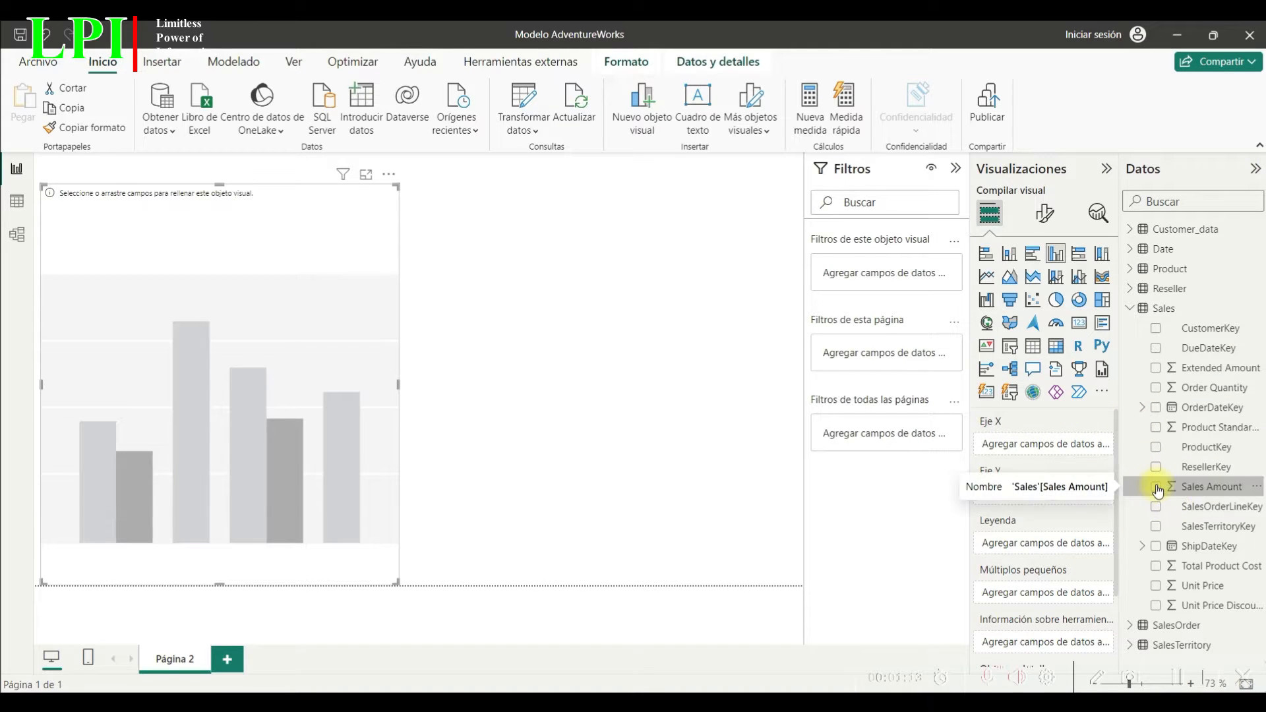
{"action": "left_click", "coordinate": [1130, 309]}
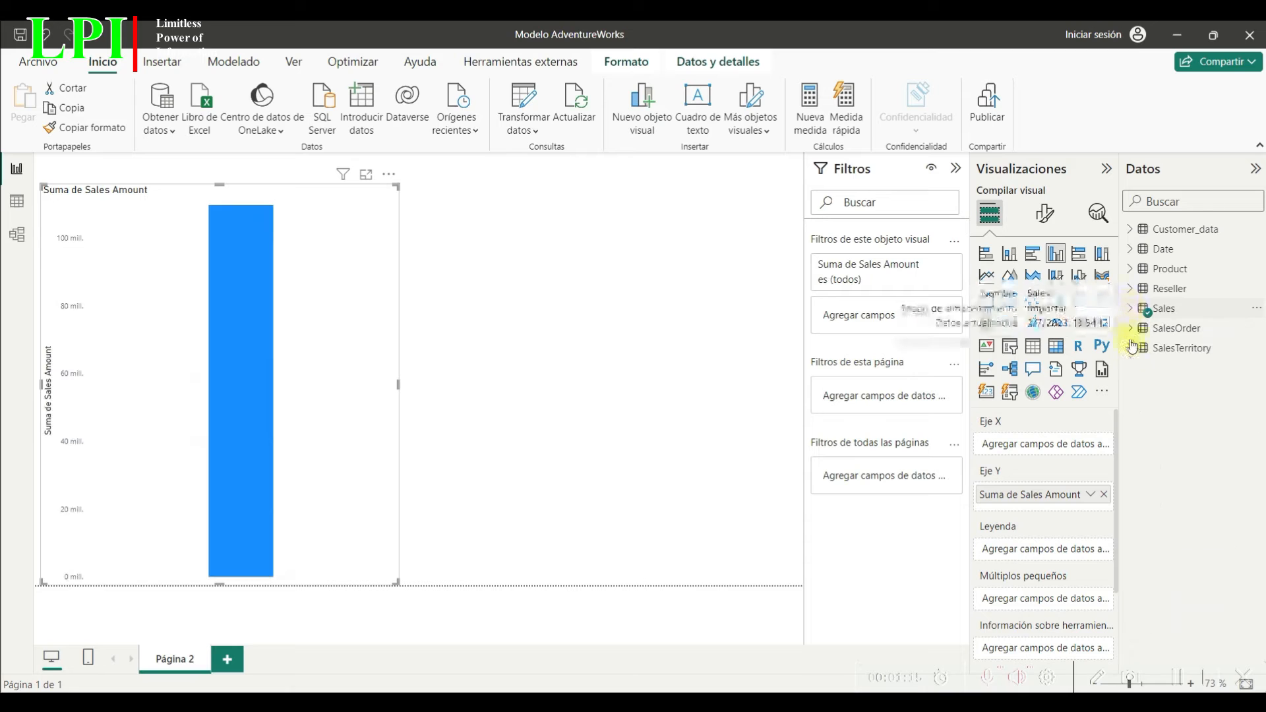
{"action": "left_click", "coordinate": [1132, 350]}
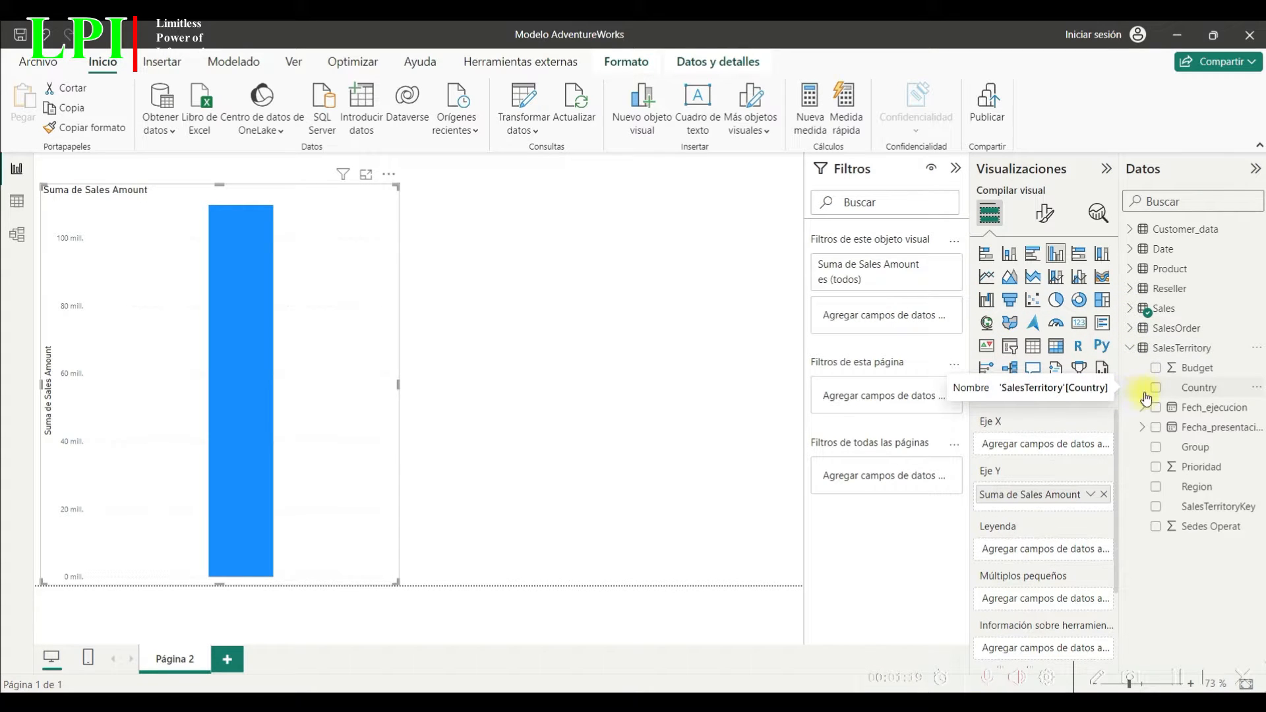
{"action": "left_click", "coordinate": [1156, 388]}
{"action": "left_click", "coordinate": [1156, 388]}
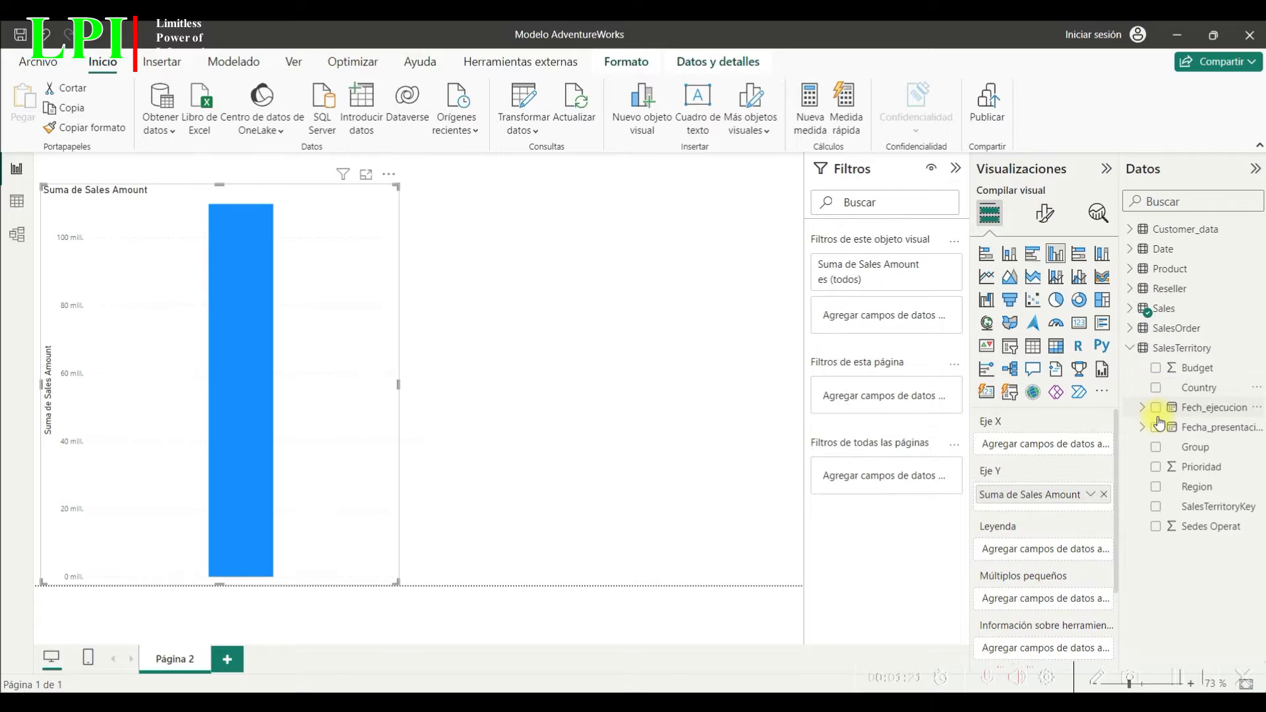
{"action": "left_click", "coordinate": [1156, 447]}
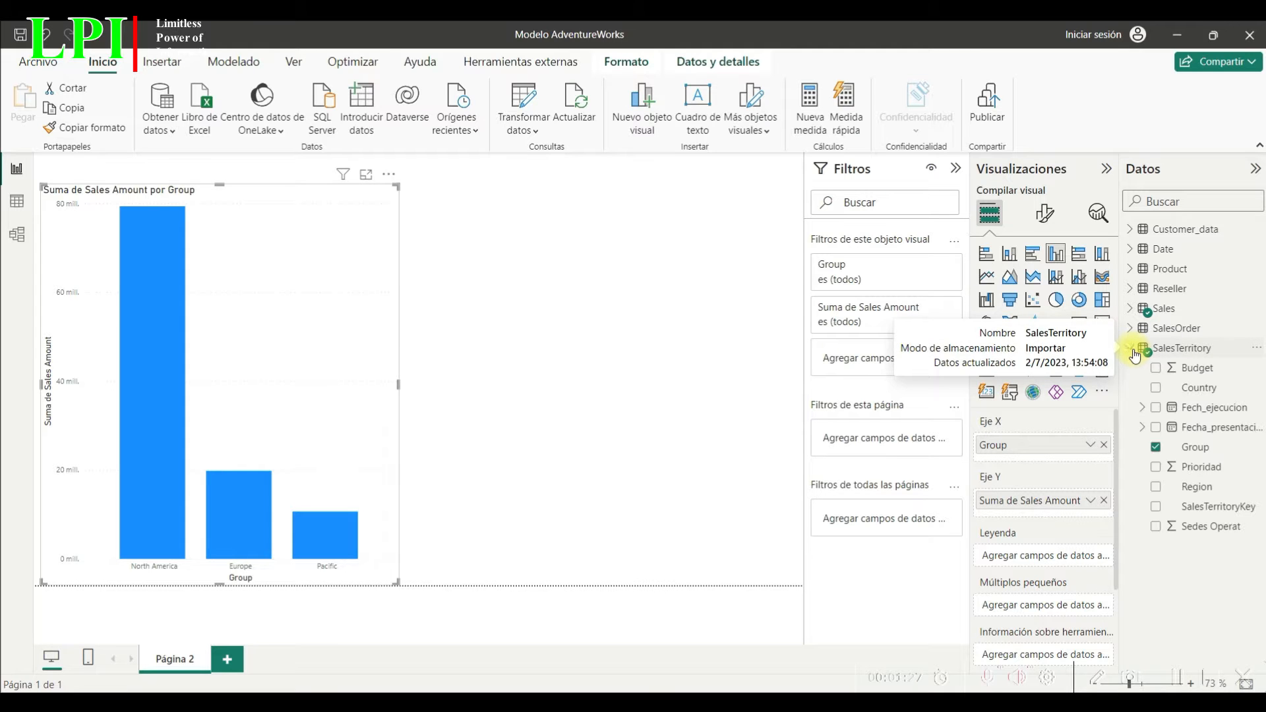
{"action": "left_click", "coordinate": [1156, 447]}
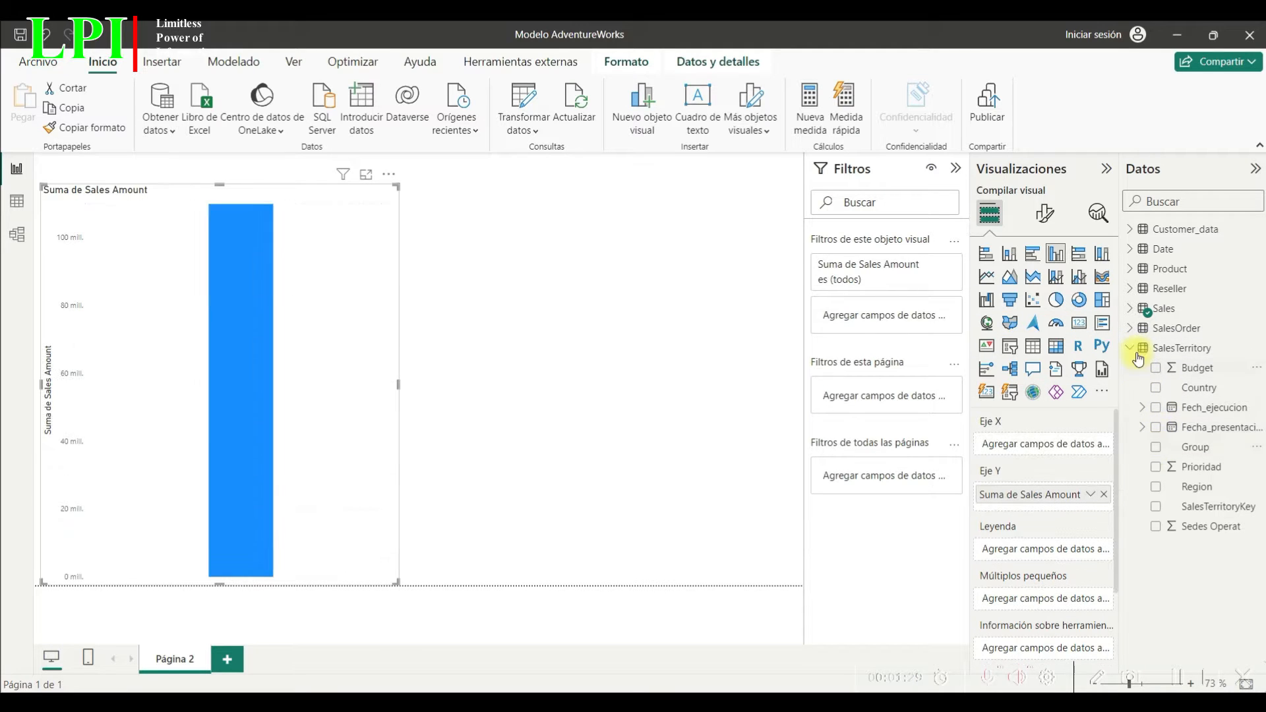
{"action": "left_click", "coordinate": [1131, 352]}
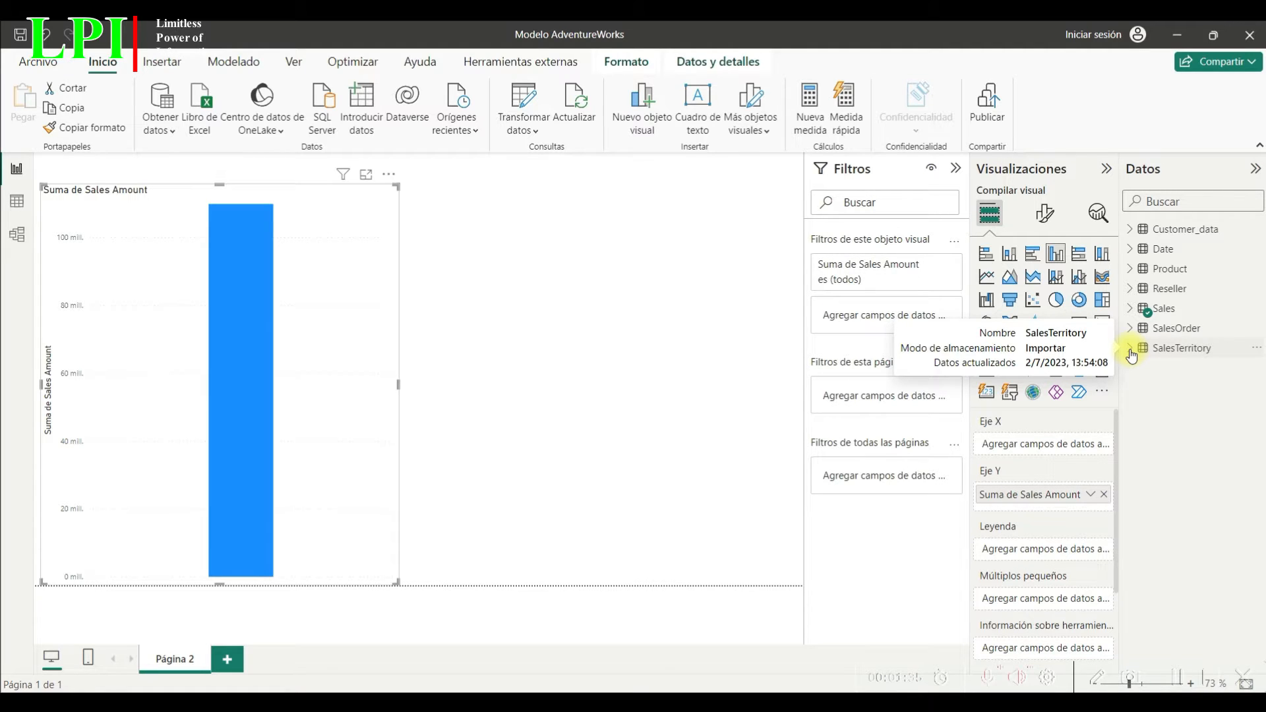
Break the chart down by Año from the date hierarchy of the Date table.
{"action": "left_click", "coordinate": [1134, 272]}
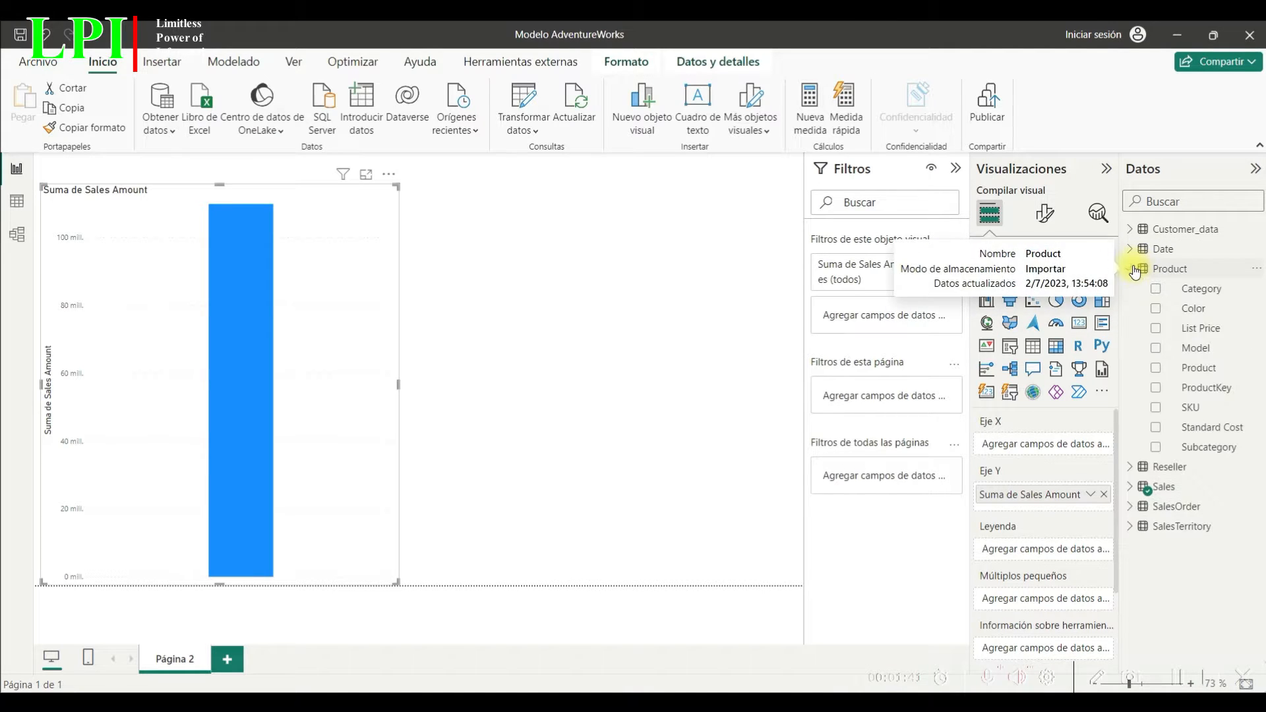
{"action": "left_click", "coordinate": [1132, 250]}
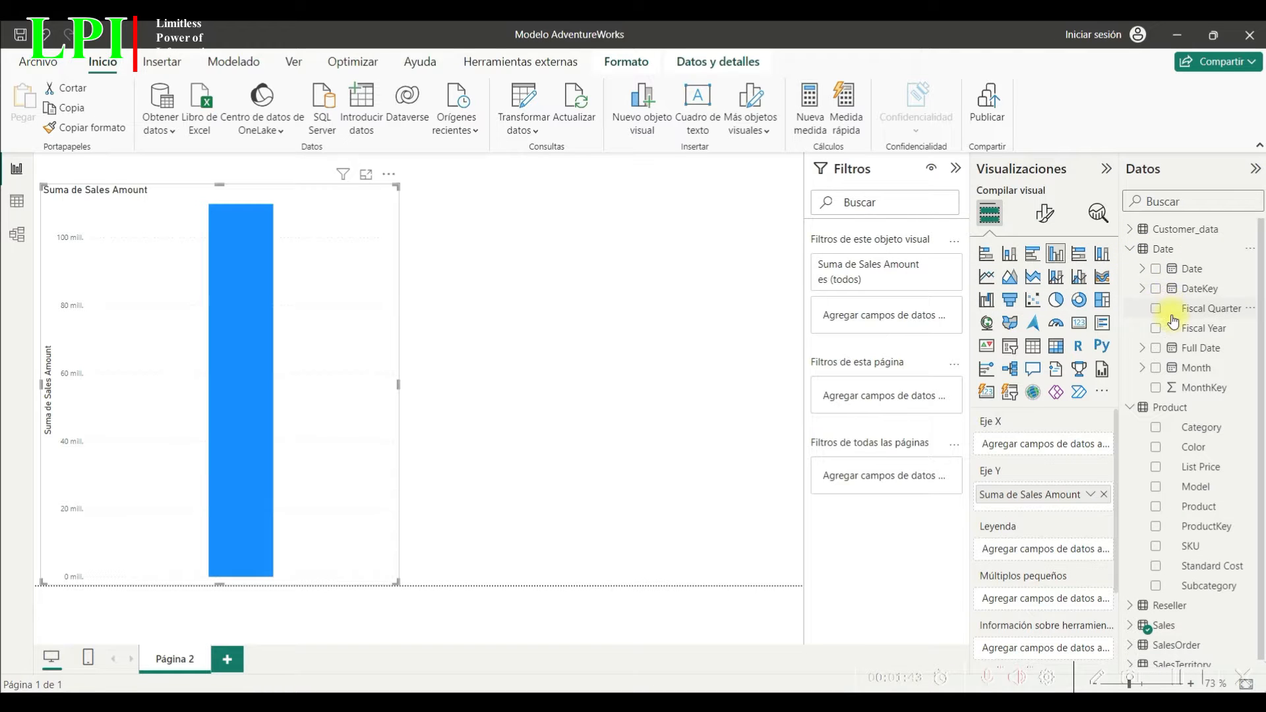
{"action": "left_click", "coordinate": [1142, 269]}
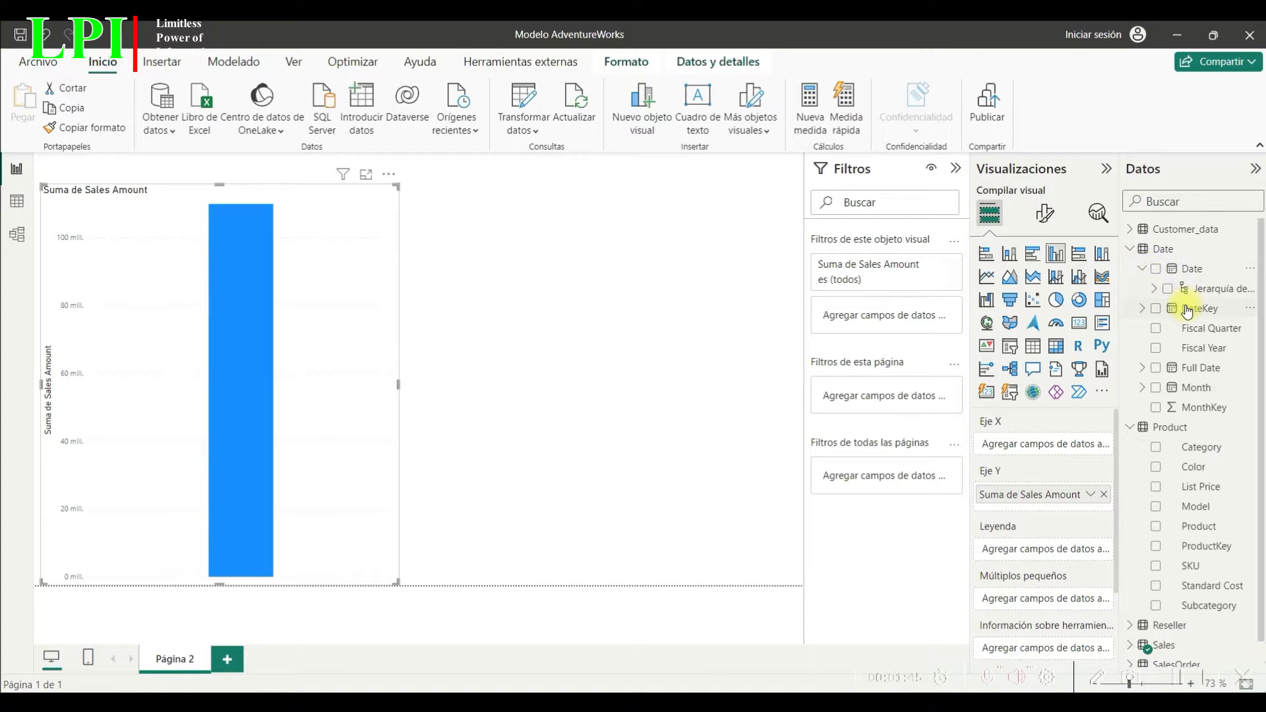
{"action": "left_click", "coordinate": [1155, 289]}
{"action": "left_click", "coordinate": [1180, 308]}
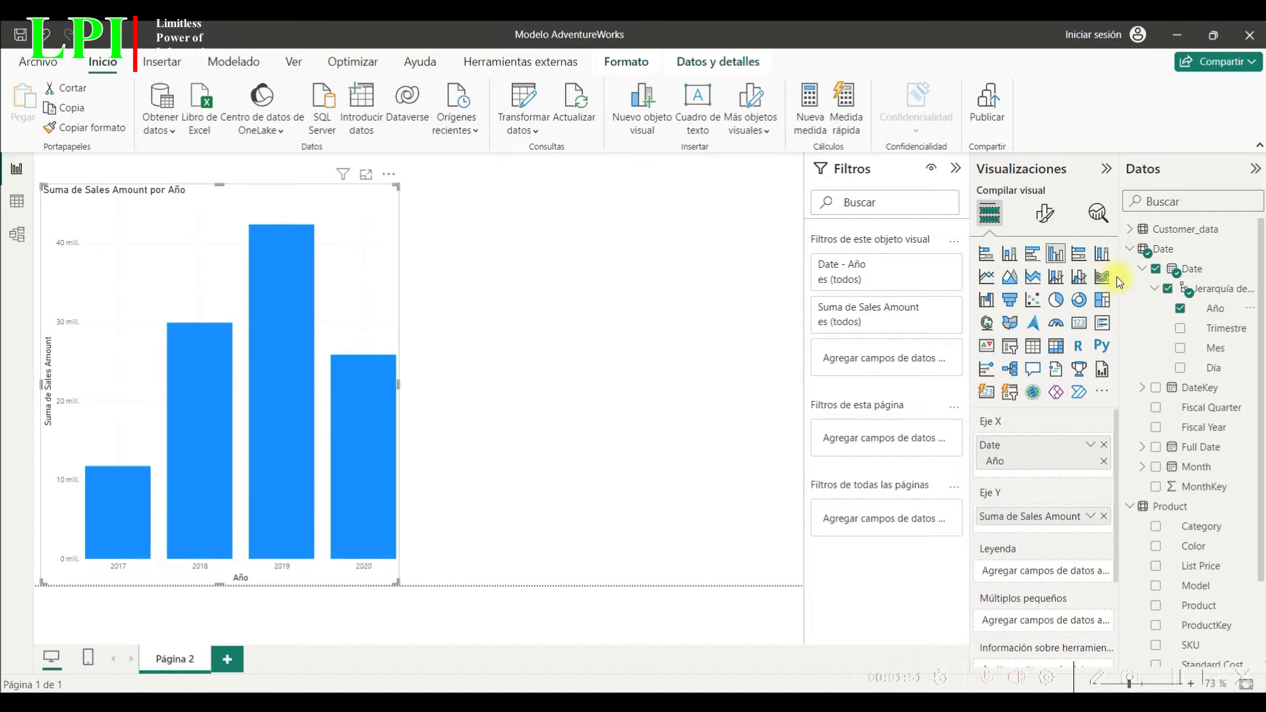
{"action": "left_click", "coordinate": [1130, 250]}
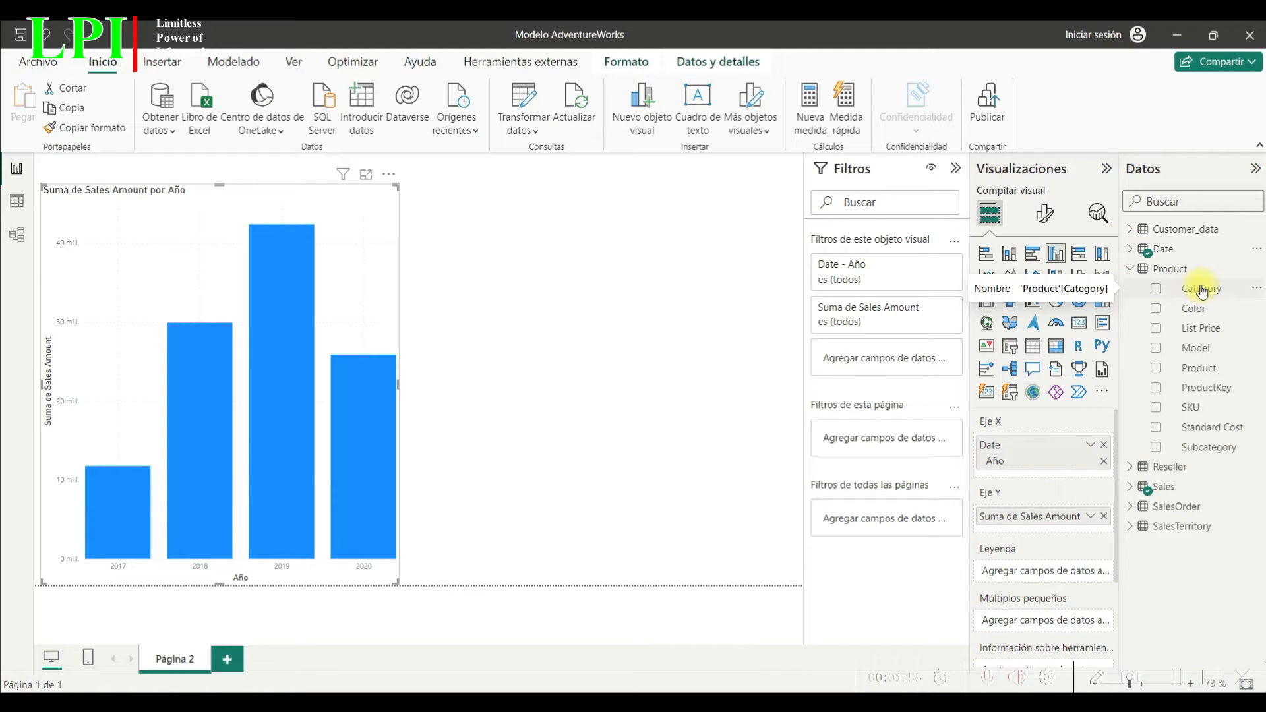
Add the product Category to the X axis above the year and widen the chart.
{"action": "left_click_drag", "start_coordinate": [1201, 290], "coordinate": [1059, 445]}
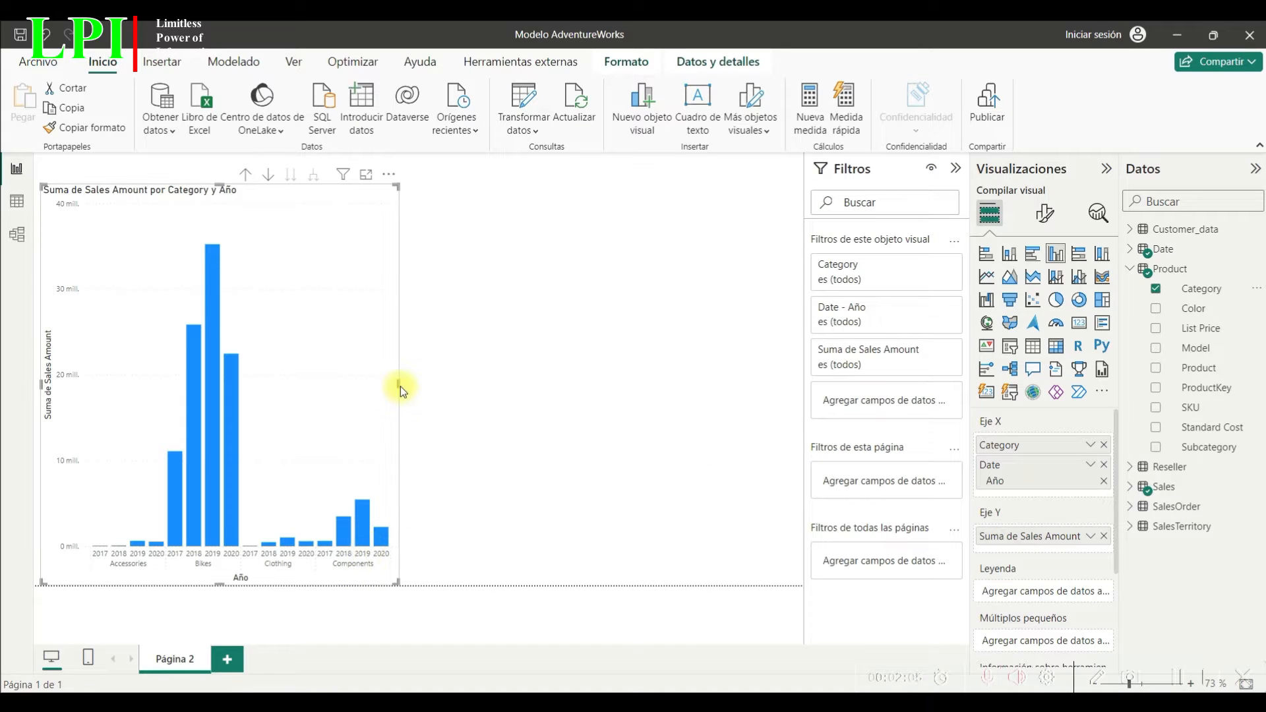
{"action": "left_click_drag", "start_coordinate": [399, 385], "coordinate": [376, 404]}
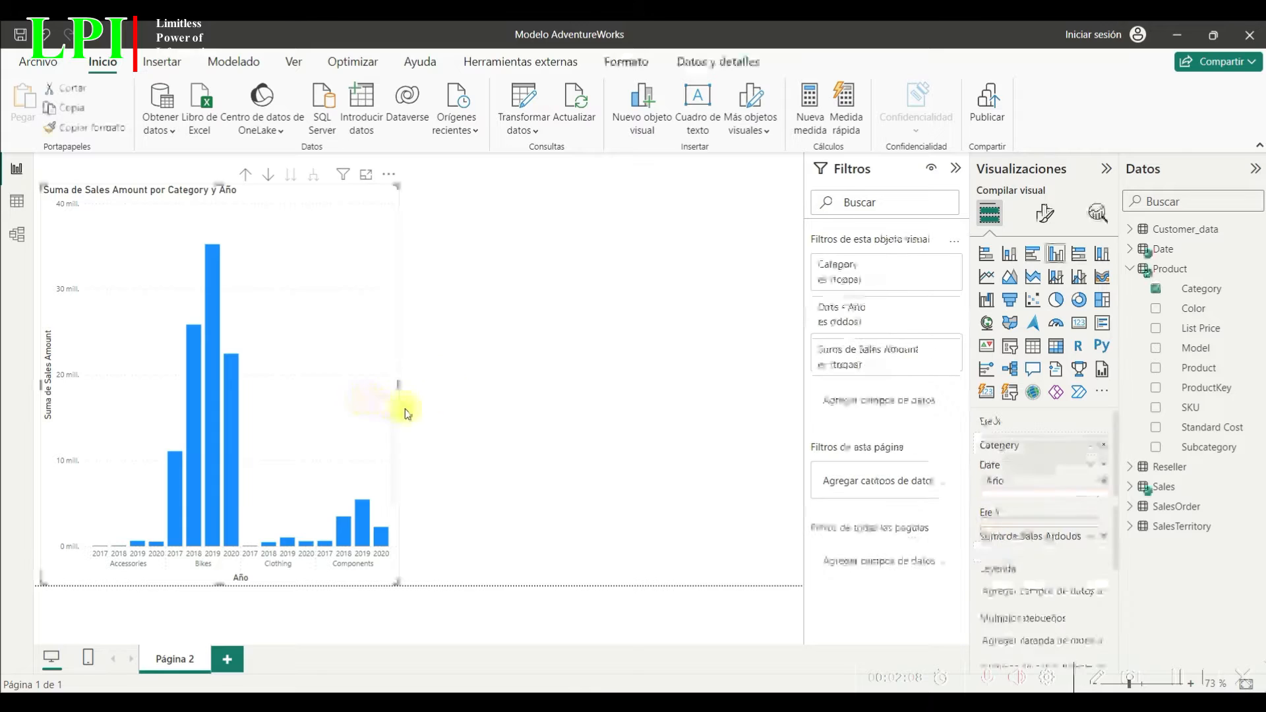
{"action": "left_click_drag", "start_coordinate": [399, 385], "coordinate": [468, 393]}
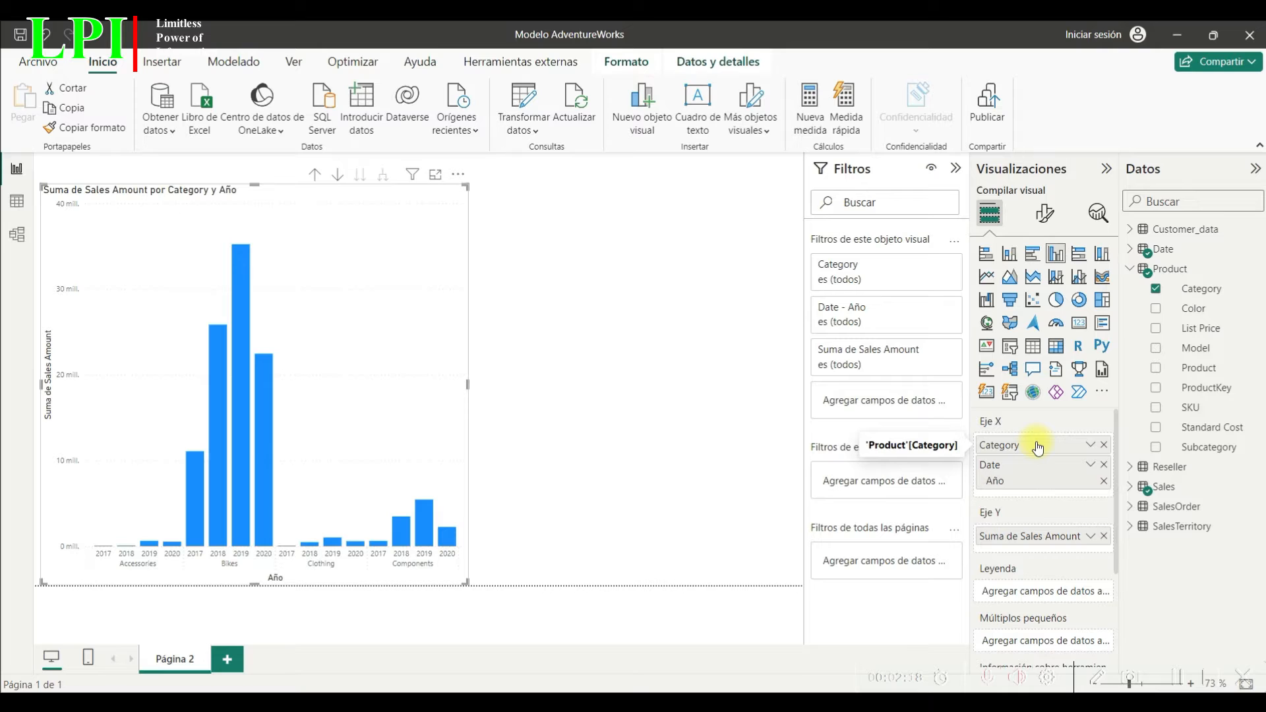
Move Category from the X axis to the small multiples and extend the chart slightly upward.
{"action": "left_click_drag", "start_coordinate": [1039, 446], "coordinate": [1035, 641]}
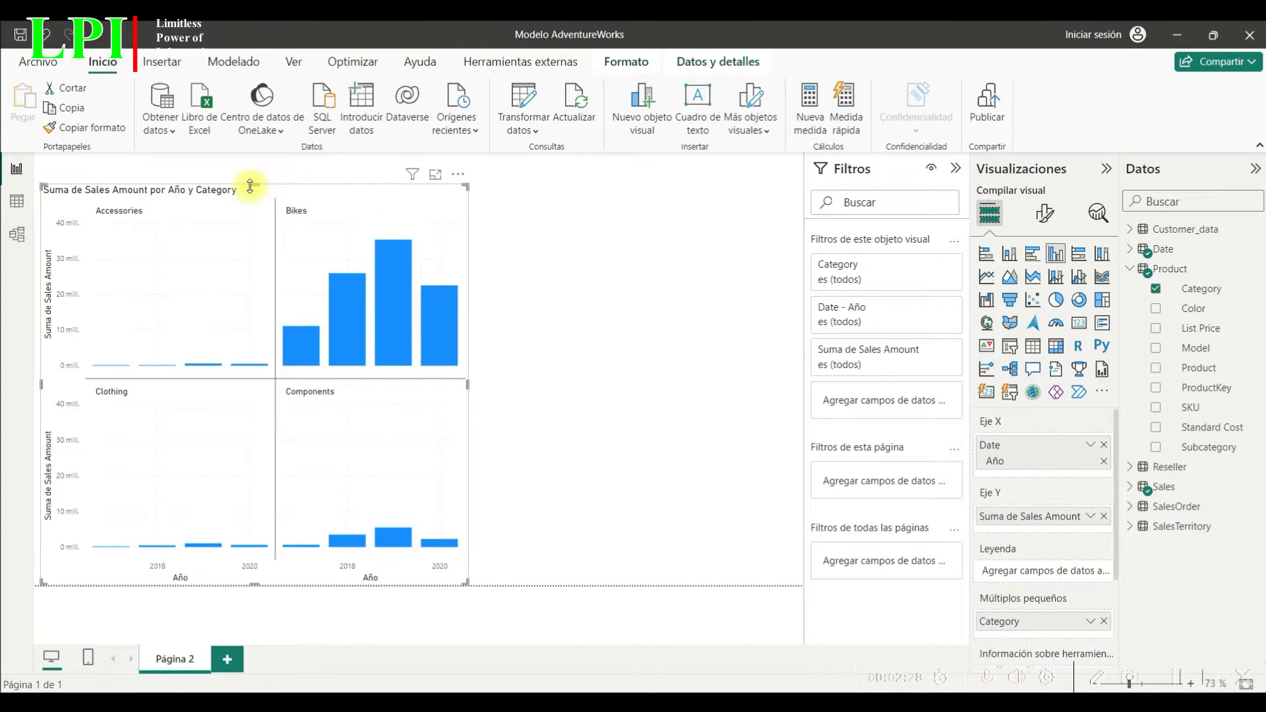
{"action": "left_click_drag", "start_coordinate": [255, 185], "coordinate": [255, 174]}
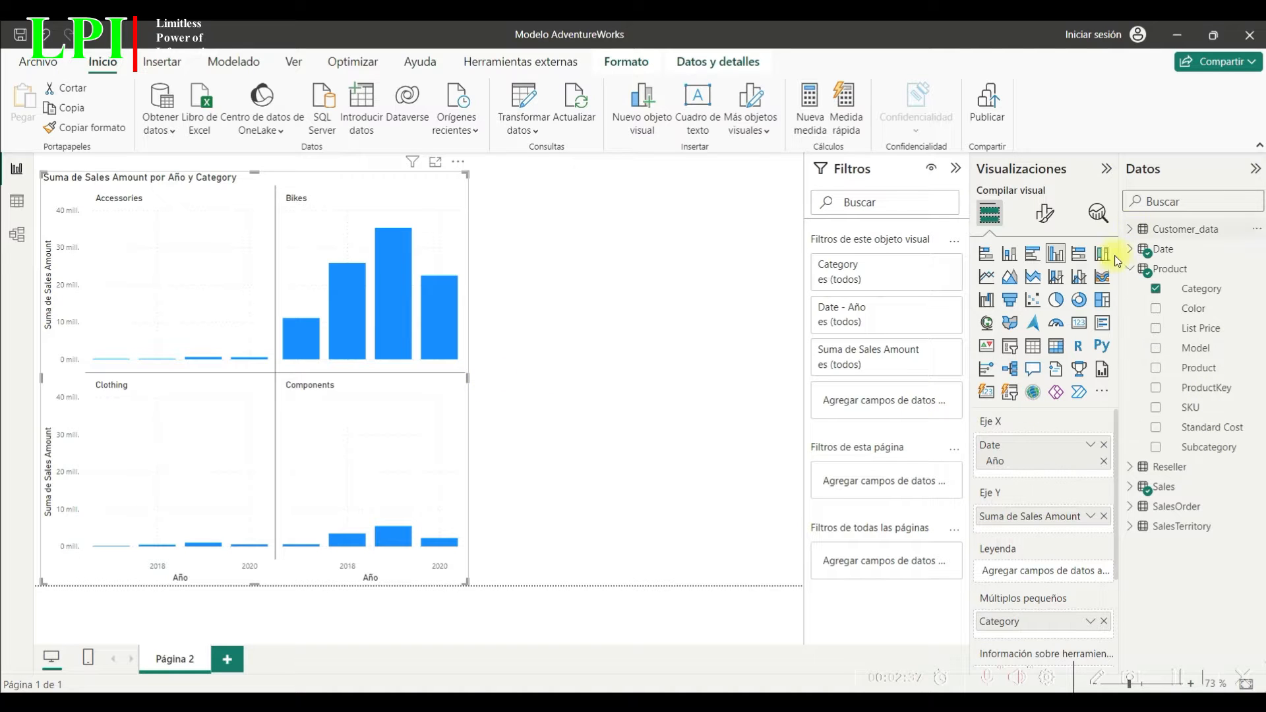
Add Total Product Cost from the Sales table to the chart's Y axis.
{"action": "left_click", "coordinate": [1130, 269]}
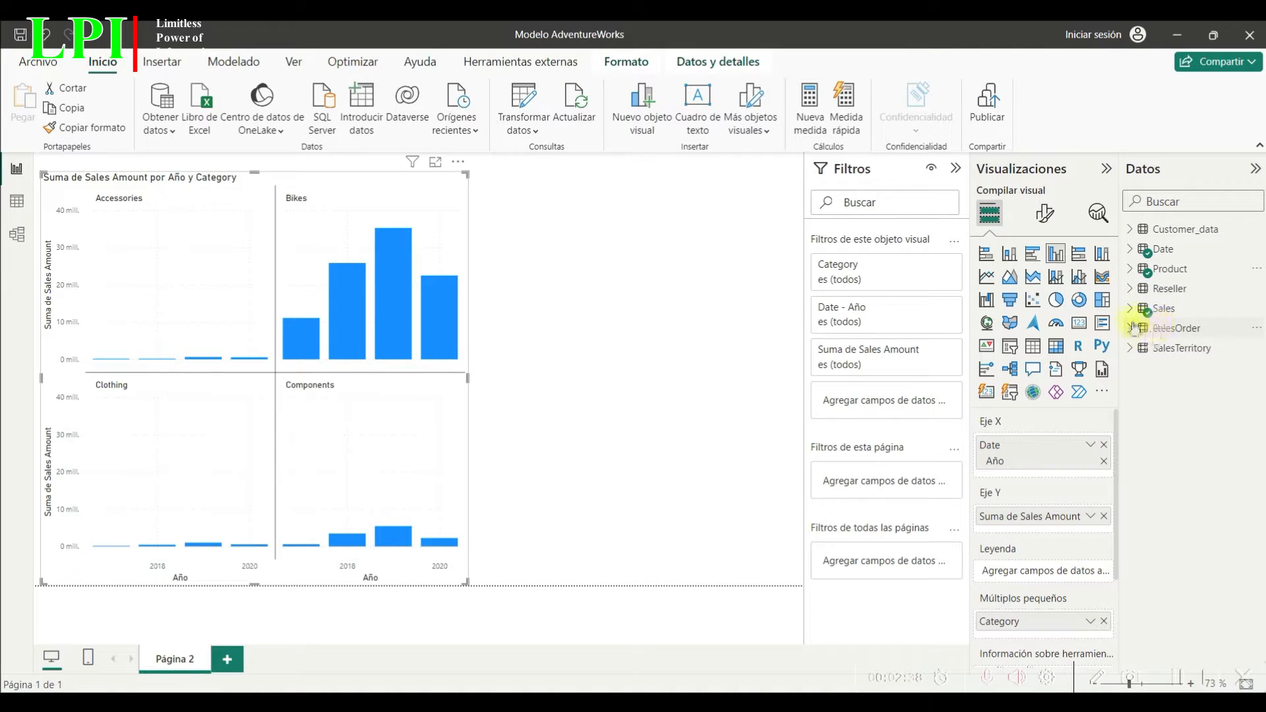
{"action": "left_click", "coordinate": [1130, 308]}
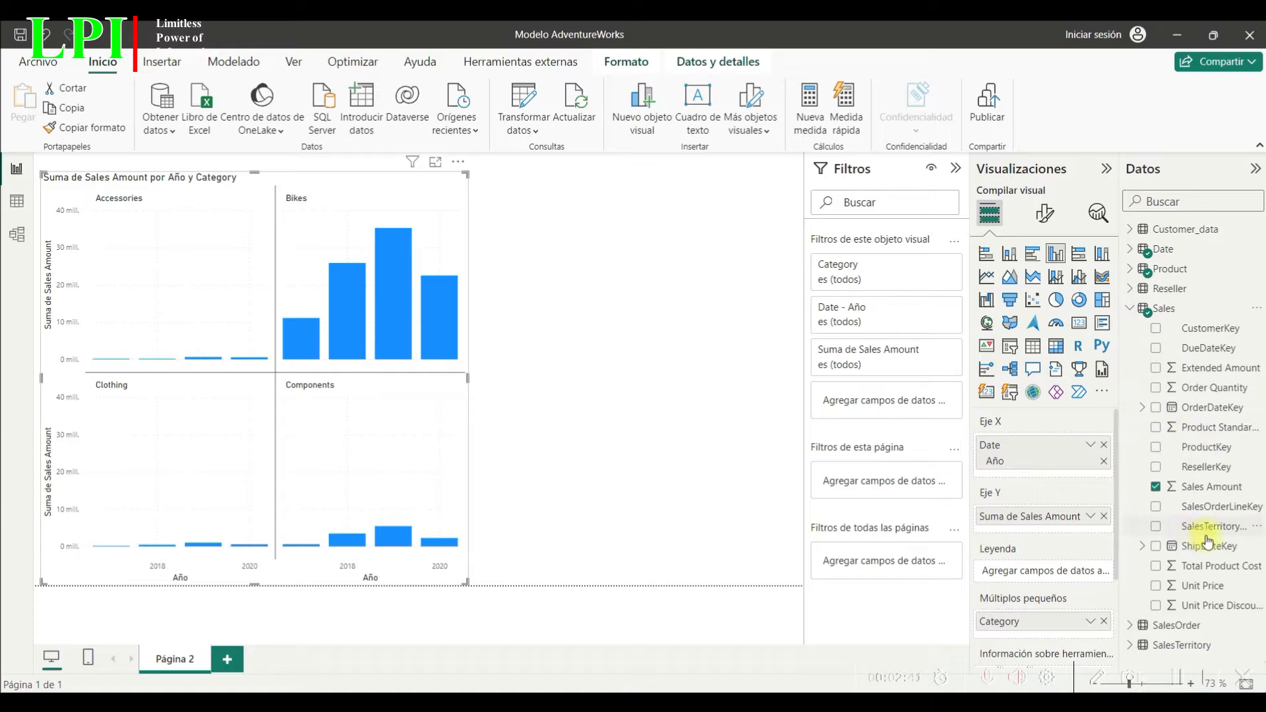
{"action": "left_click", "coordinate": [1156, 566]}
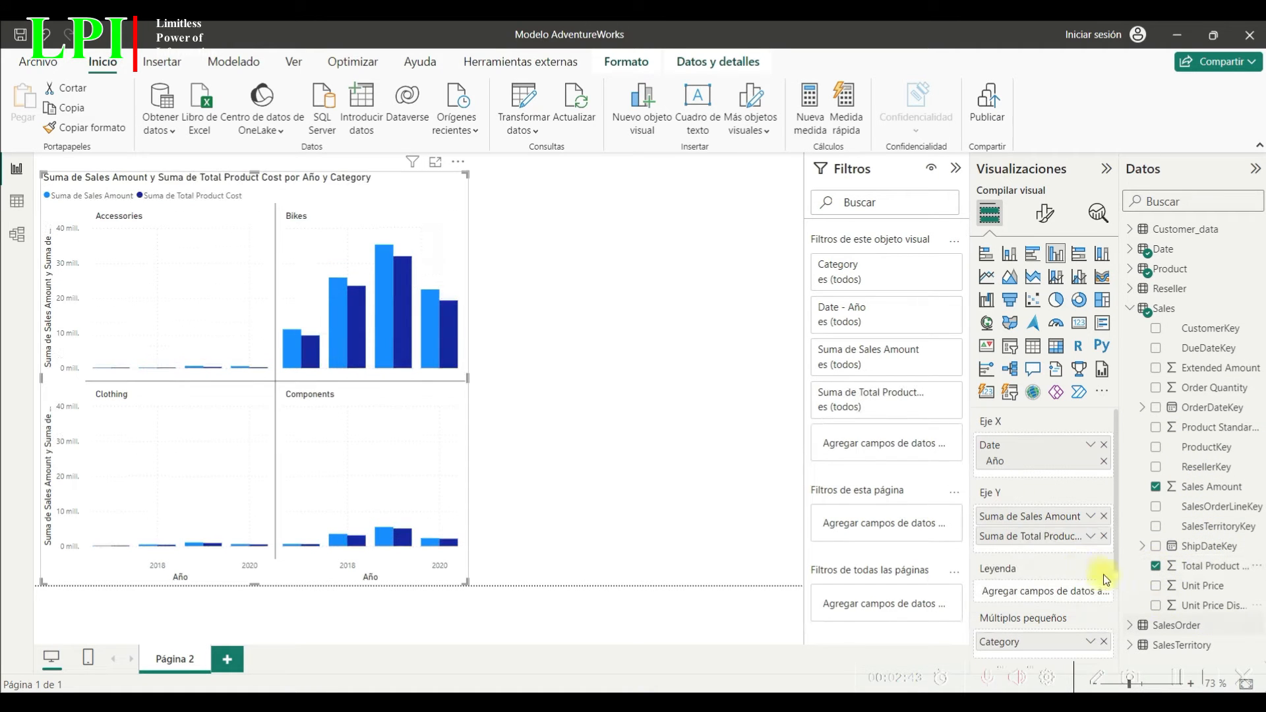
Insert a table visual beside the chart and add the product Category as its first column.
{"action": "left_click", "coordinate": [581, 347]}
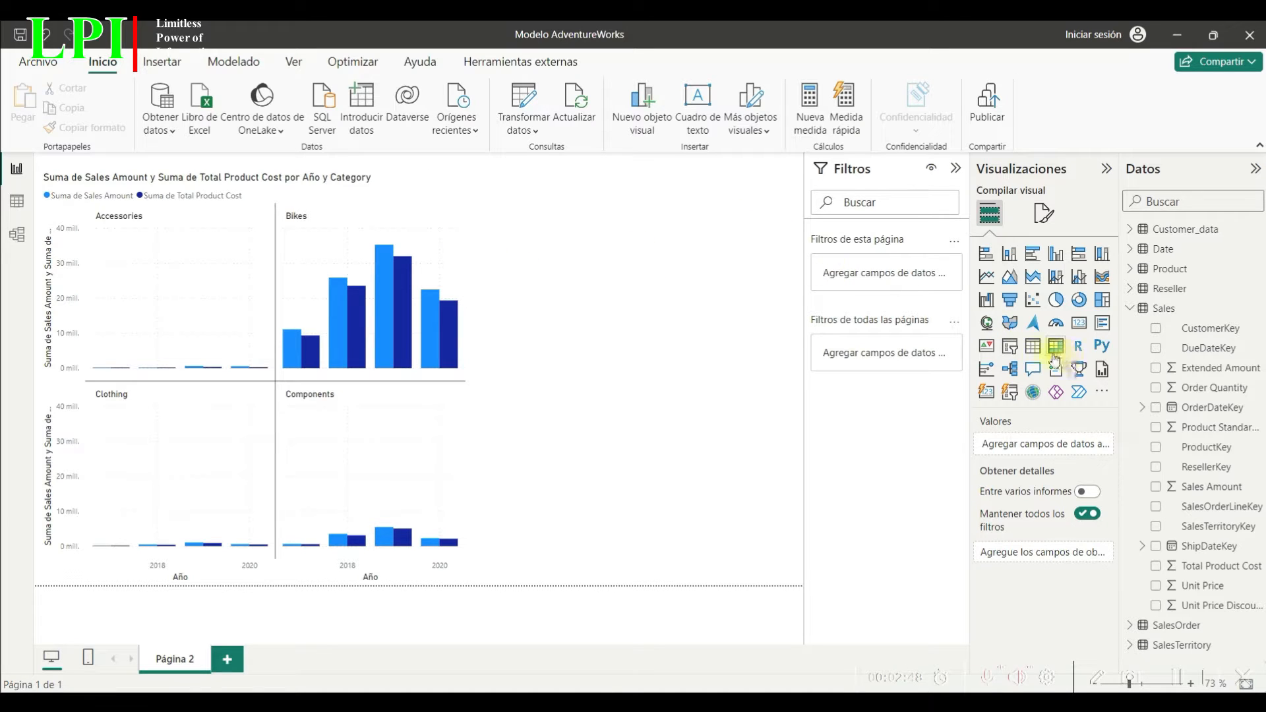
{"action": "left_click", "coordinate": [1033, 348]}
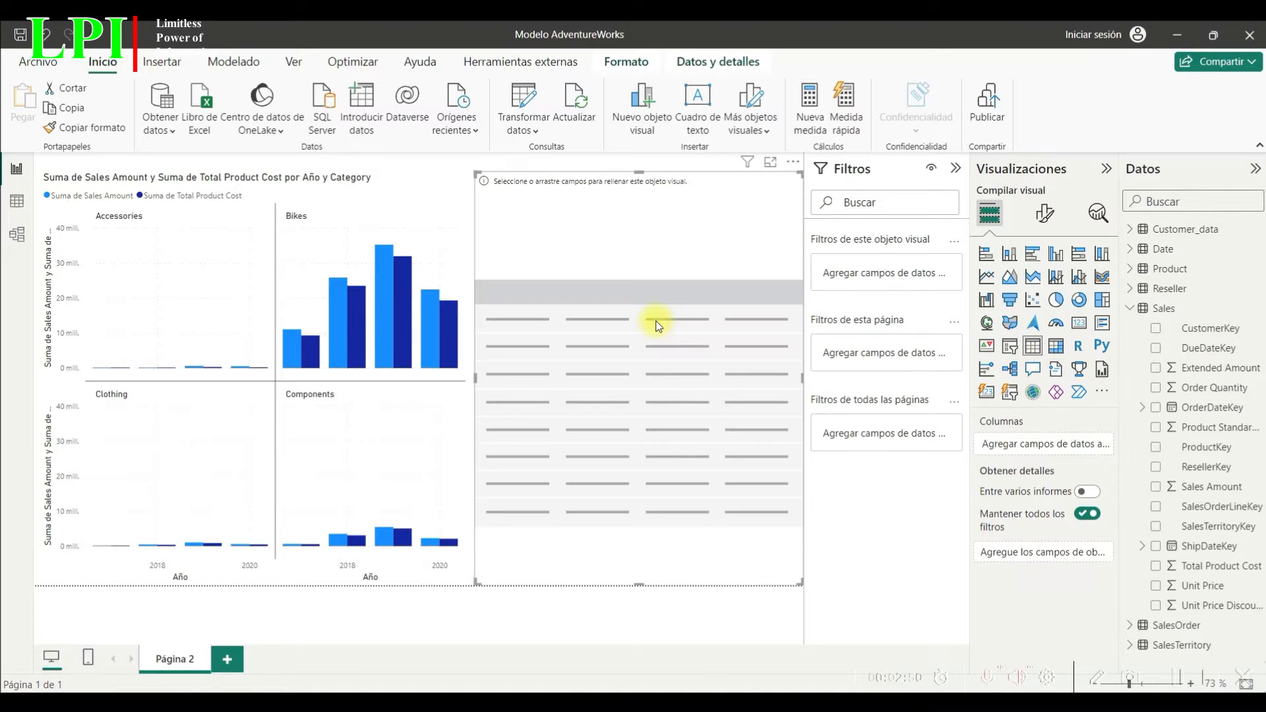
{"action": "left_click", "coordinate": [1130, 268]}
{"action": "left_click", "coordinate": [1157, 288]}
{"action": "left_click", "coordinate": [1129, 268]}
Add Año, Sales Amount and Total Product Cost as table columns and collapse the Filters pane.
{"action": "left_click", "coordinate": [1130, 248]}
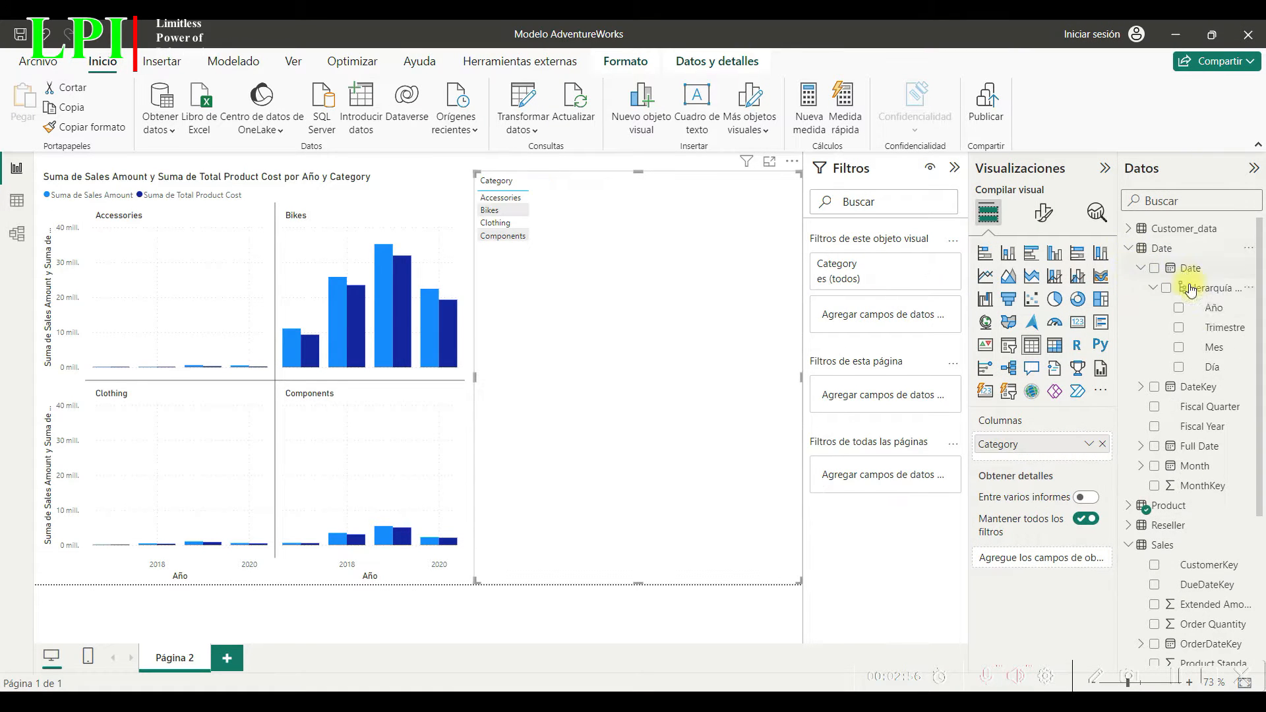
{"action": "left_click", "coordinate": [1179, 308]}
{"action": "left_click", "coordinate": [1130, 249]}
{"action": "left_click", "coordinate": [1155, 486]}
{"action": "left_click_drag", "start_coordinate": [1179, 560], "coordinate": [1042, 518]}
{"action": "left_click", "coordinate": [955, 168]}
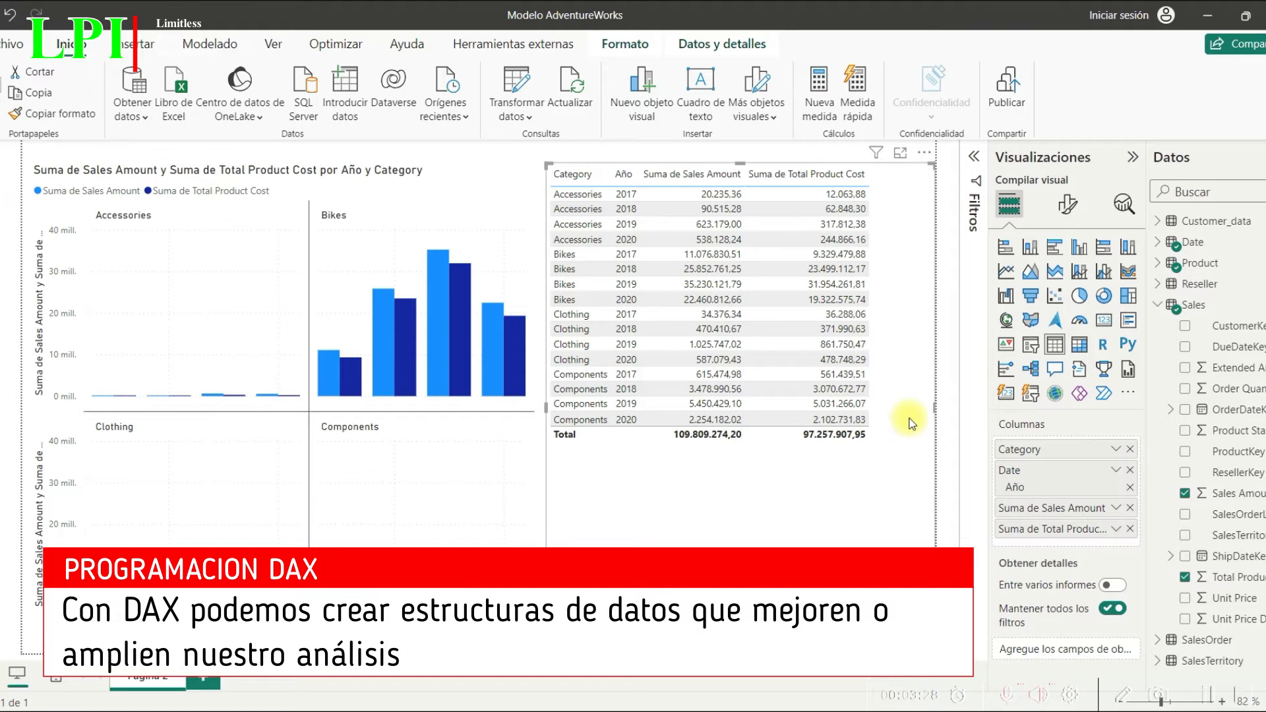
Narrow the column chart and widen the table visual into the freed space.
{"action": "left_click", "coordinate": [529, 451]}
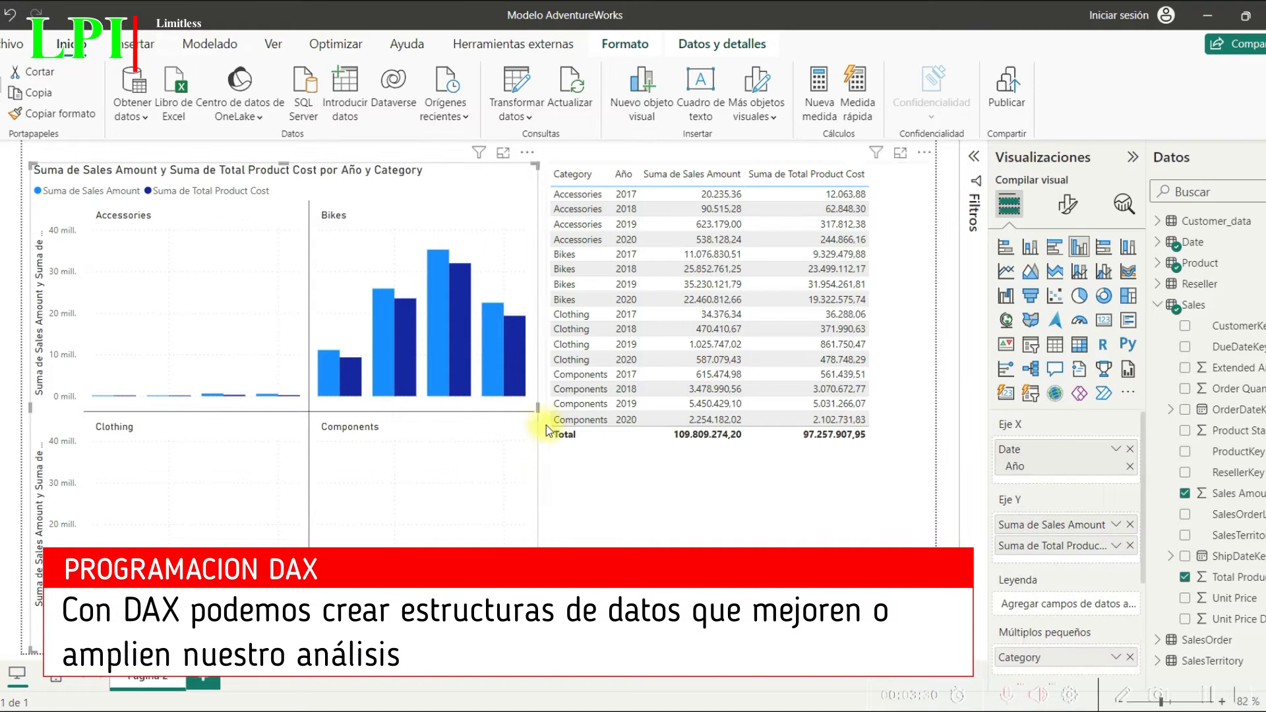
{"action": "left_click_drag", "start_coordinate": [539, 411], "coordinate": [500, 409]}
{"action": "left_click", "coordinate": [564, 435]}
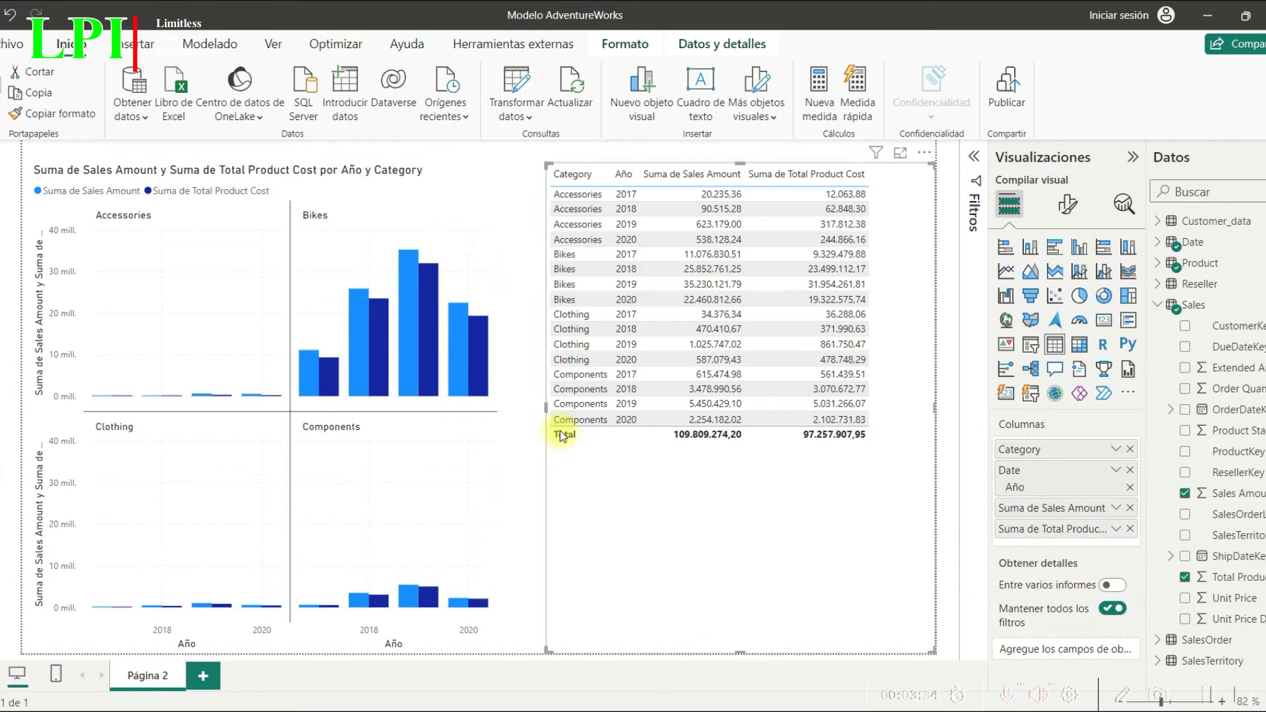
{"action": "left_click_drag", "start_coordinate": [546, 407], "coordinate": [512, 407]}
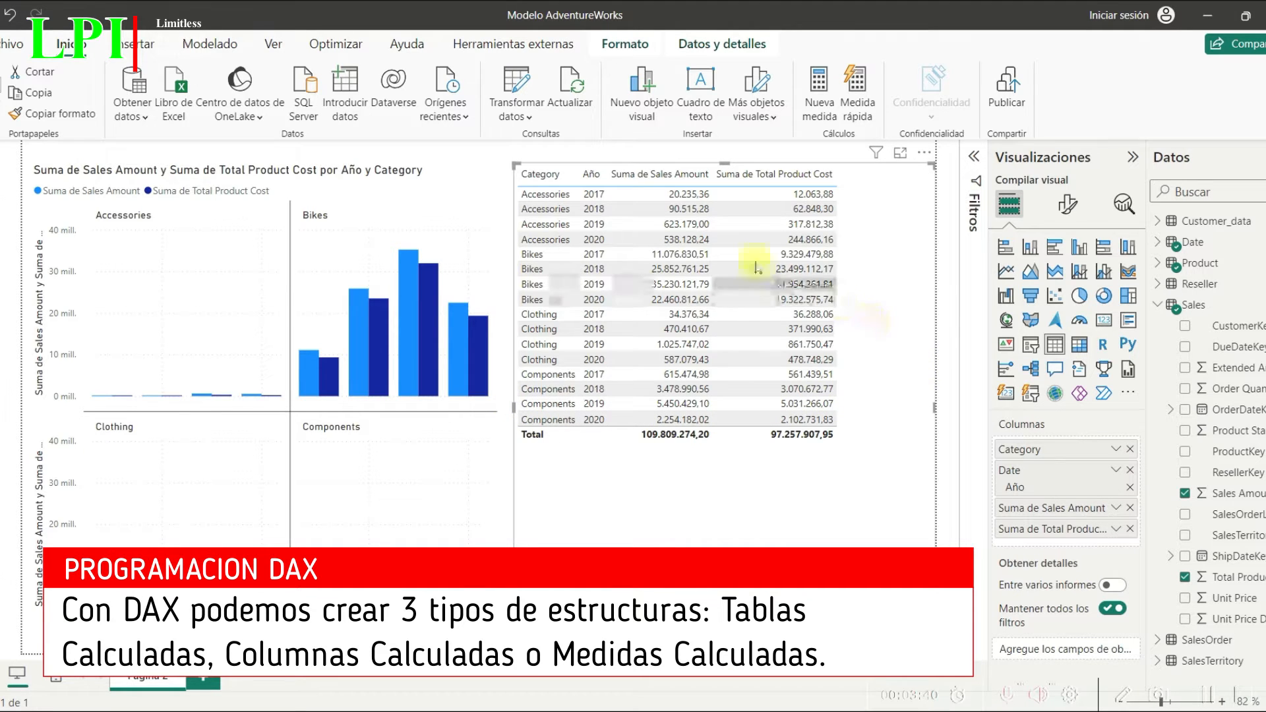
Select the Sales table for new calculations and shorten the table visual to end just below its Total row.
{"action": "left_click", "coordinate": [217, 43]}
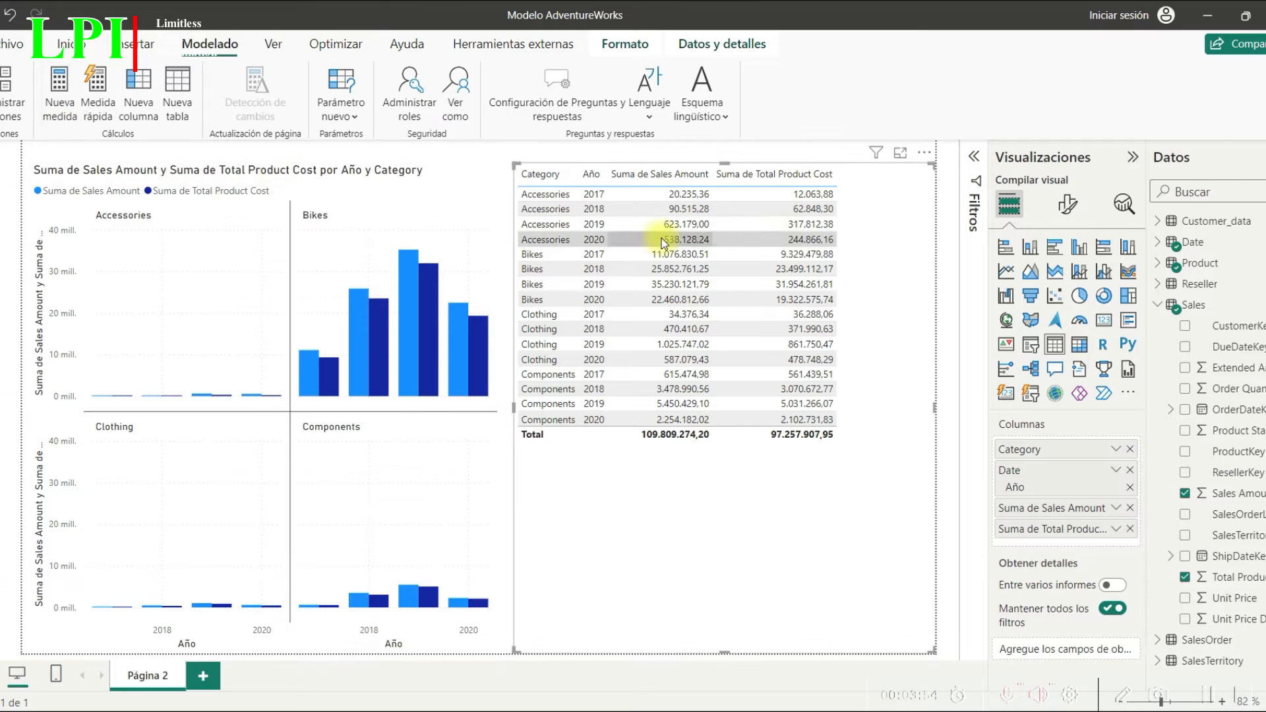
{"action": "left_click", "coordinate": [1199, 304]}
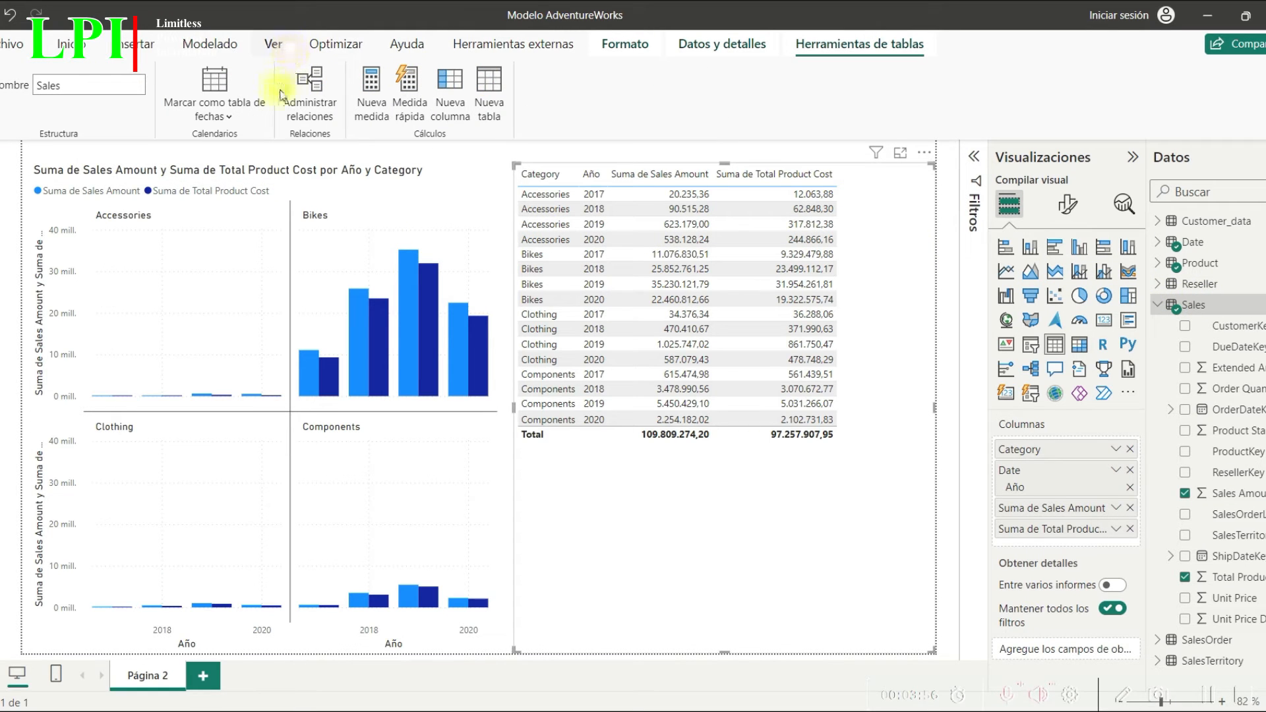
{"action": "left_click", "coordinate": [212, 40]}
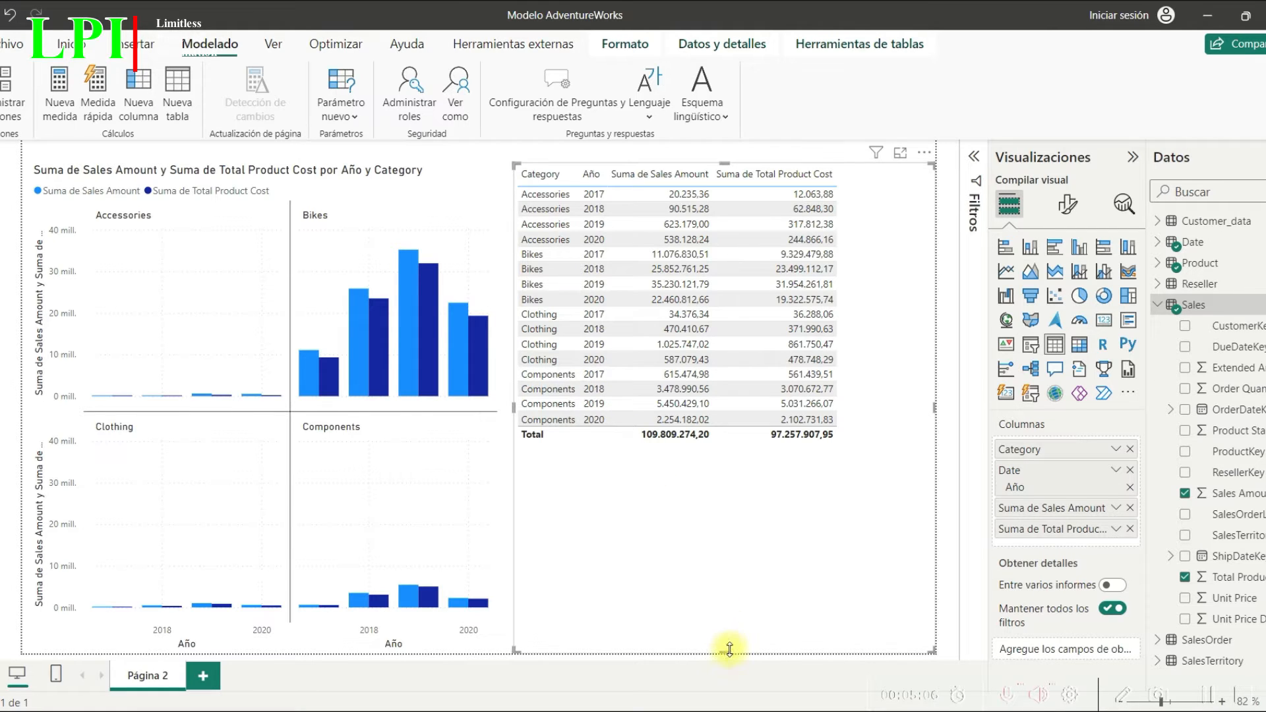
{"action": "left_click_drag", "start_coordinate": [730, 651], "coordinate": [750, 467]}
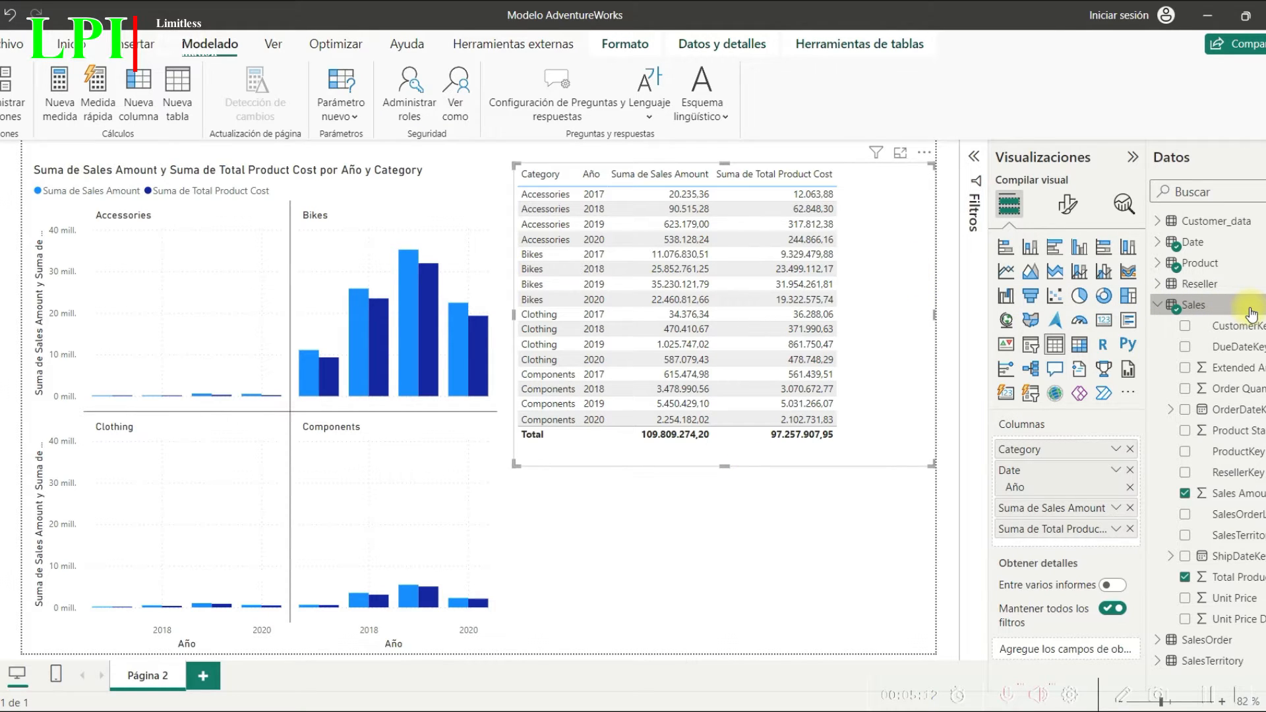
Create a calculated column in the Sales table with the formula Ut_CC = Sales[Sales Amount]-Sales[Total Product Cost].
{"action": "mouse_move", "coordinate": [1252, 314]}
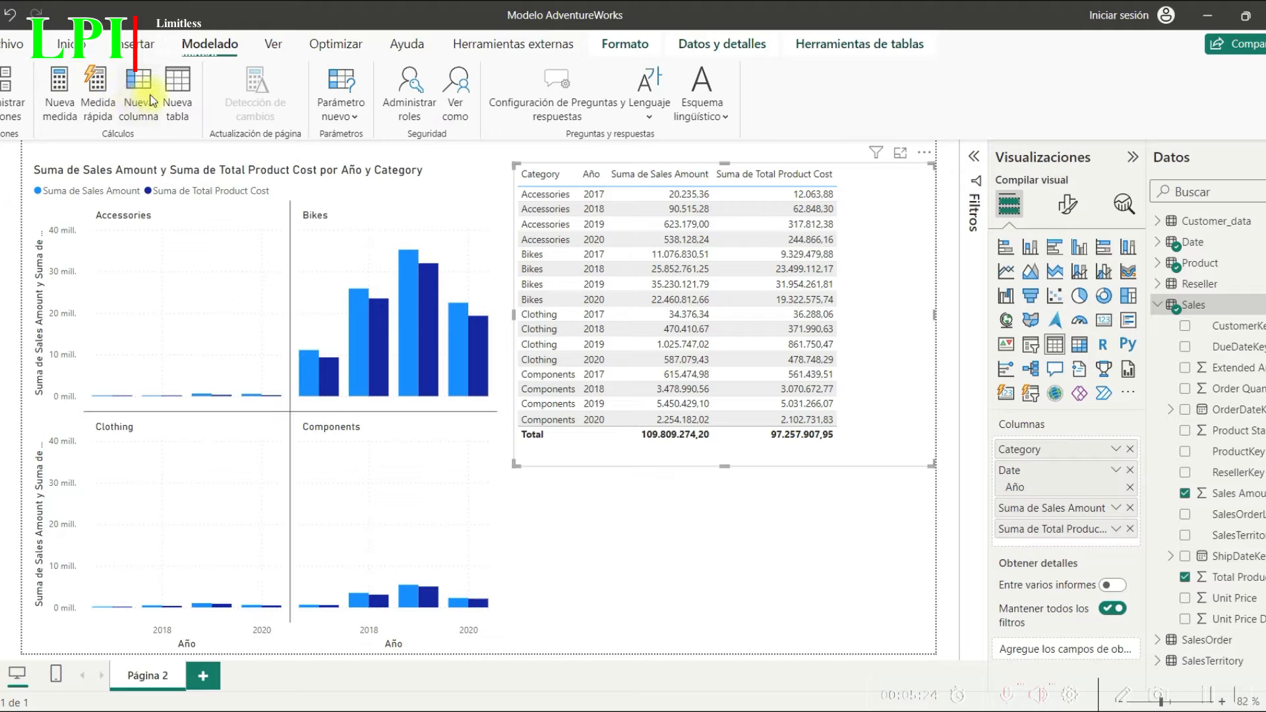
{"action": "left_click", "coordinate": [124, 92]}
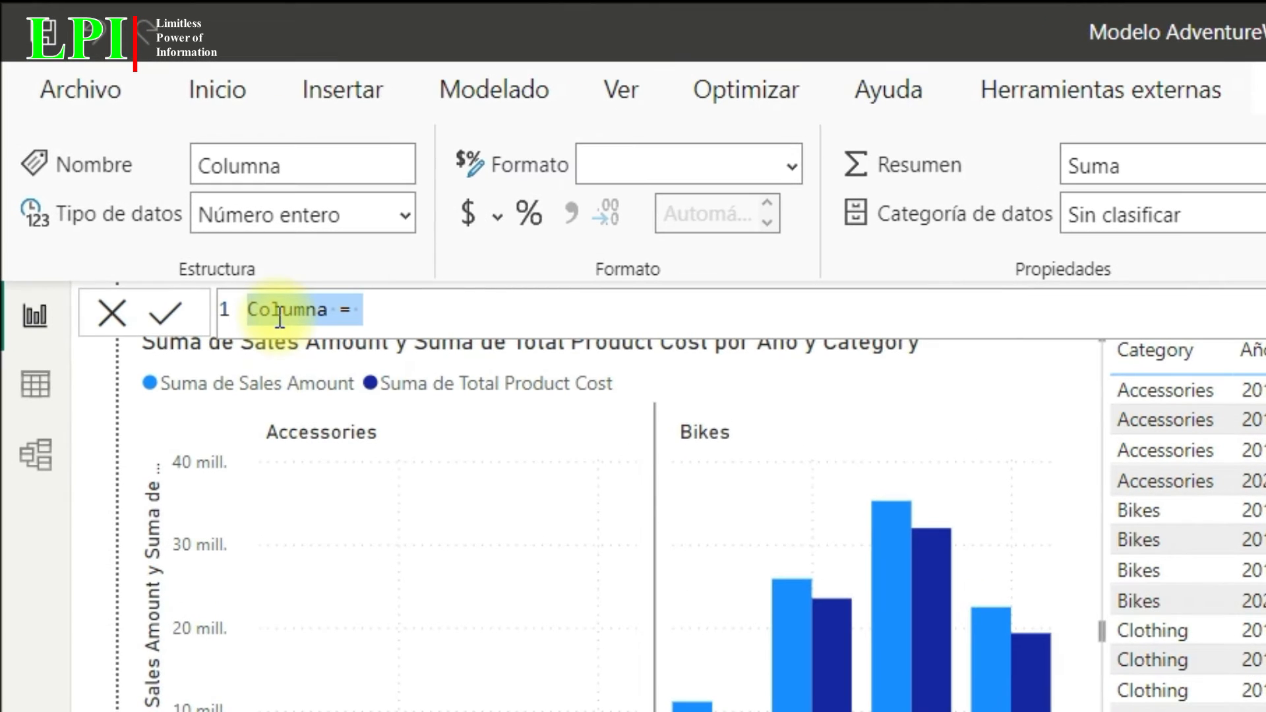
{"action": "type", "text": "Ut"}
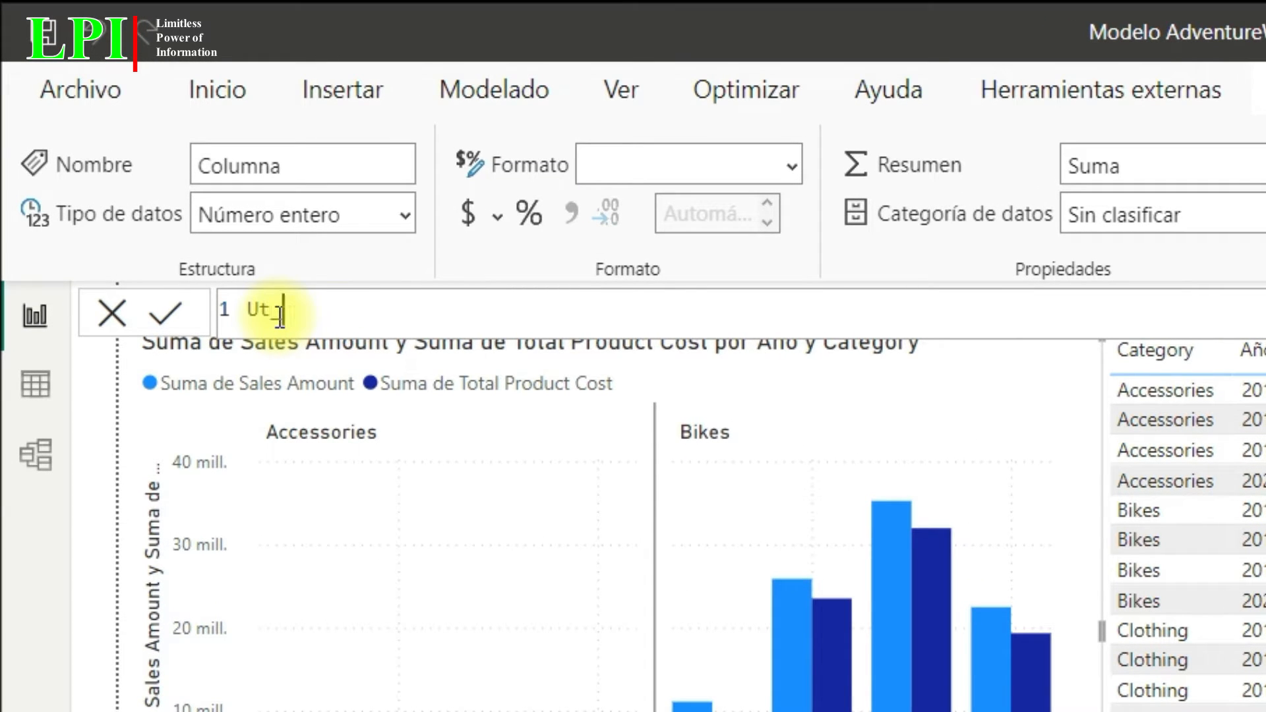
{"action": "type", "text": "_CC ="}
{"action": "type", "text": "sa"}
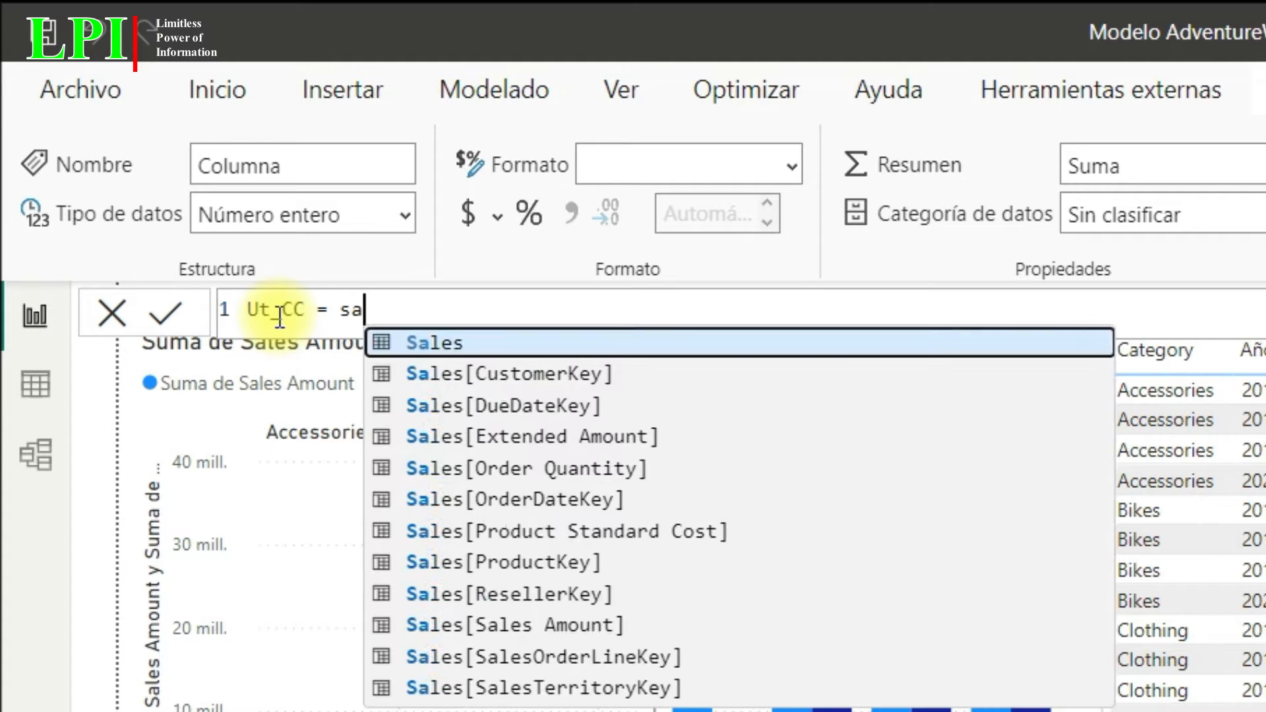
{"action": "type", "text": "les a"}
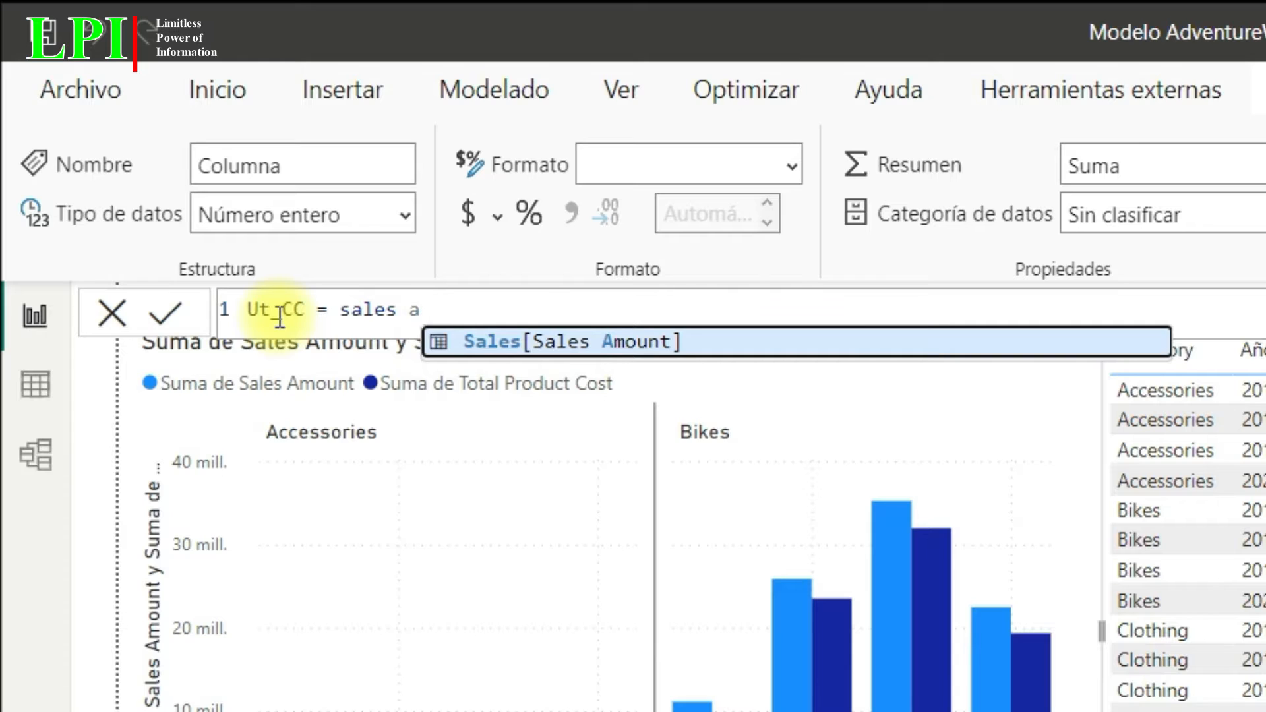
{"action": "key", "text": "Tab"}
{"action": "type", "text": "-"}
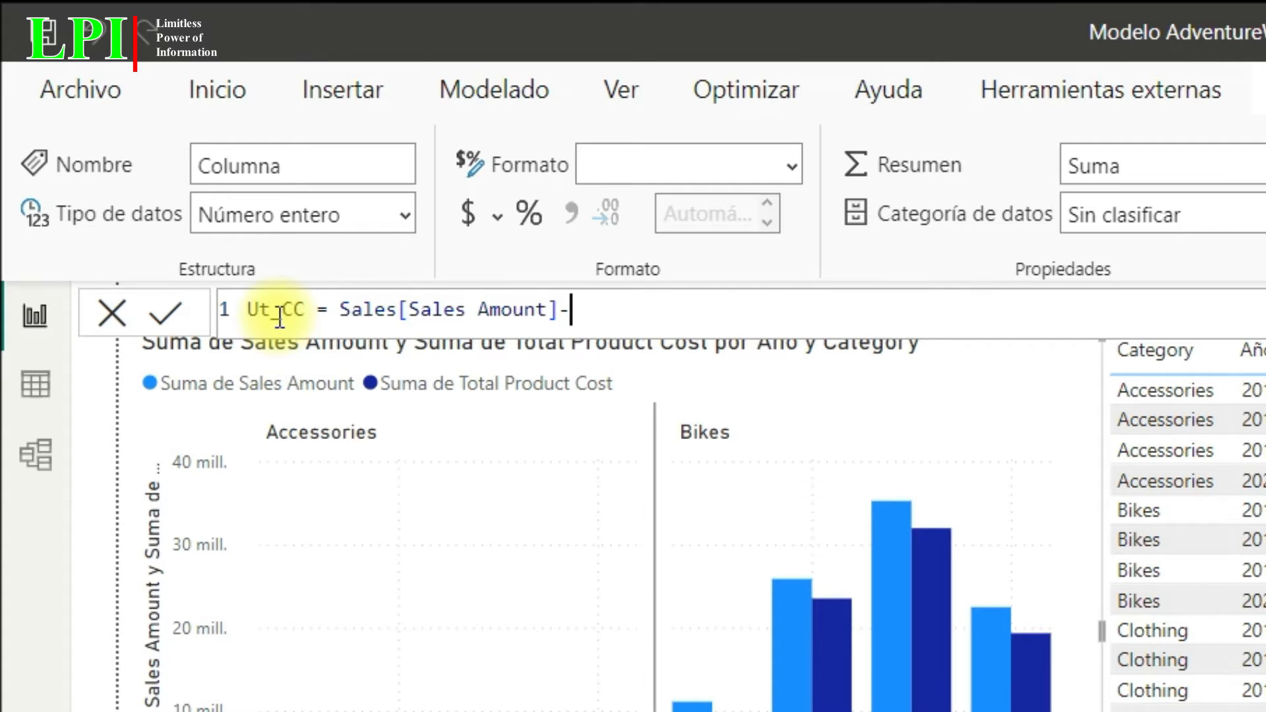
{"action": "type", "text": "tot"}
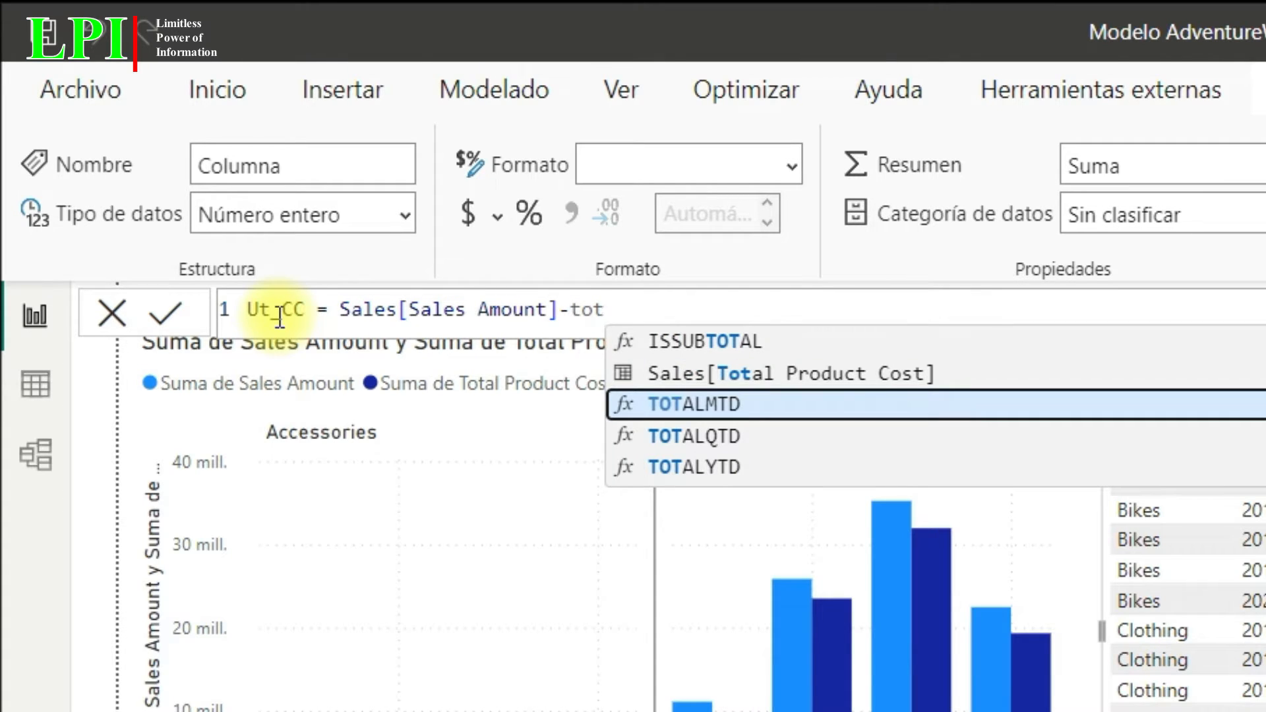
{"action": "key", "text": "Up"}
{"action": "key", "text": "Tab"}
{"action": "key", "text": "Return"}
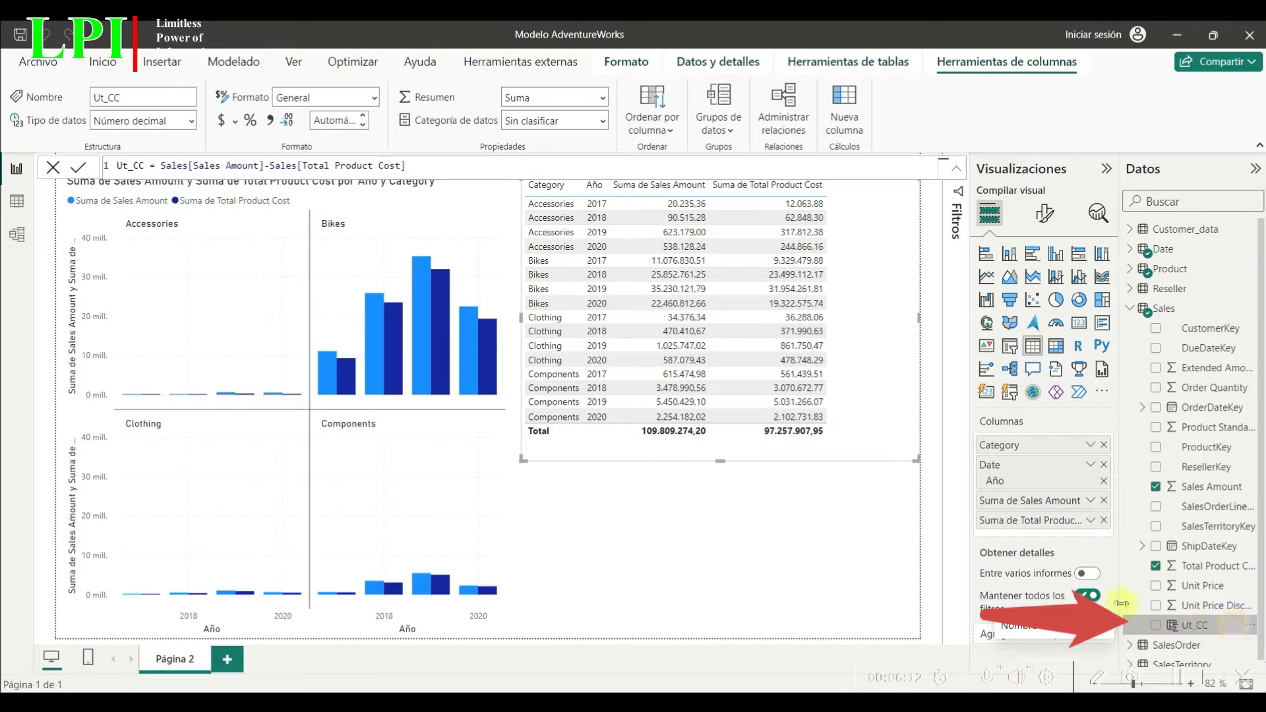
Examine the row values and formula of the Ut_CC column in the Sales table's data view.
{"action": "left_click", "coordinate": [18, 201]}
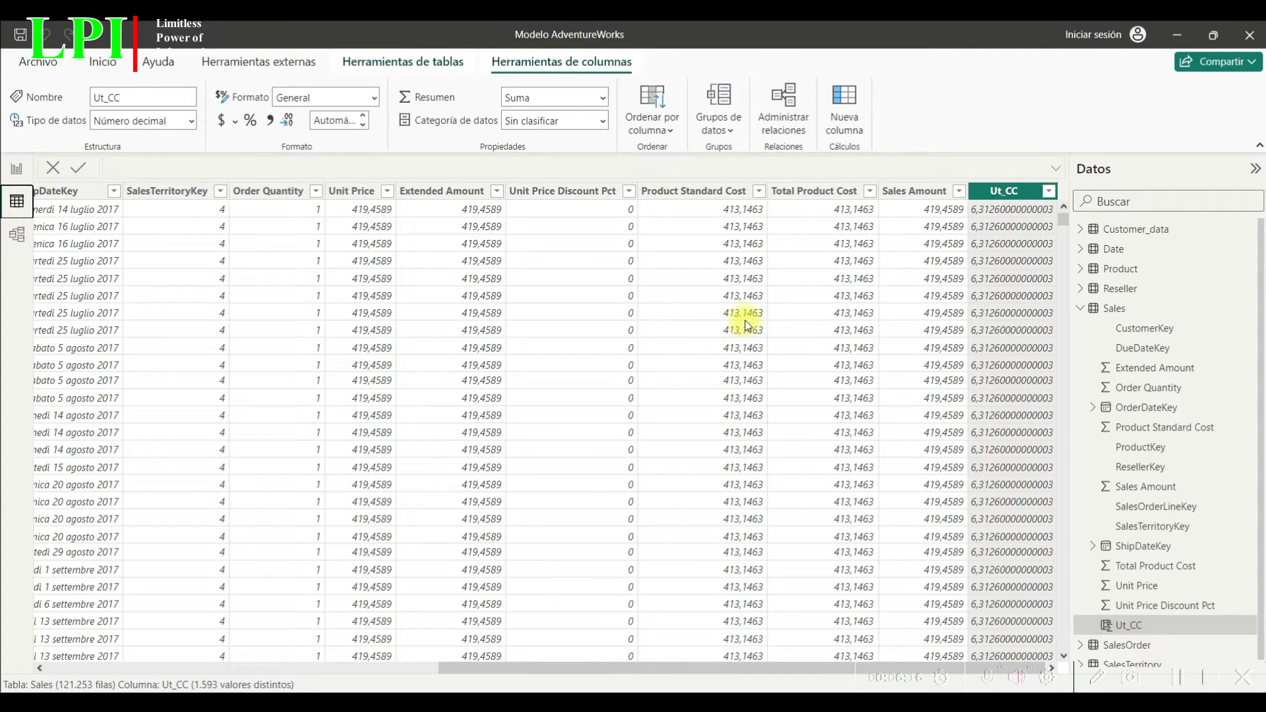
{"action": "left_click", "coordinate": [1148, 309]}
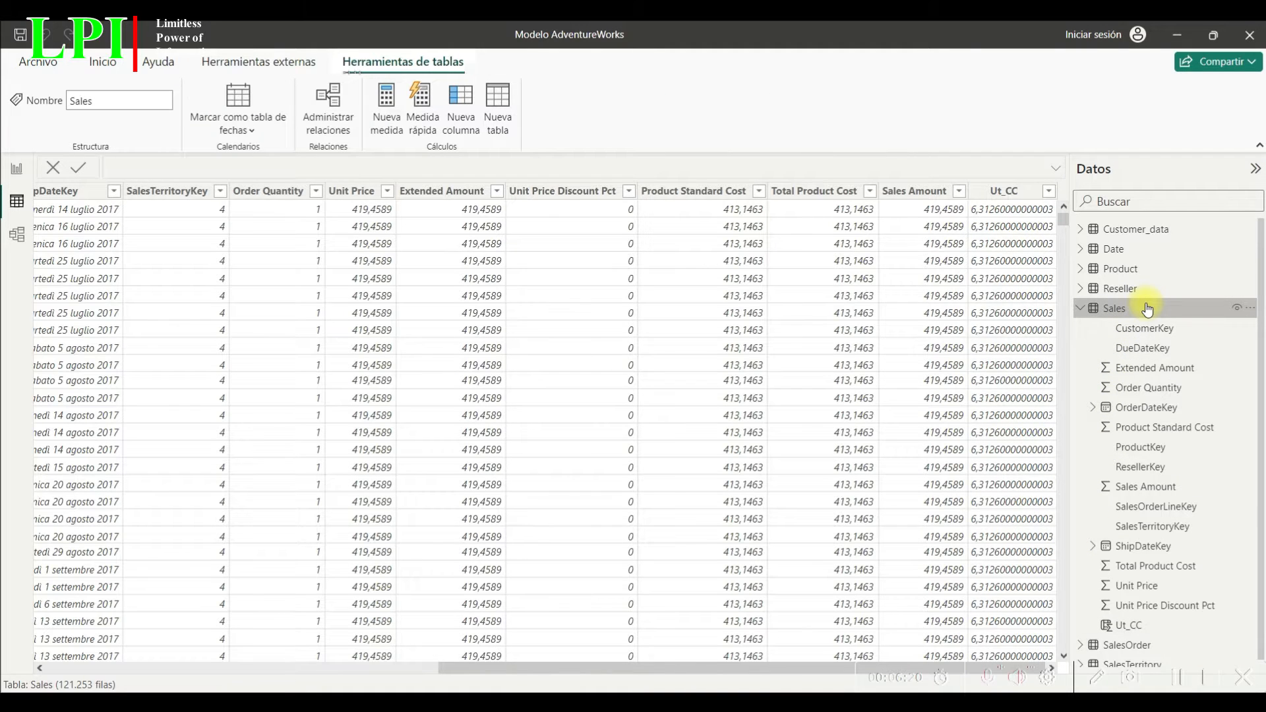
{"action": "left_click", "coordinate": [1022, 192]}
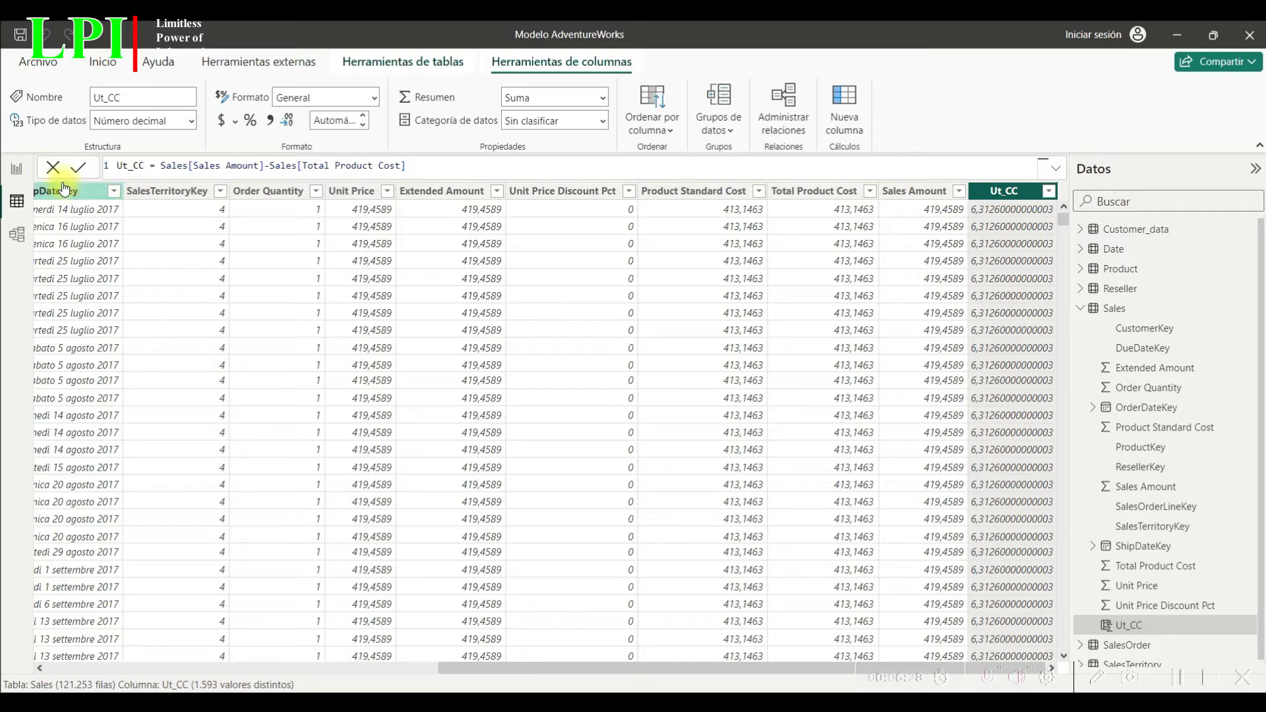
Return to the report view and add Ut_CC to both the table visual and the column chart.
{"action": "left_click", "coordinate": [17, 168]}
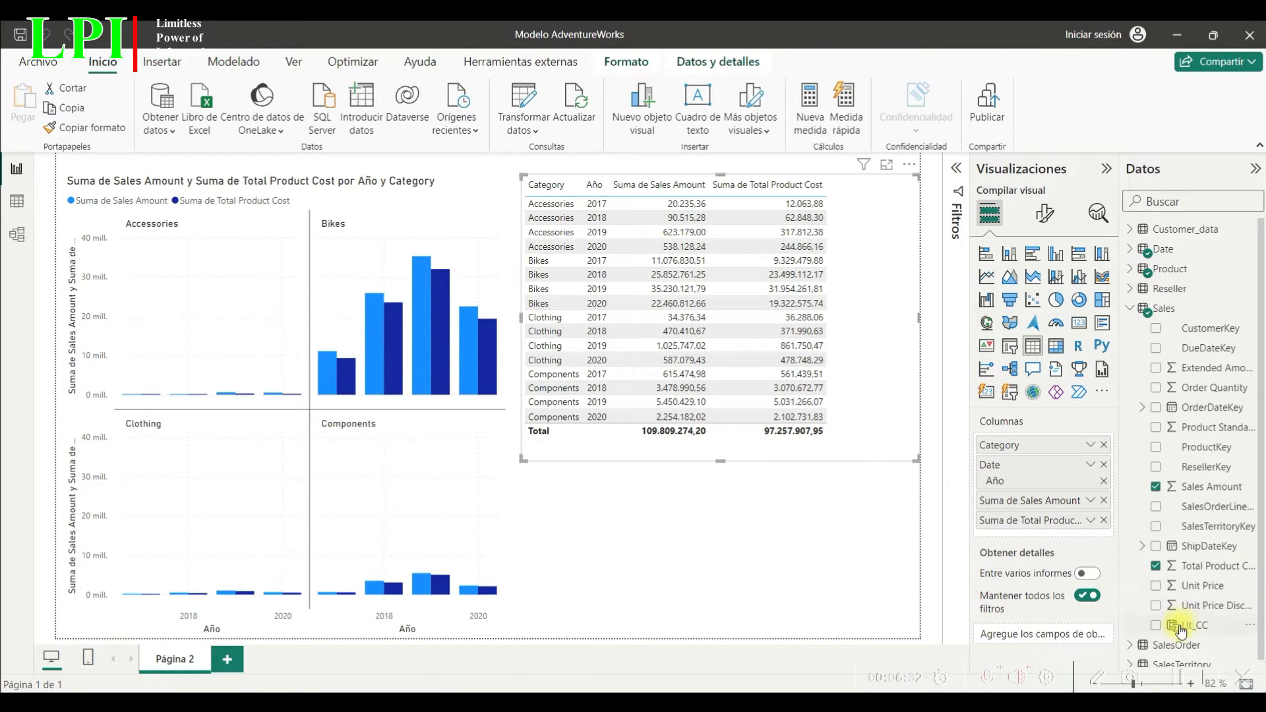
{"action": "left_click_drag", "start_coordinate": [1181, 630], "coordinate": [849, 246]}
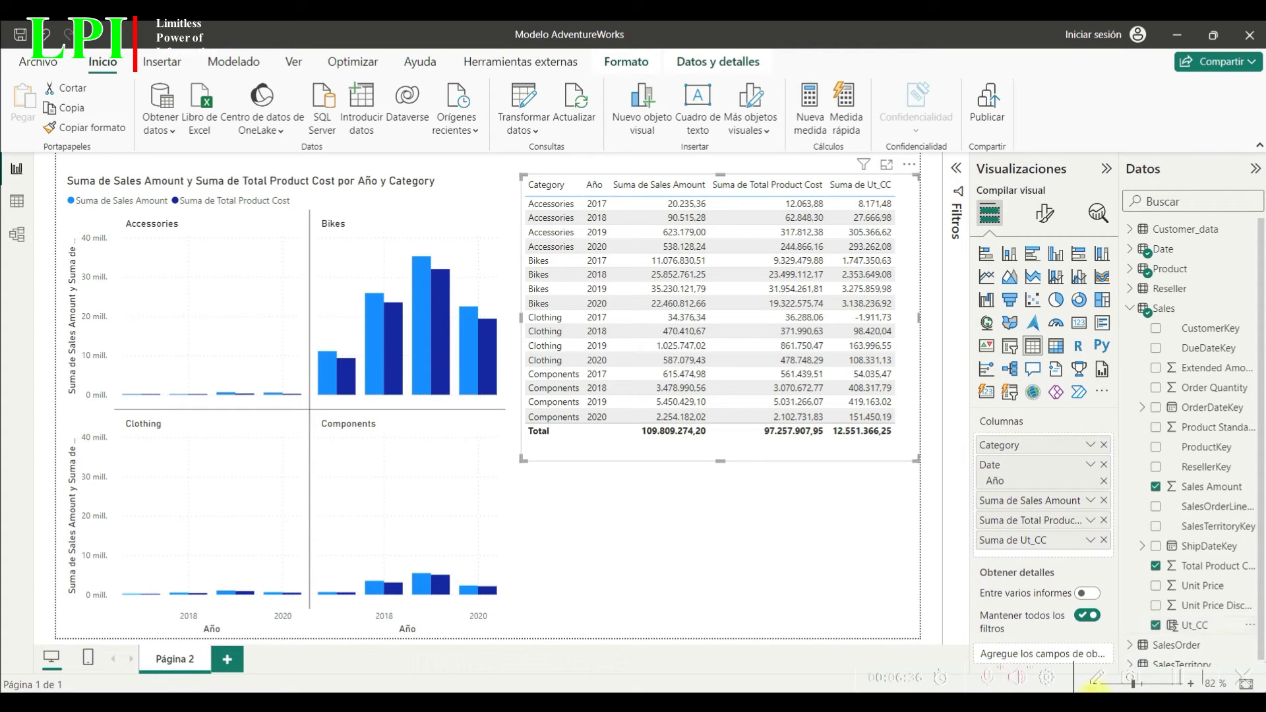
{"action": "left_click_drag", "start_coordinate": [1209, 632], "coordinate": [231, 332]}
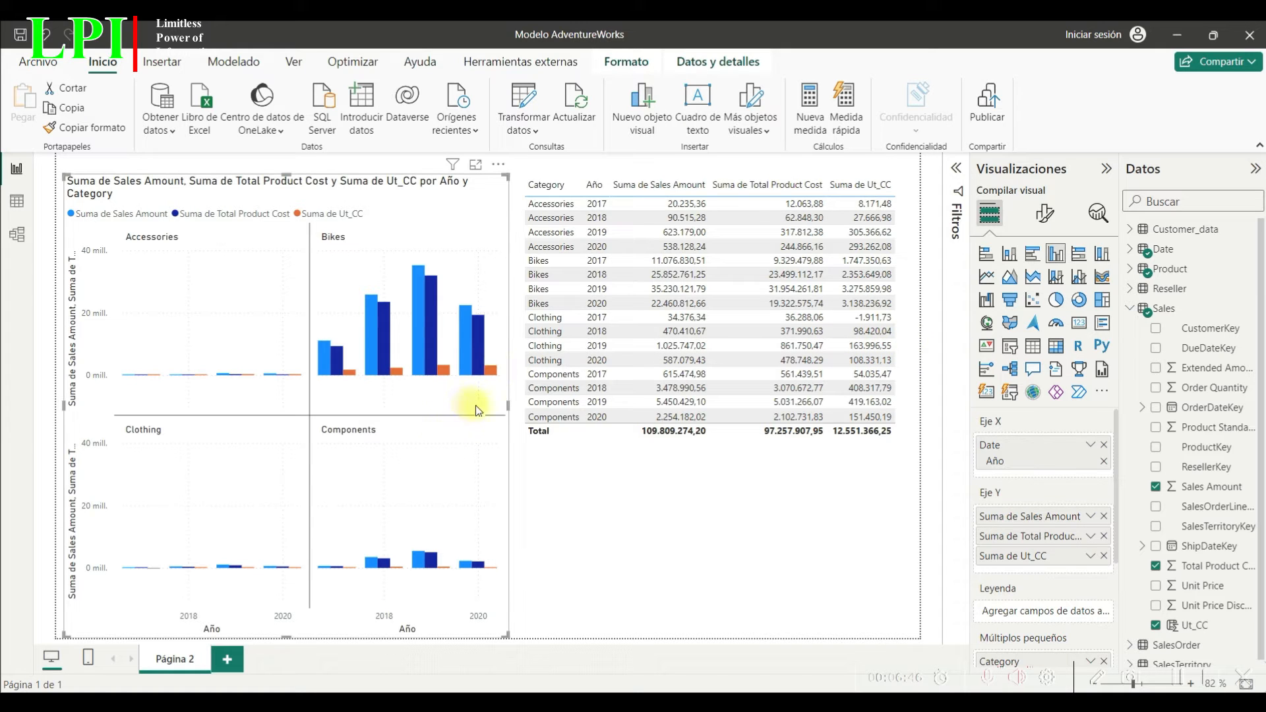
Narrow the column chart and widen the table visual until it meets the chart's edge.
{"action": "left_click_drag", "start_coordinate": [509, 409], "coordinate": [464, 411]}
{"action": "left_click", "coordinate": [571, 458]}
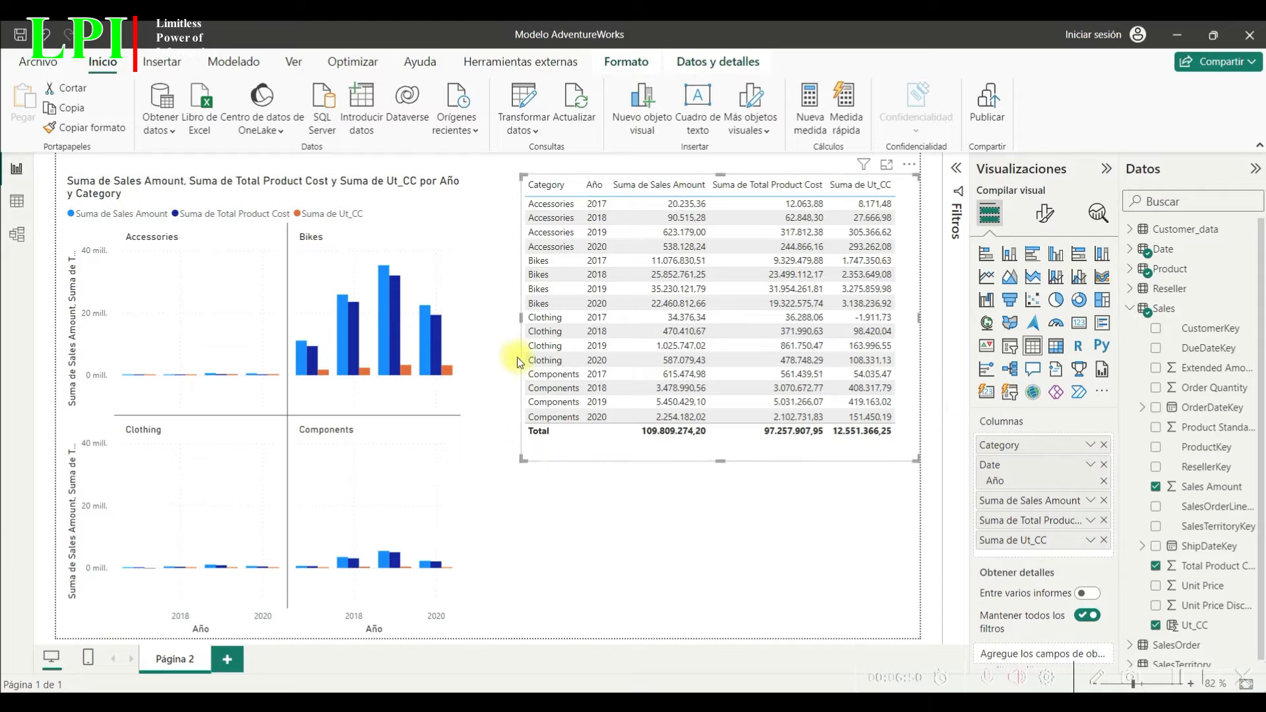
{"action": "left_click", "coordinate": [552, 459]}
{"action": "left_click_drag", "start_coordinate": [520, 318], "coordinate": [474, 332]}
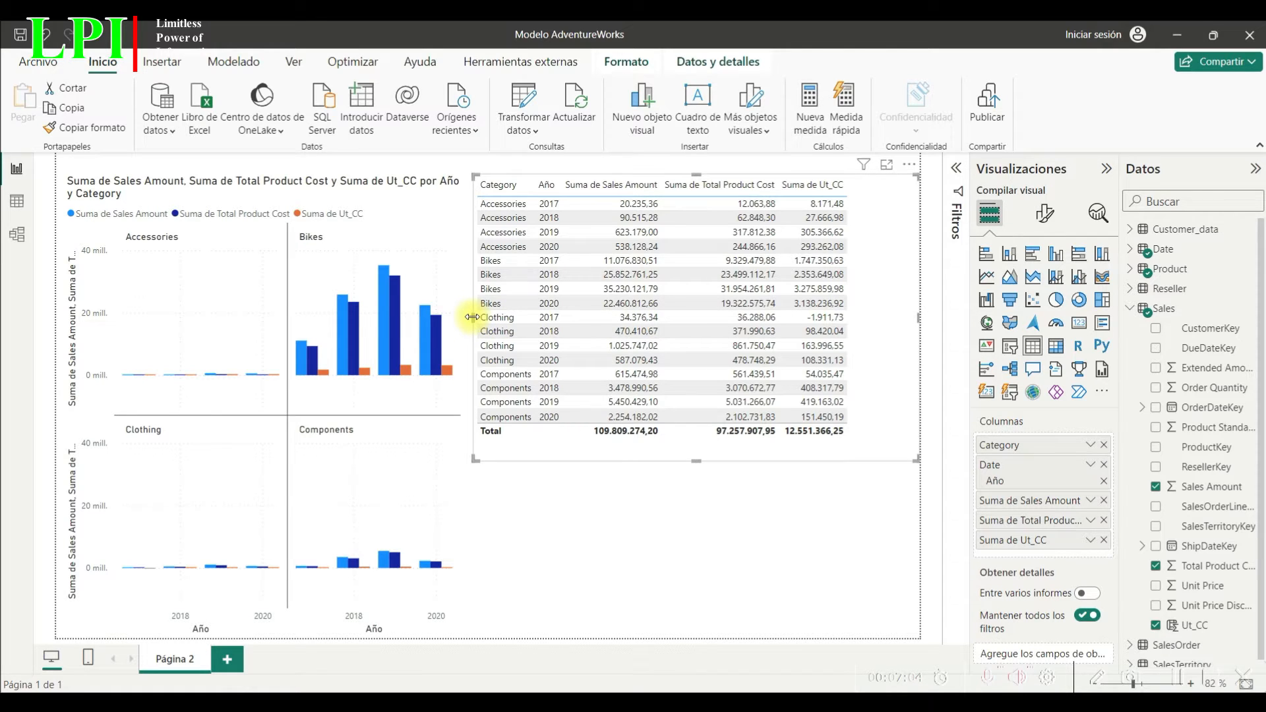
{"action": "left_click_drag", "start_coordinate": [471, 317], "coordinate": [463, 317]}
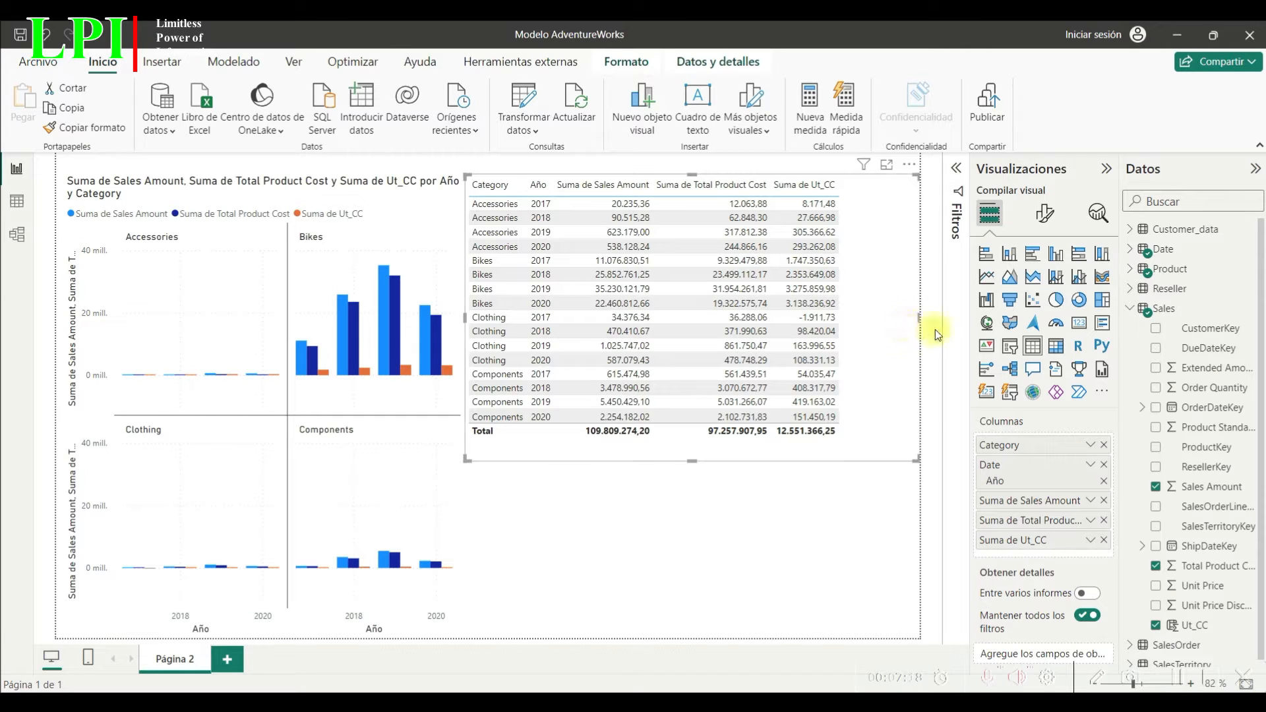
Create a new measure named Ut_MC in the Sales table and start its formula as SUMX over Sales.
{"action": "left_click", "coordinate": [1206, 312]}
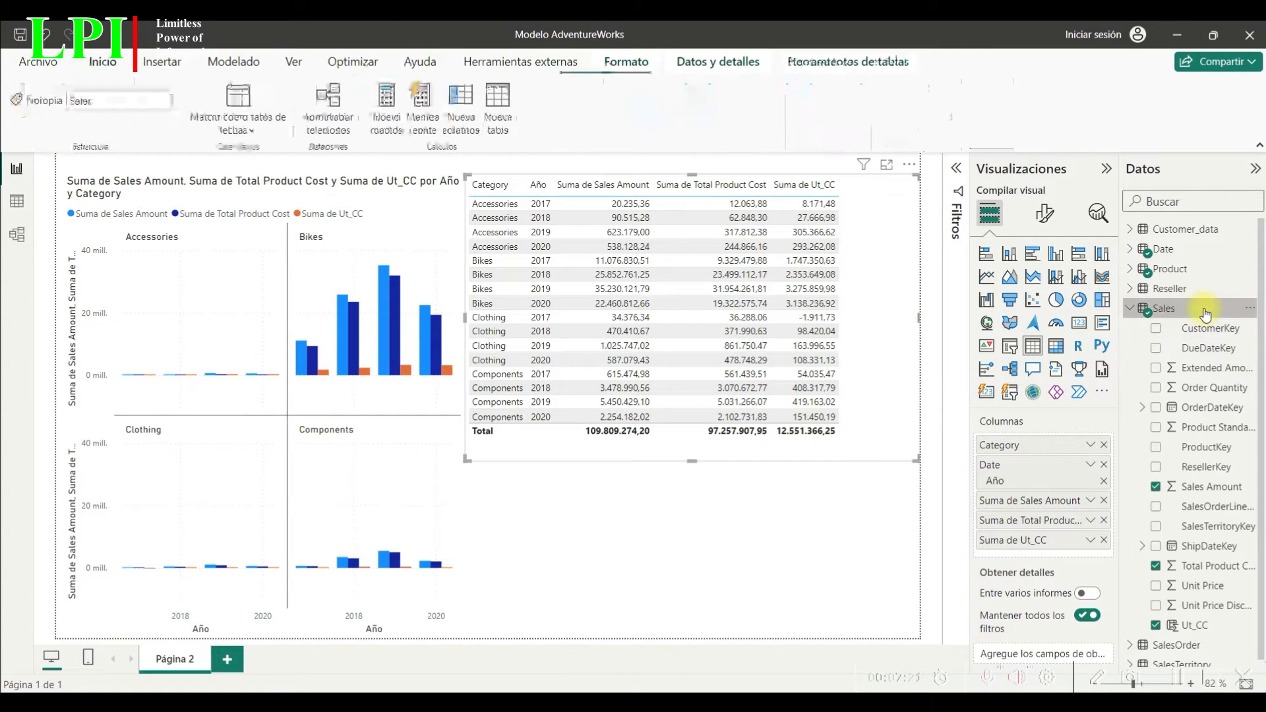
{"action": "left_click", "coordinate": [236, 63]}
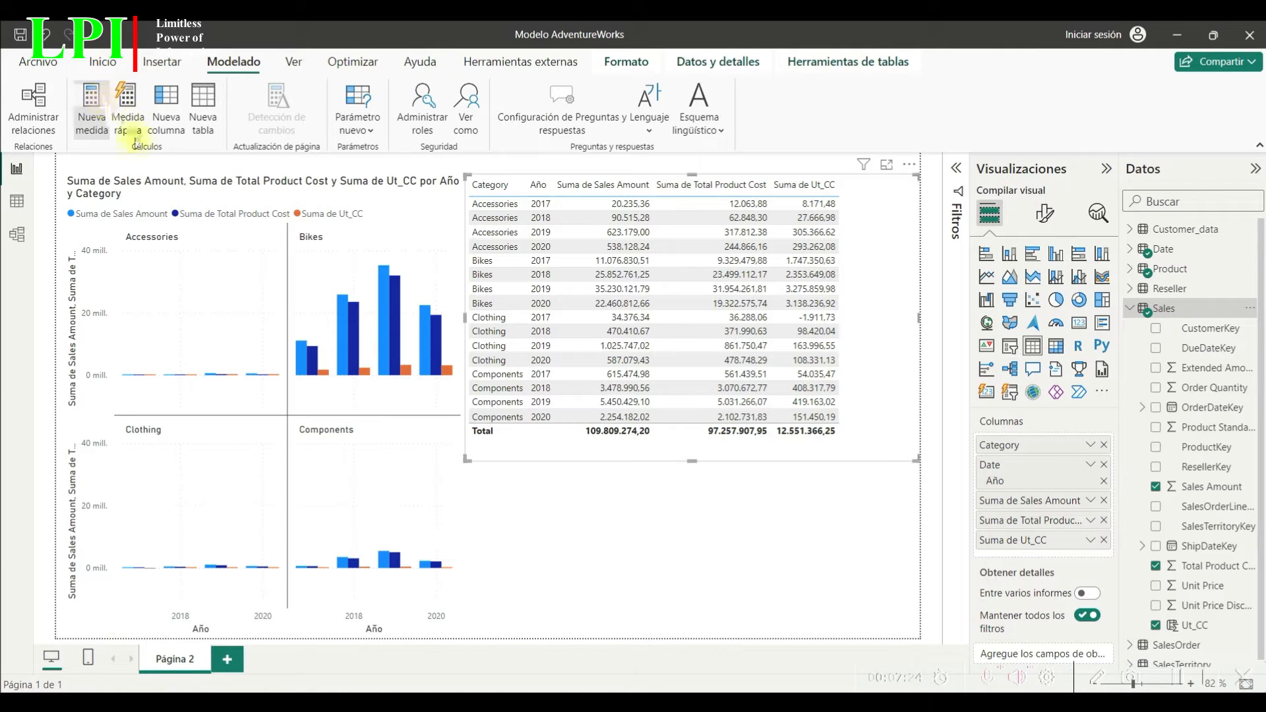
{"action": "left_click", "coordinate": [91, 109]}
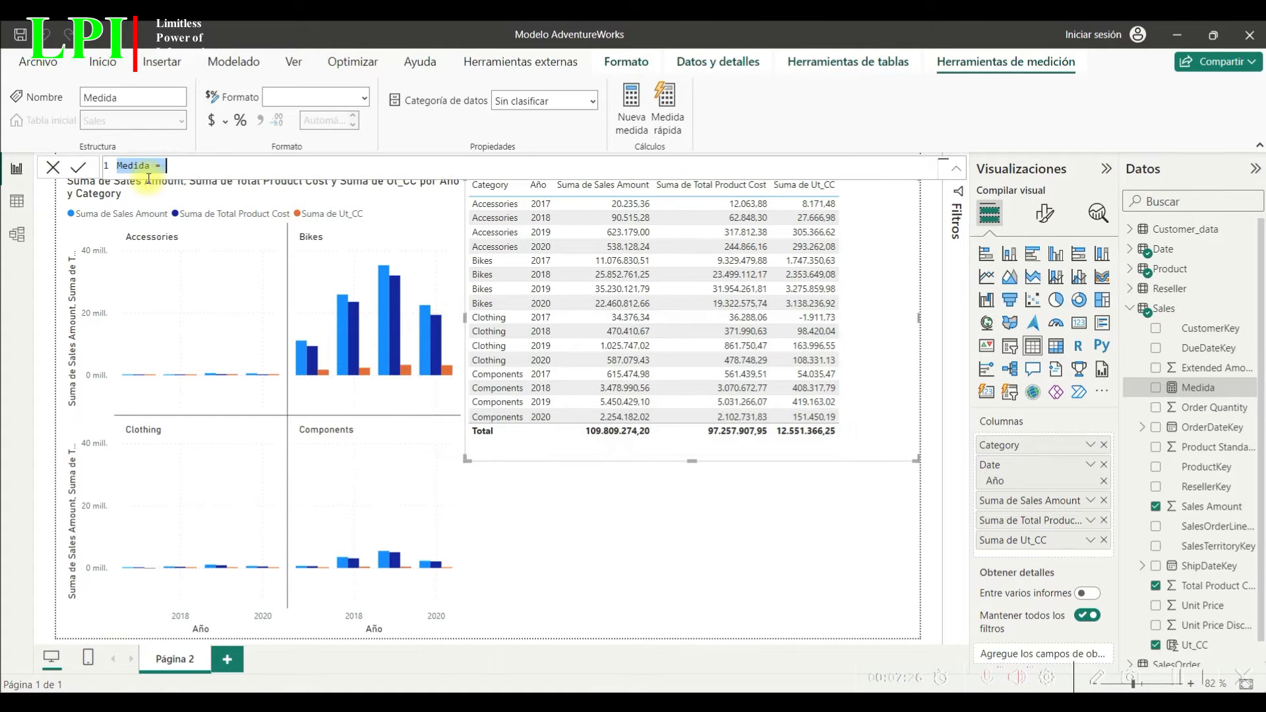
{"action": "type", "text": "Ut_MC ="}
{"action": "type", "text": "SUM"}
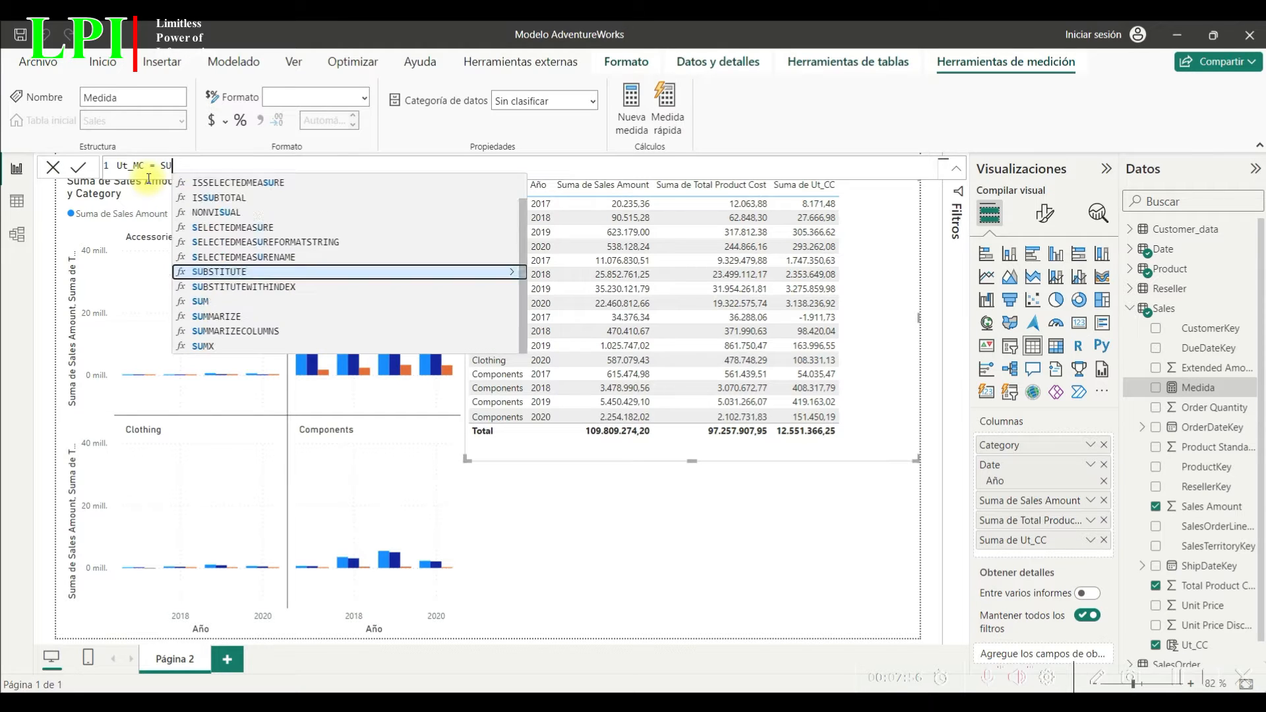
{"action": "type", "text": "X"}
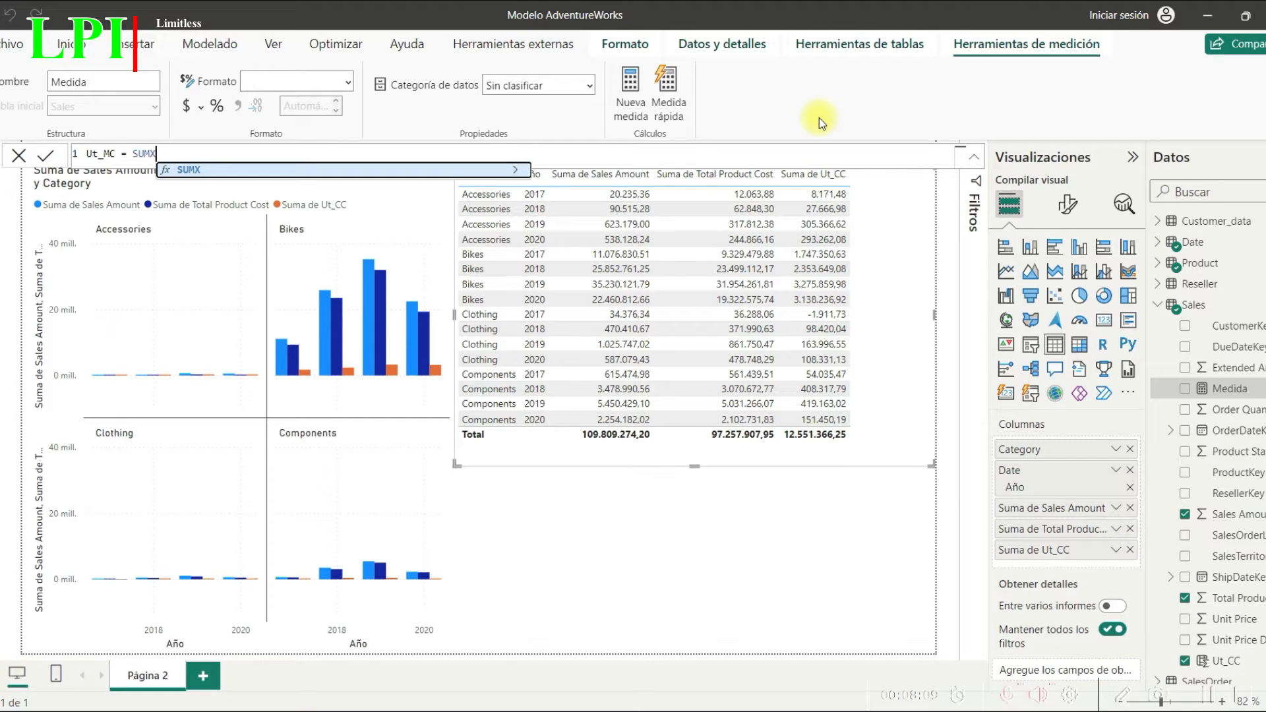
{"action": "type", "text": "("}
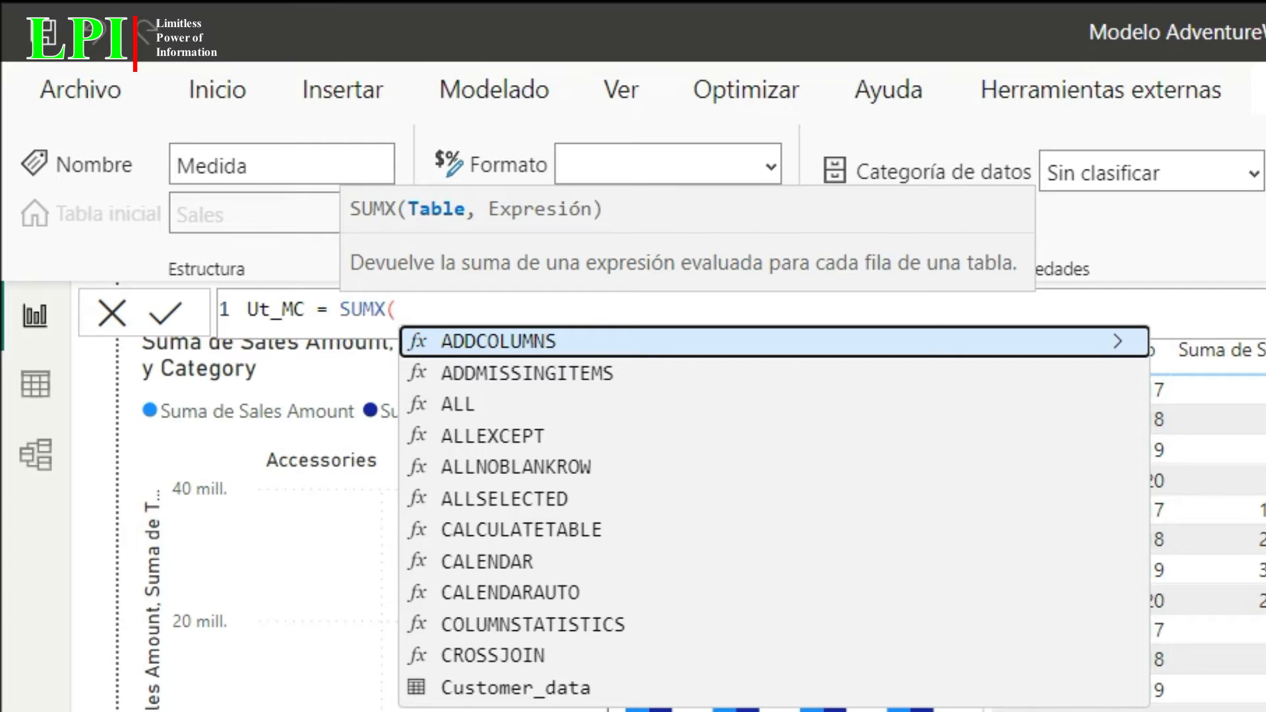
{"action": "type", "text": "Sales"}
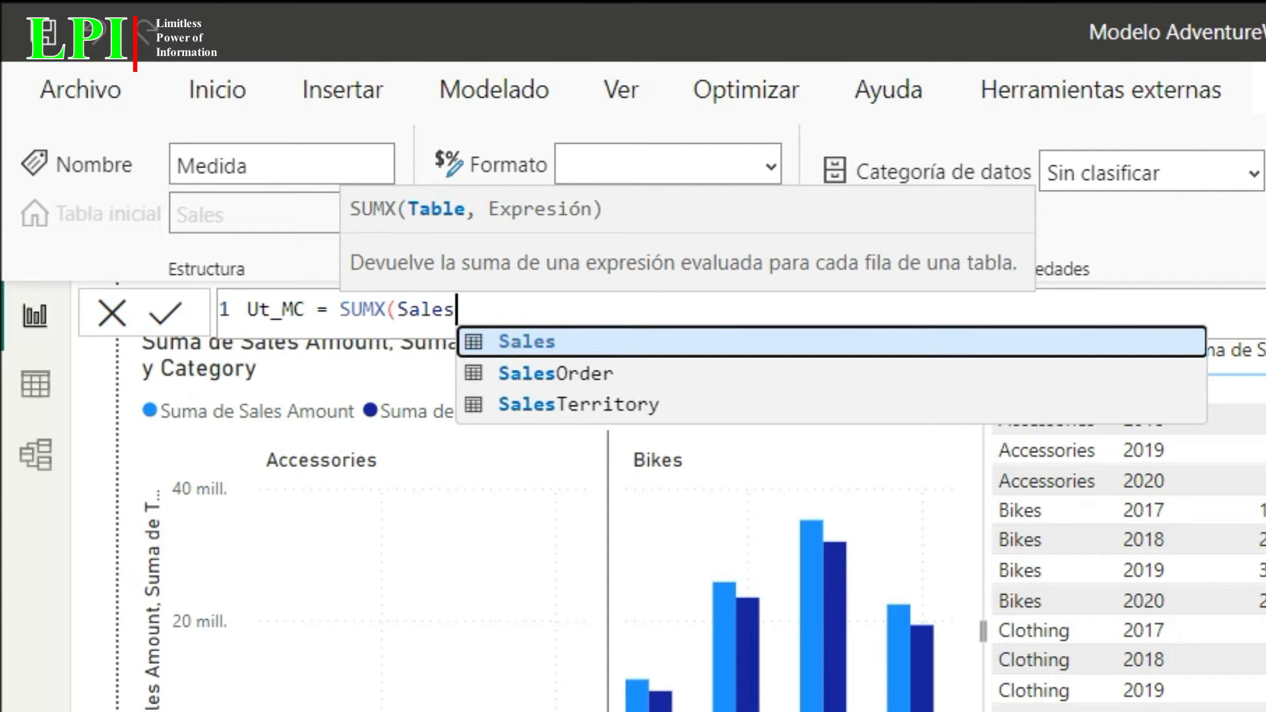
{"action": "type", "text": ", "}
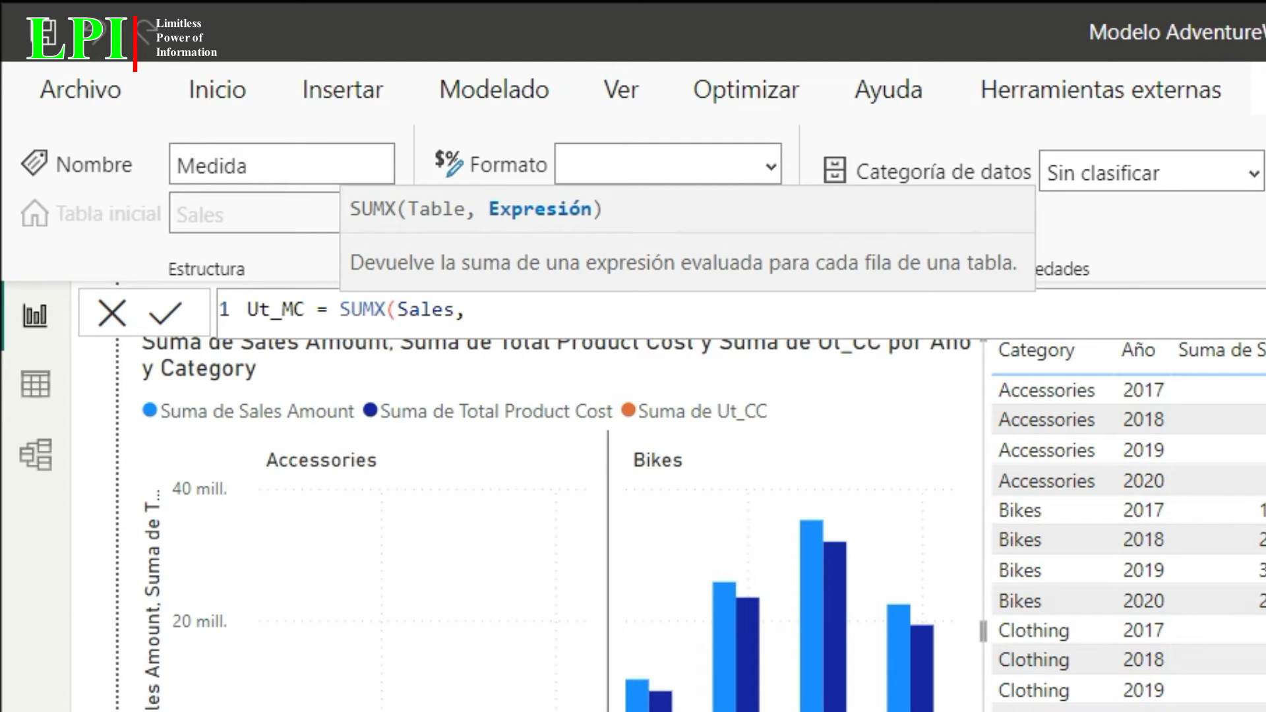
Complete the SUMX expression with Sales[Sales Amount]-Sales[Total Product Cost], commit the measure and add Ut_MC to the table visual.
{"action": "type", "text": "sales a"}
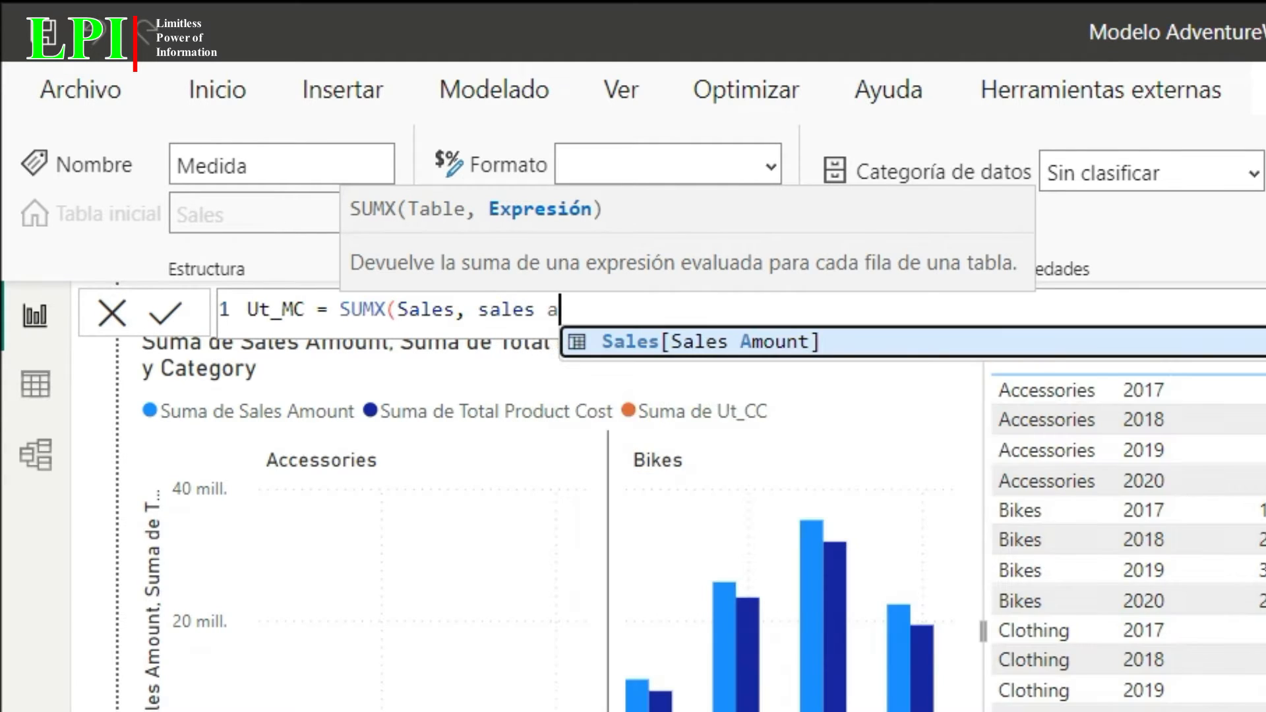
{"action": "key", "text": "Tab"}
{"action": "type", "text": "-"}
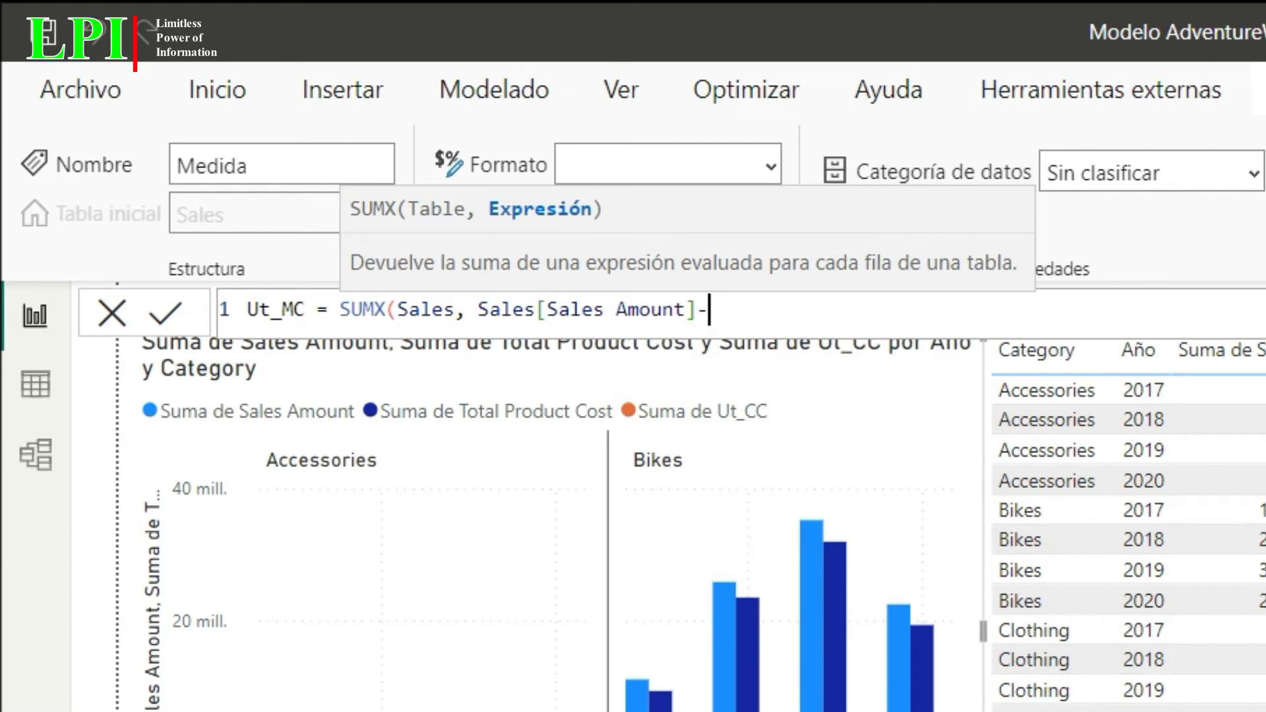
{"action": "type", "text": "tota"}
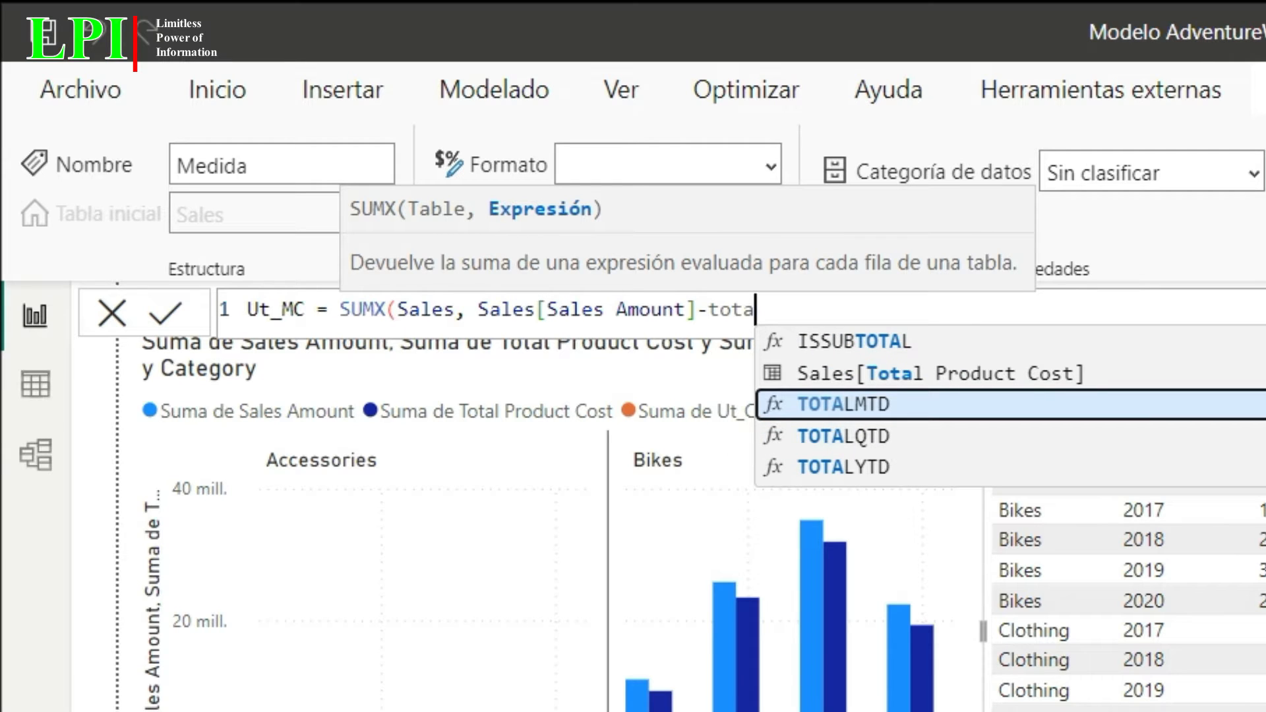
{"action": "key", "text": "Up"}
{"action": "key", "text": "Tab"}
{"action": "type", "text": ")"}
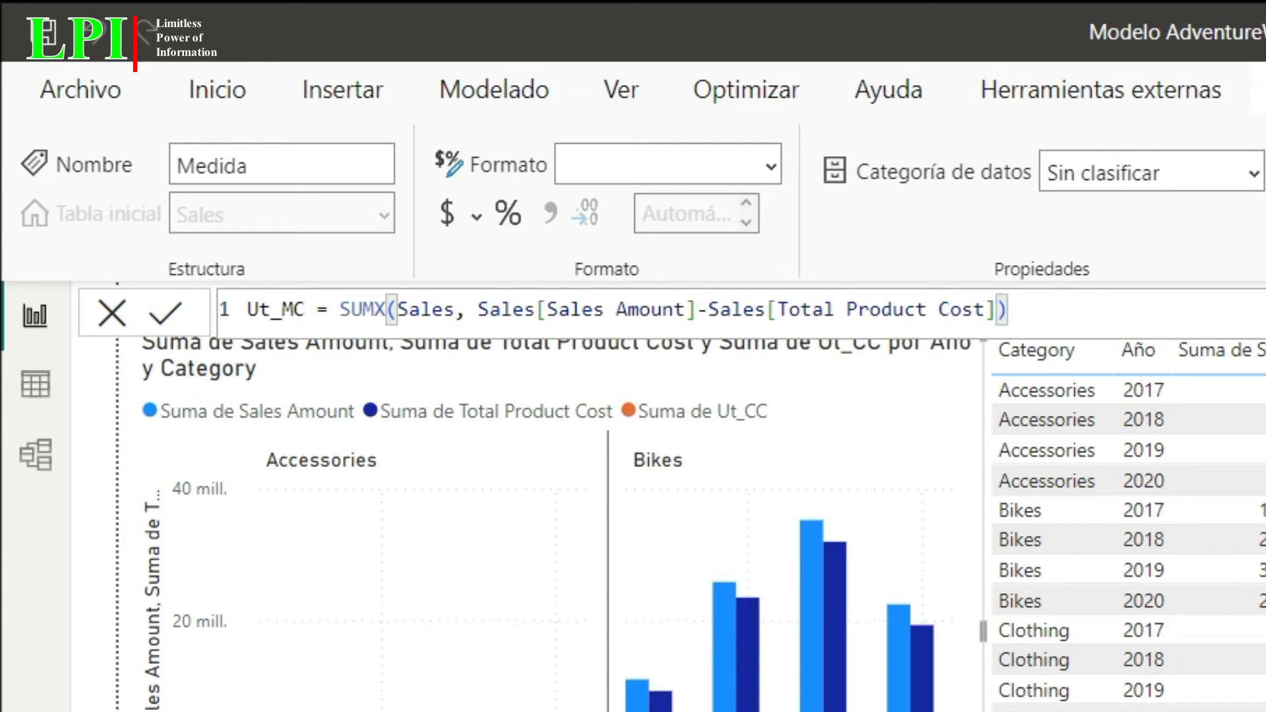
{"action": "key", "text": "Return"}
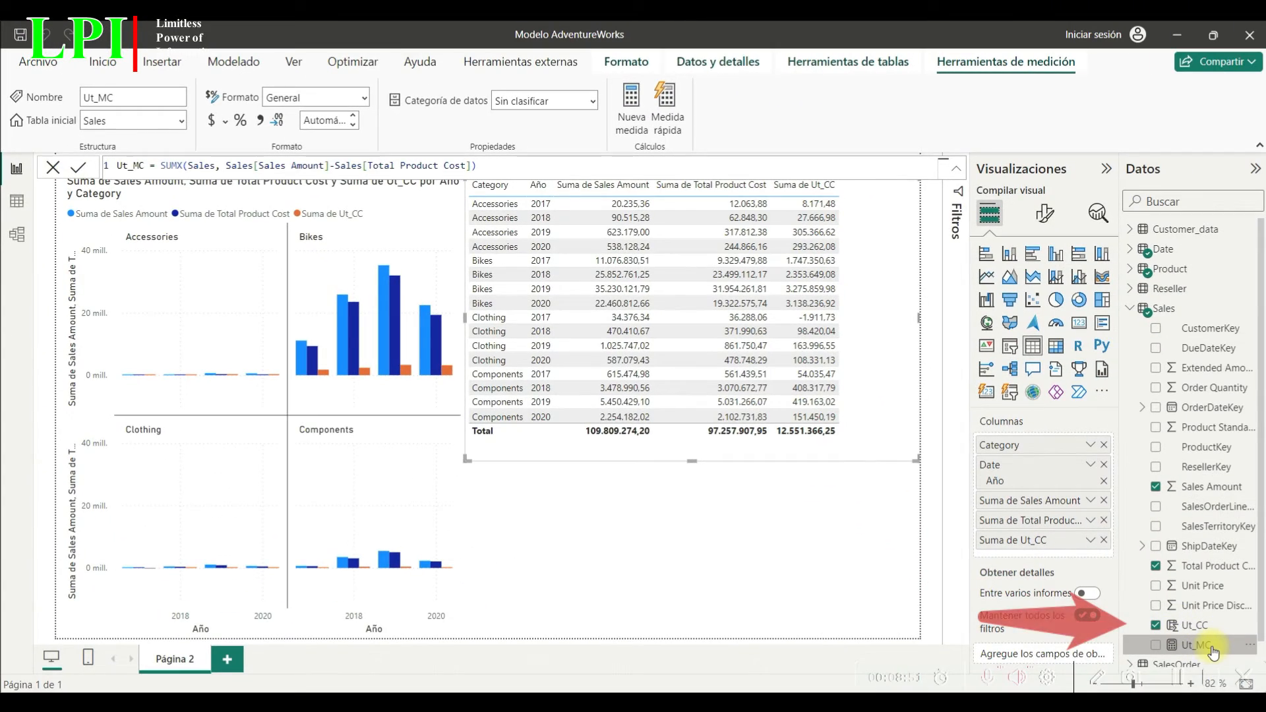
{"action": "left_click_drag", "start_coordinate": [1217, 652], "coordinate": [834, 274]}
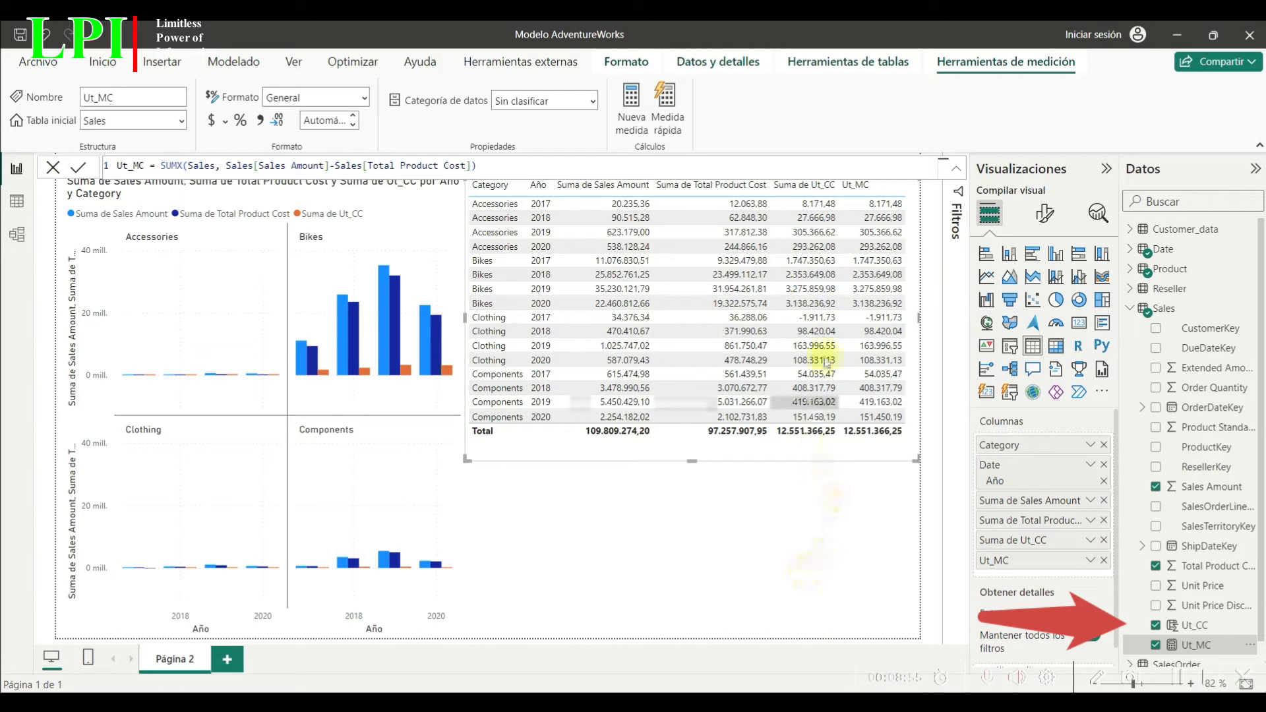
Add the Ut_MC measure to the column chart's Y axis and remove Ut_CC from that chart.
{"action": "left_click_drag", "start_coordinate": [1190, 646], "coordinate": [198, 334]}
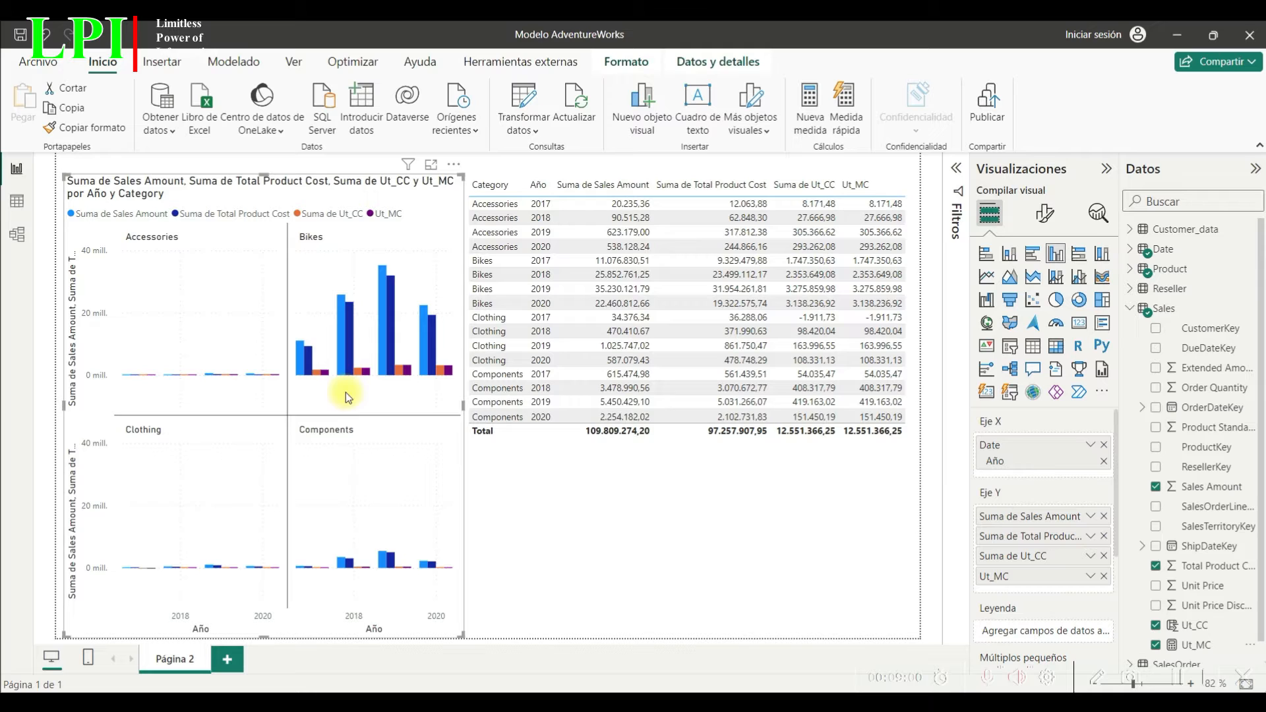
{"action": "left_click", "coordinate": [1105, 557]}
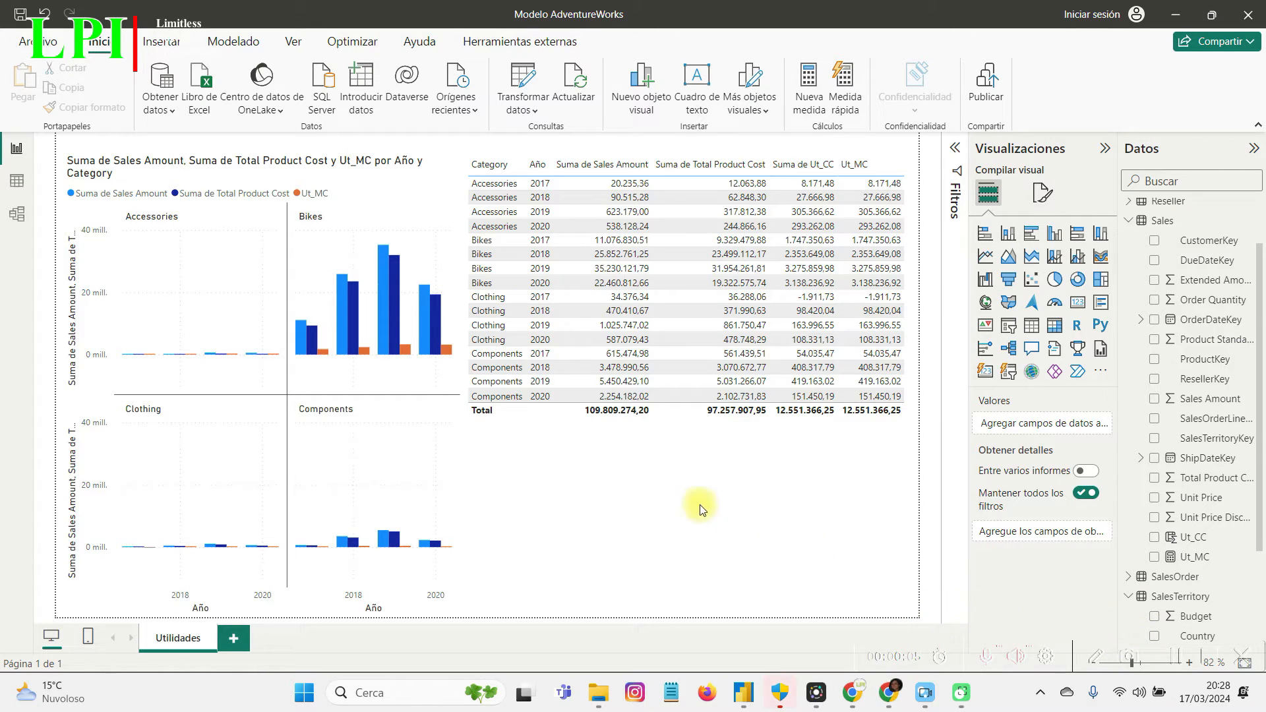
Insert a pie chart below the table showing Sales Amount by SalesTerritory Country.
{"action": "left_click", "coordinate": [1053, 281]}
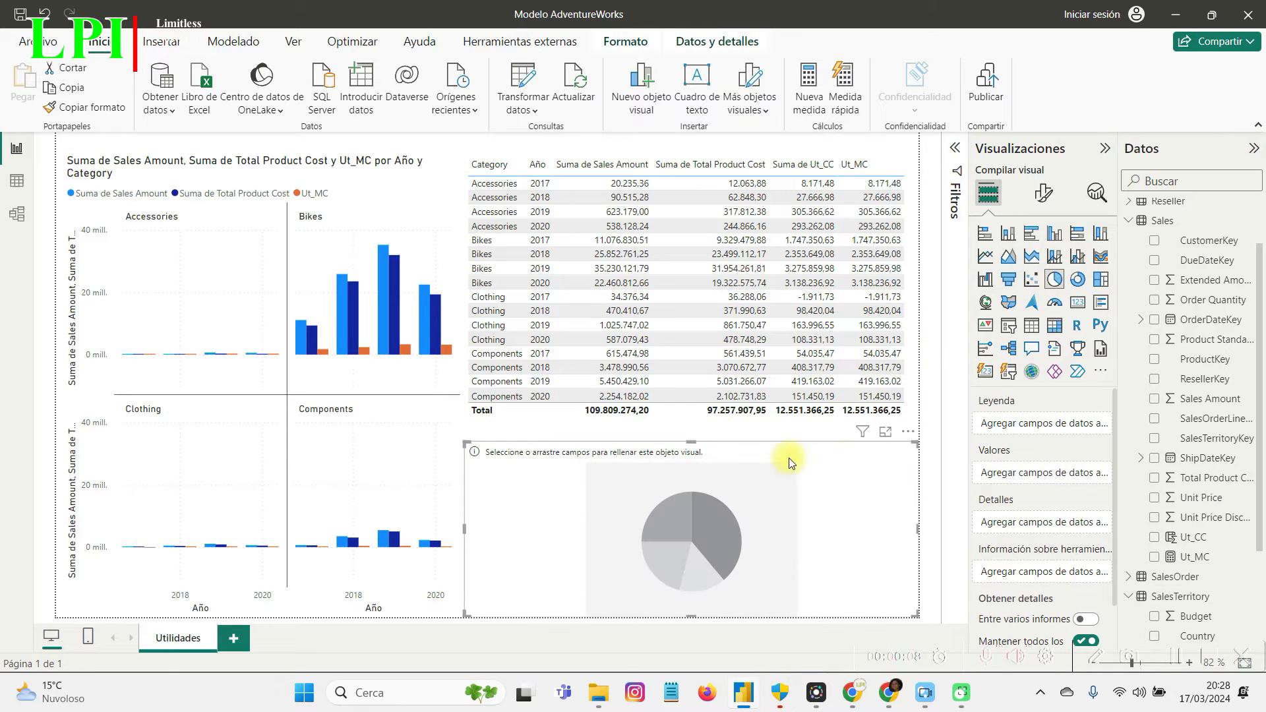
{"action": "left_click", "coordinate": [1154, 400]}
{"action": "scroll", "coordinate": [1145, 584], "scroll_direction": "down", "scroll_amount": 1}
{"action": "scroll", "coordinate": [1145, 584], "scroll_direction": "down", "scroll_amount": 2}
{"action": "left_click", "coordinate": [1154, 498]}
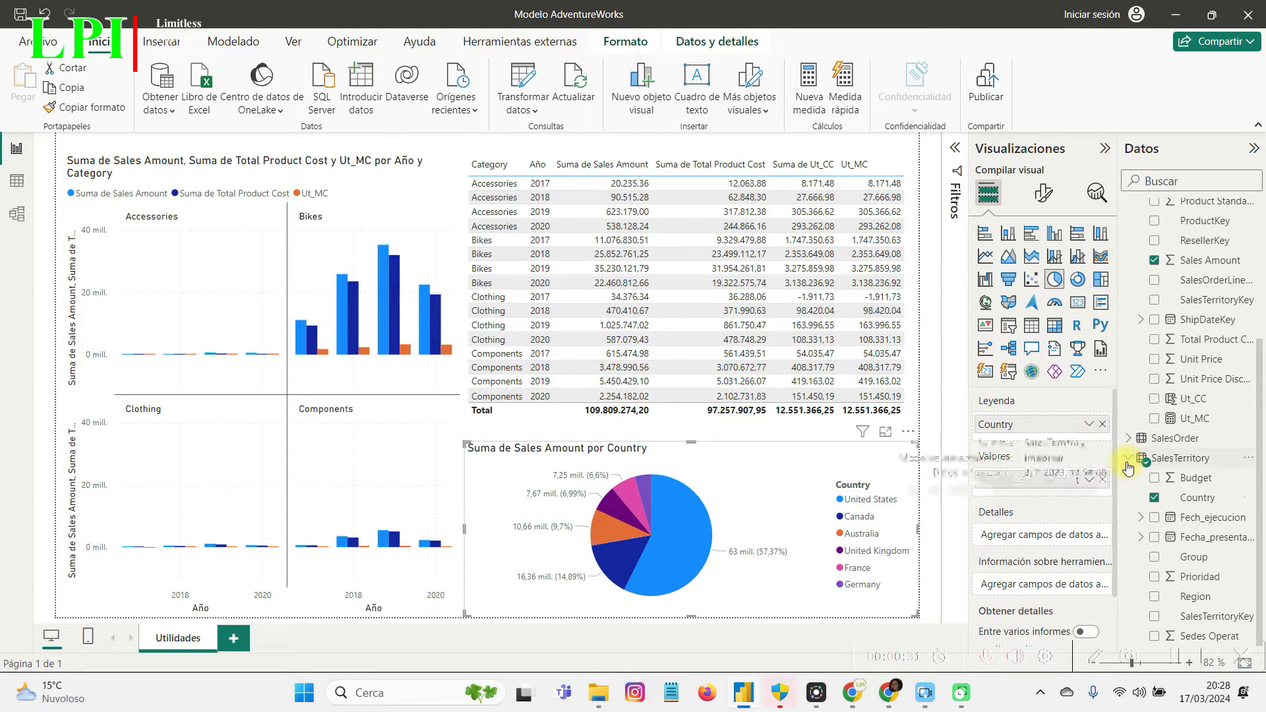
{"action": "scroll", "coordinate": [1126, 460], "scroll_direction": "up", "scroll_amount": 3}
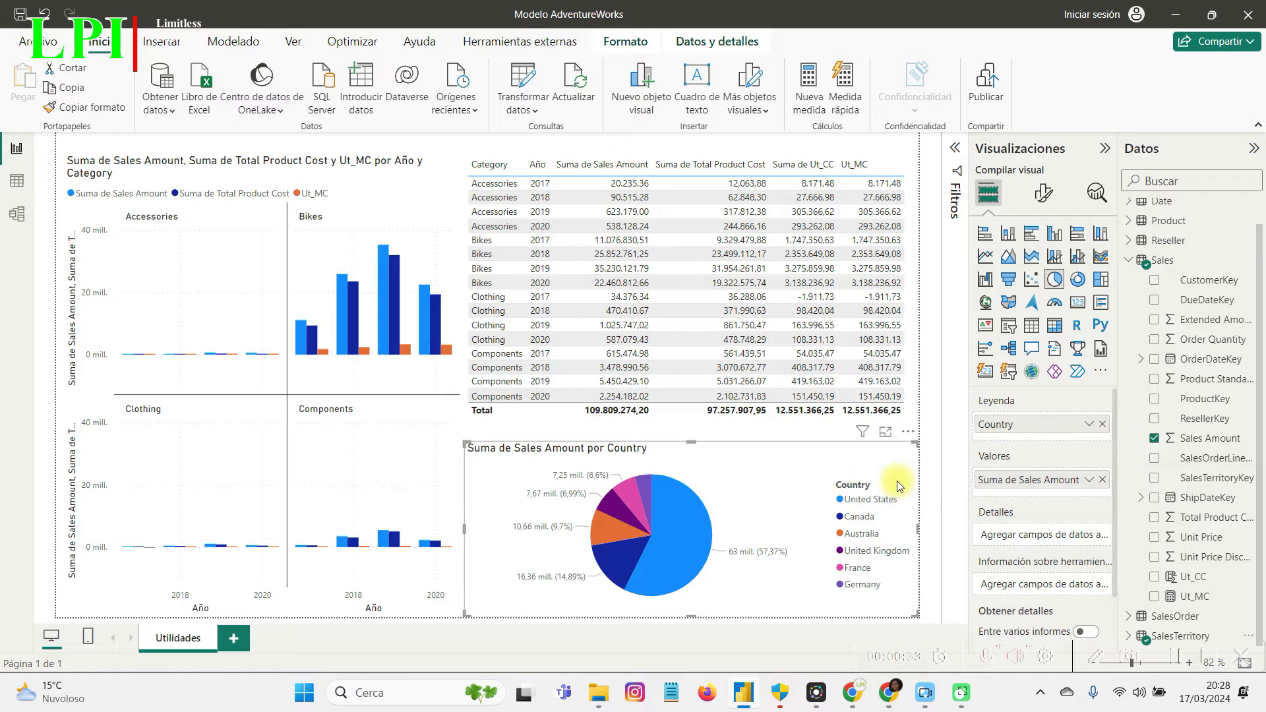
Duplicate the Utilidades report page and rename the copy Vta_USA.
{"action": "right_click", "coordinate": [150, 642]}
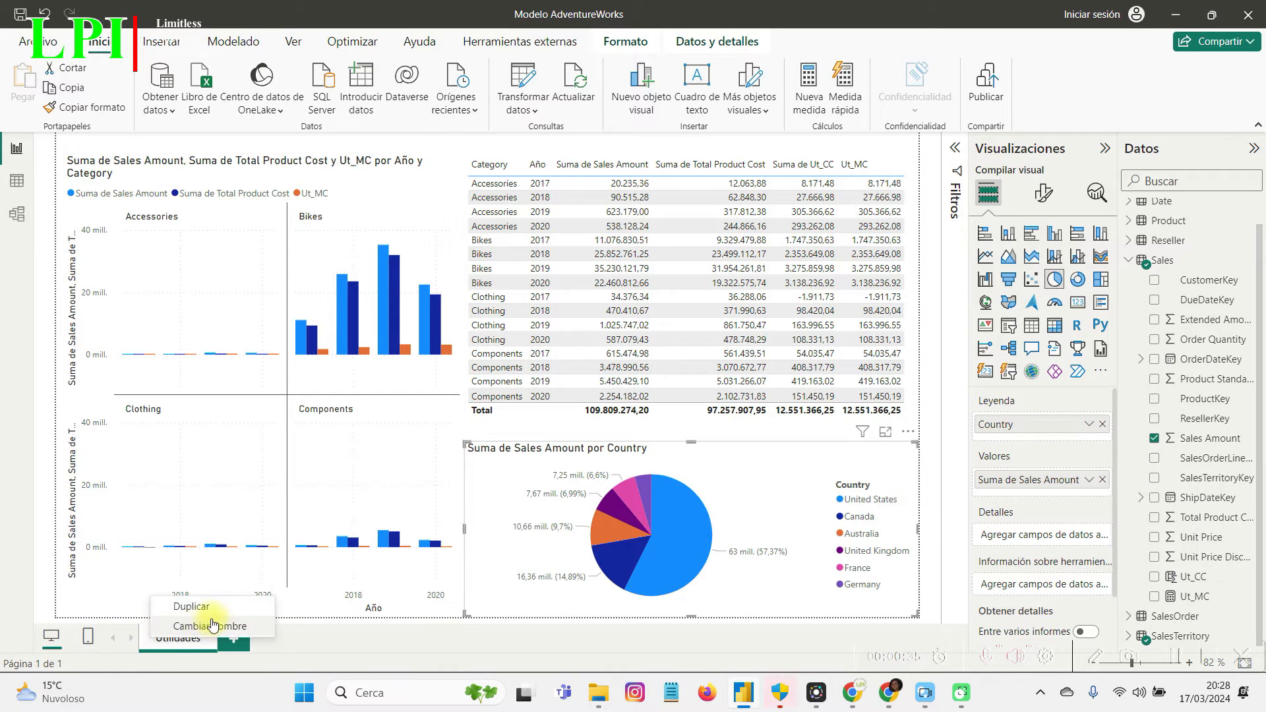
{"action": "left_click", "coordinate": [225, 612]}
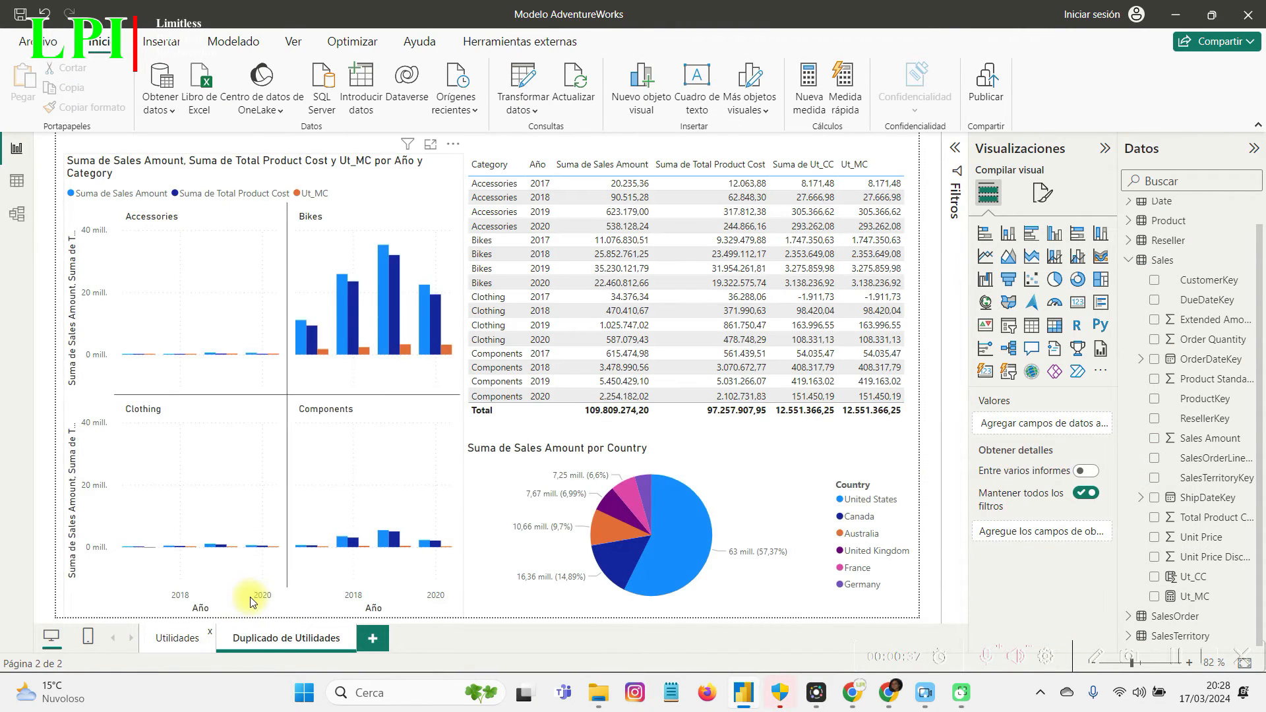
{"action": "right_click", "coordinate": [266, 643]}
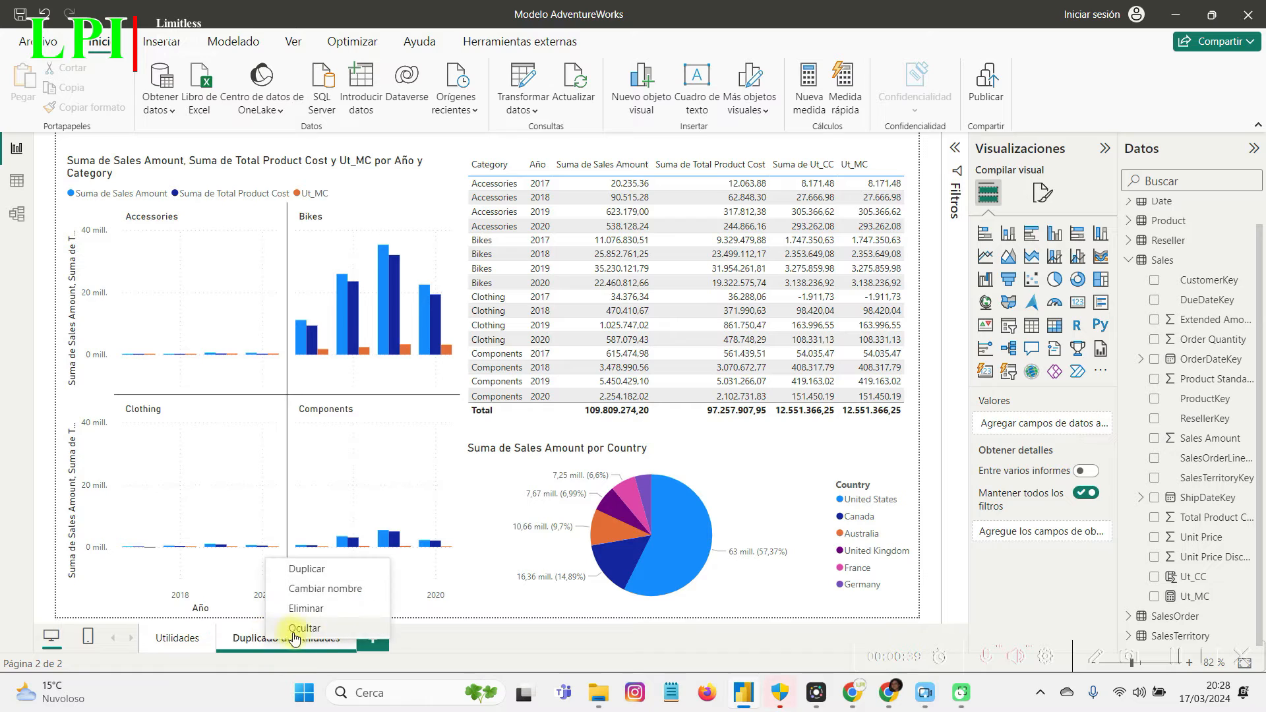
{"action": "left_click", "coordinate": [331, 588]}
{"action": "type", "text": "Vta"}
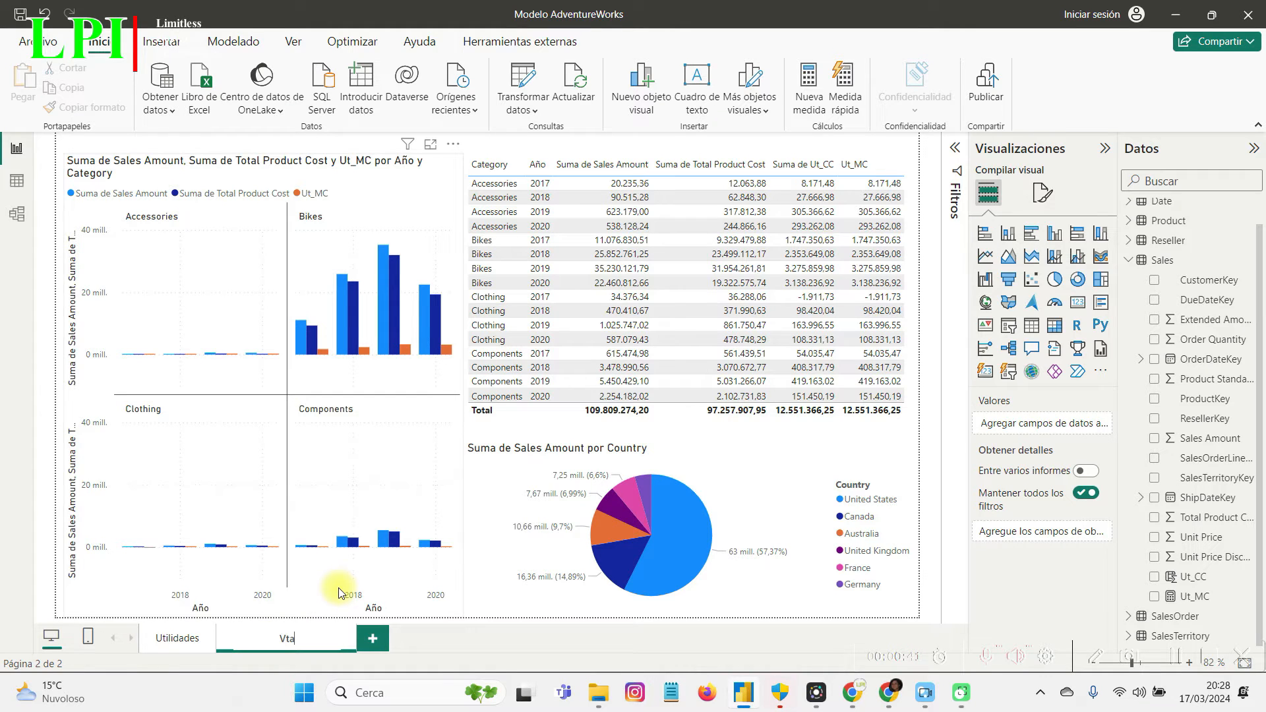
{"action": "type", "text": "_USA"}
{"action": "key", "text": "Return"}
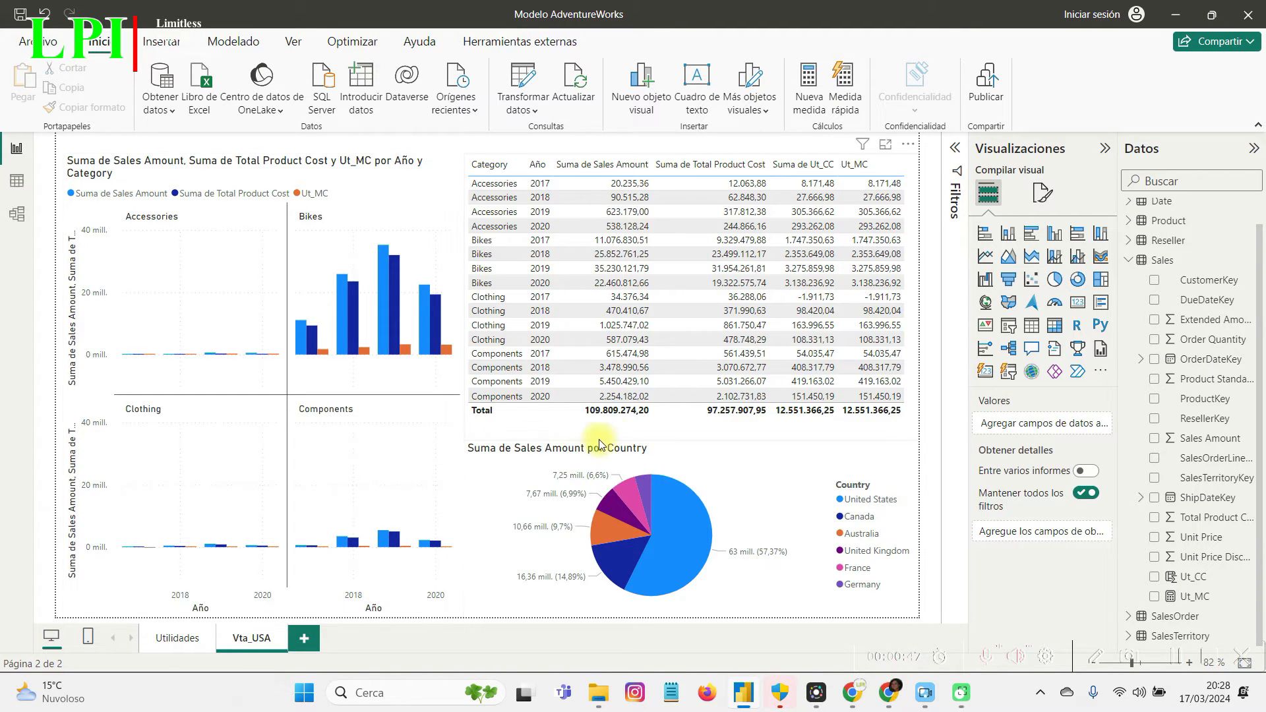
Reduce the Vta_USA page's column chart and table to Sales Amount by removing Total Product Cost and the profit fields.
{"action": "left_click", "coordinate": [871, 430]}
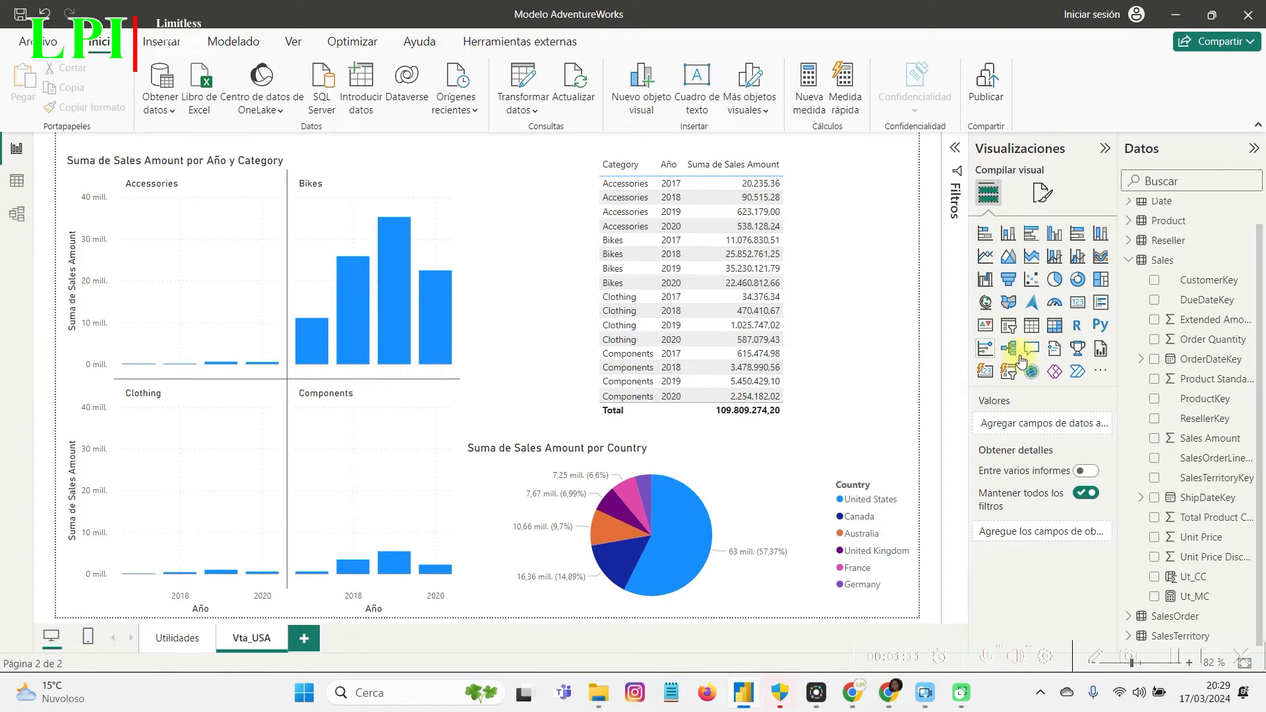
Create a new measure named Vta_USA in the Sales table and start its formula with SUMX.
{"action": "left_click", "coordinate": [1165, 262]}
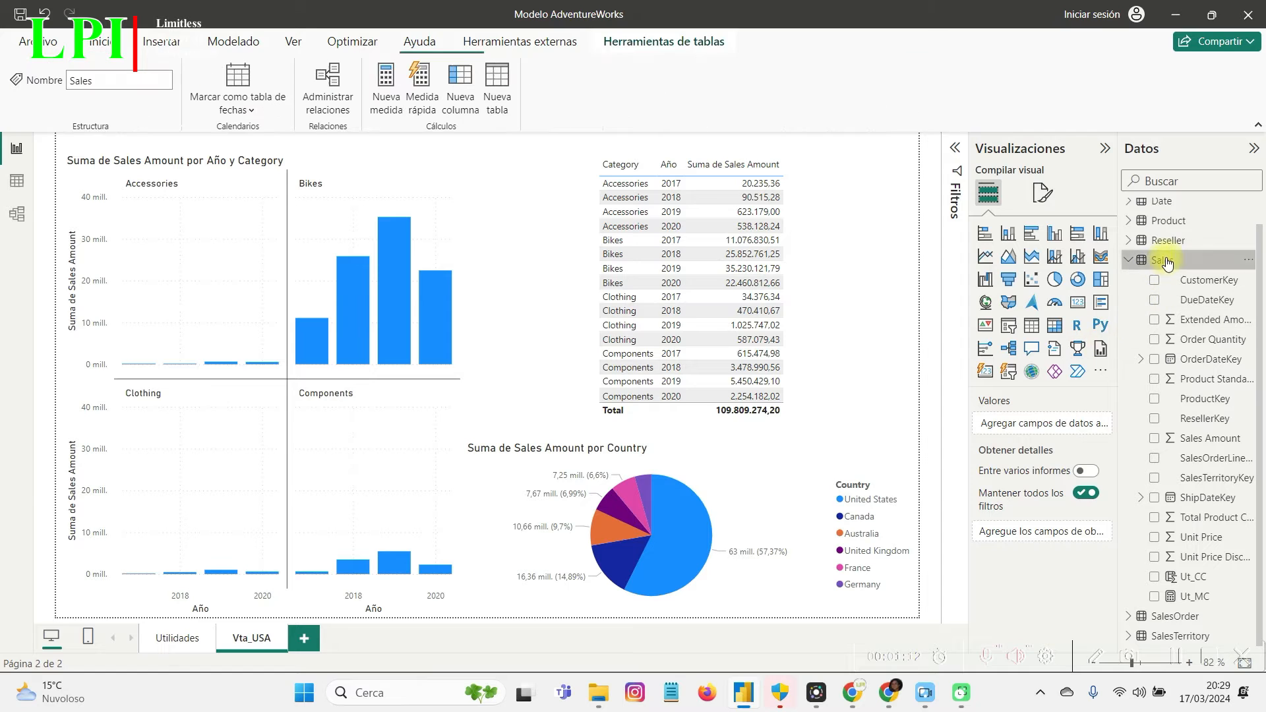
{"action": "left_click", "coordinate": [233, 41]}
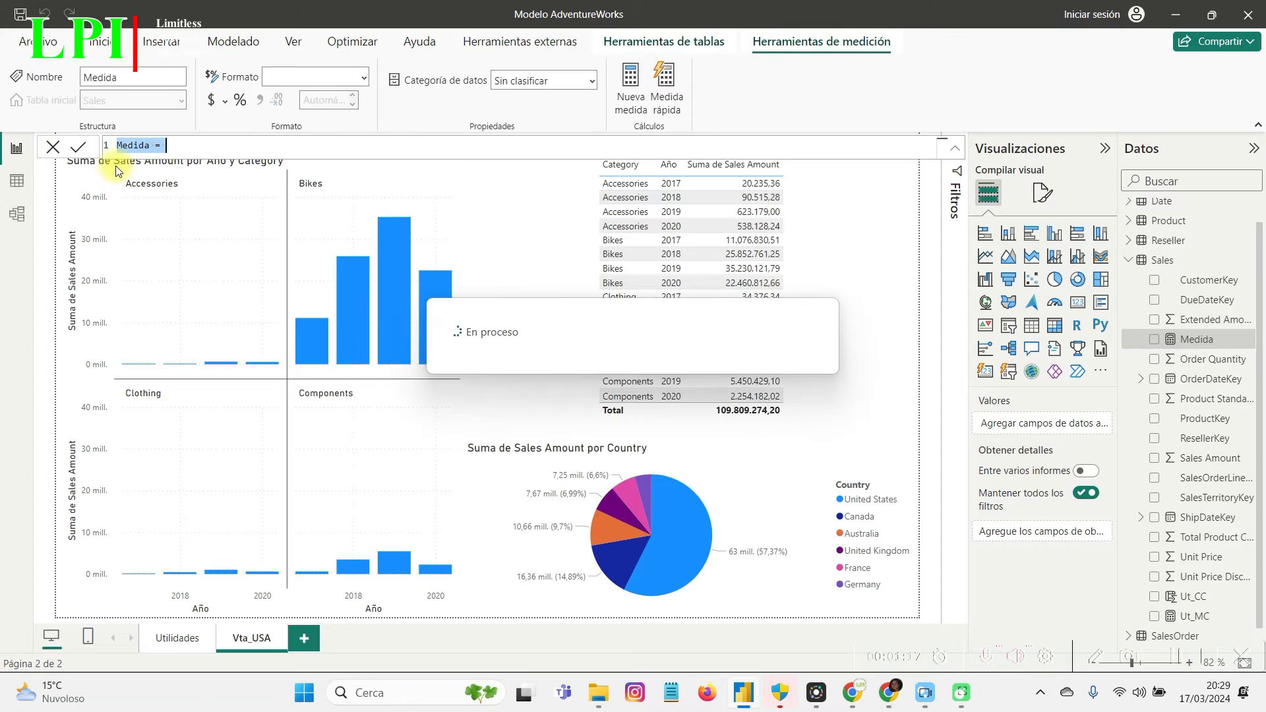
{"action": "type", "text": "Vta"}
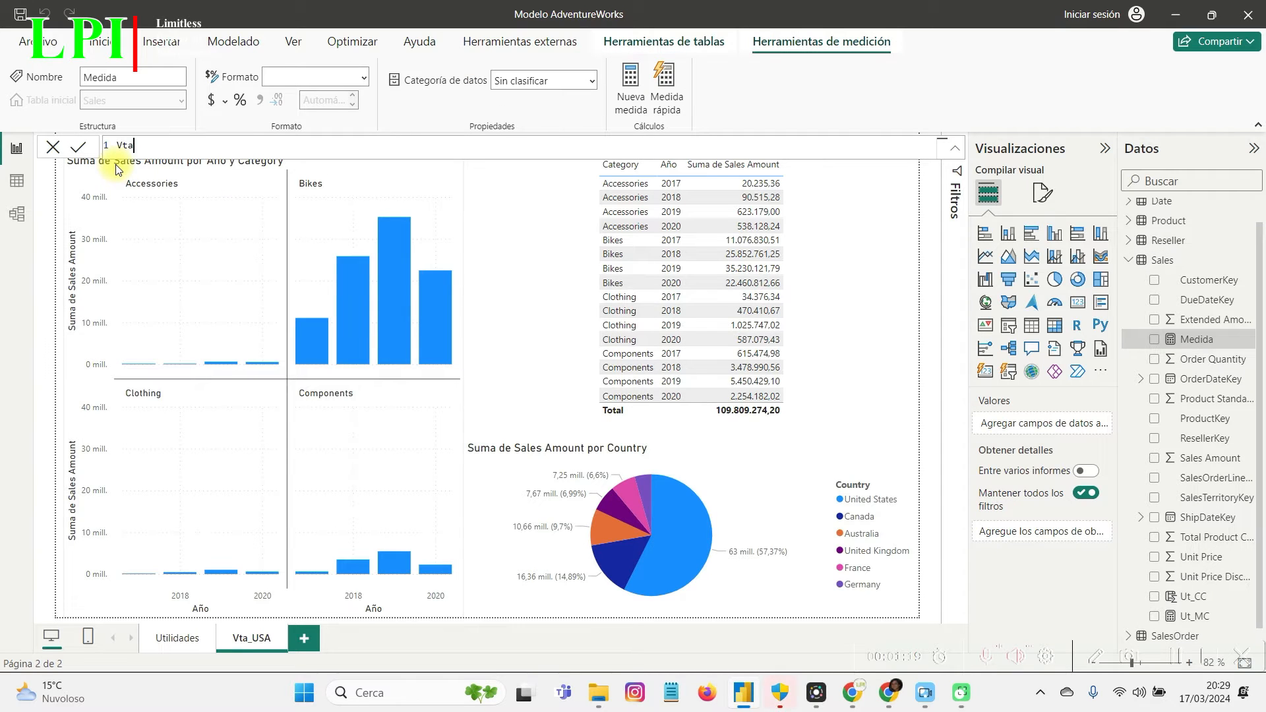
{"action": "type", "text": "_USA "}
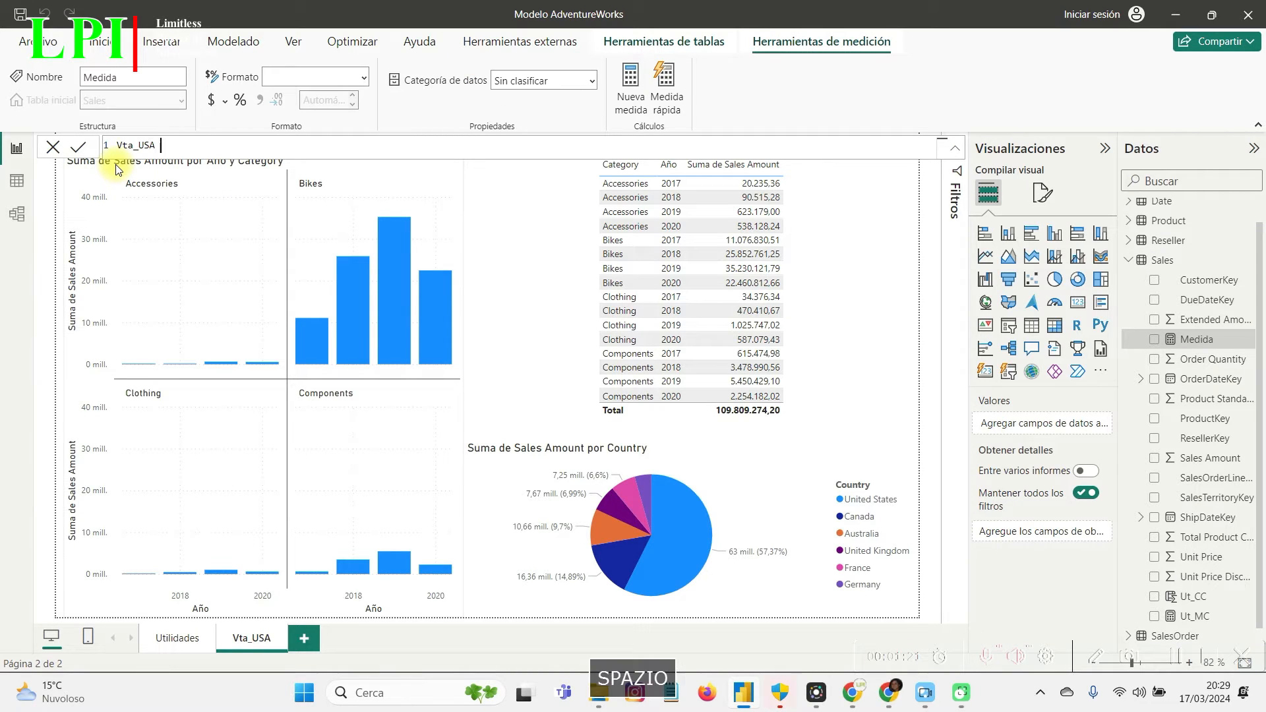
{"action": "type", "text": "="}
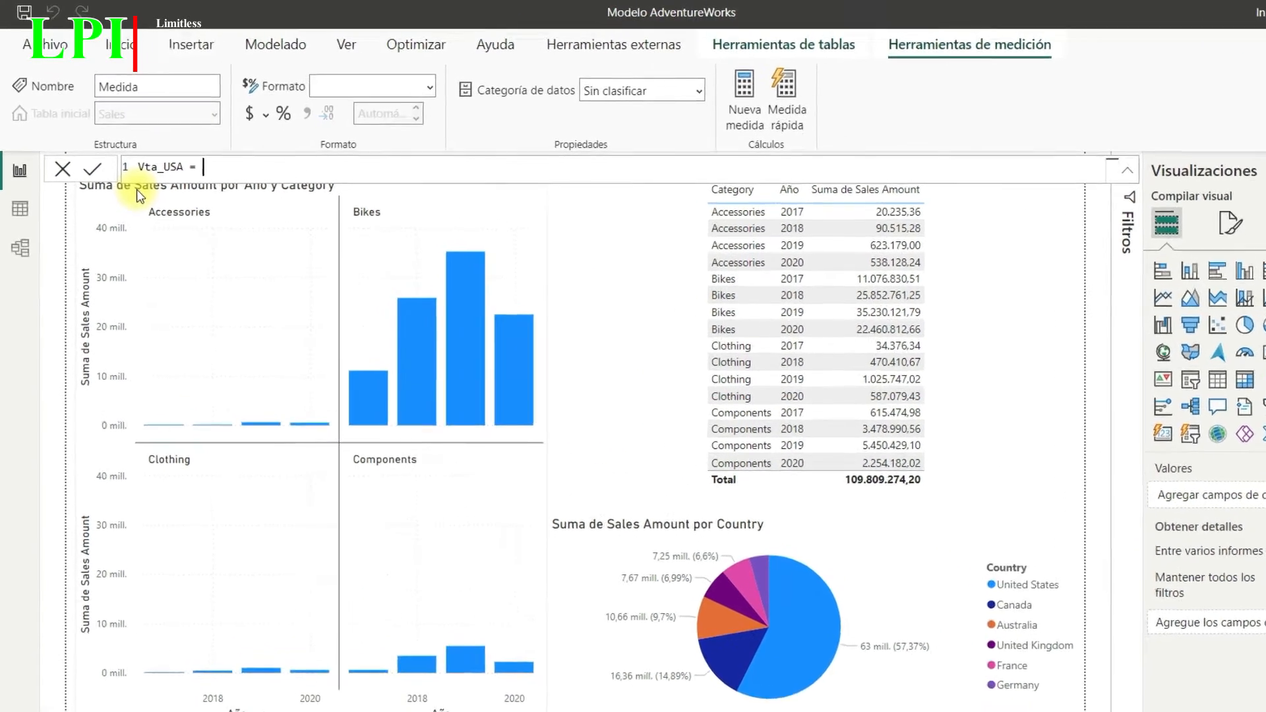
{"action": "type", "text": "S"}
{"action": "type", "text": "UM"}
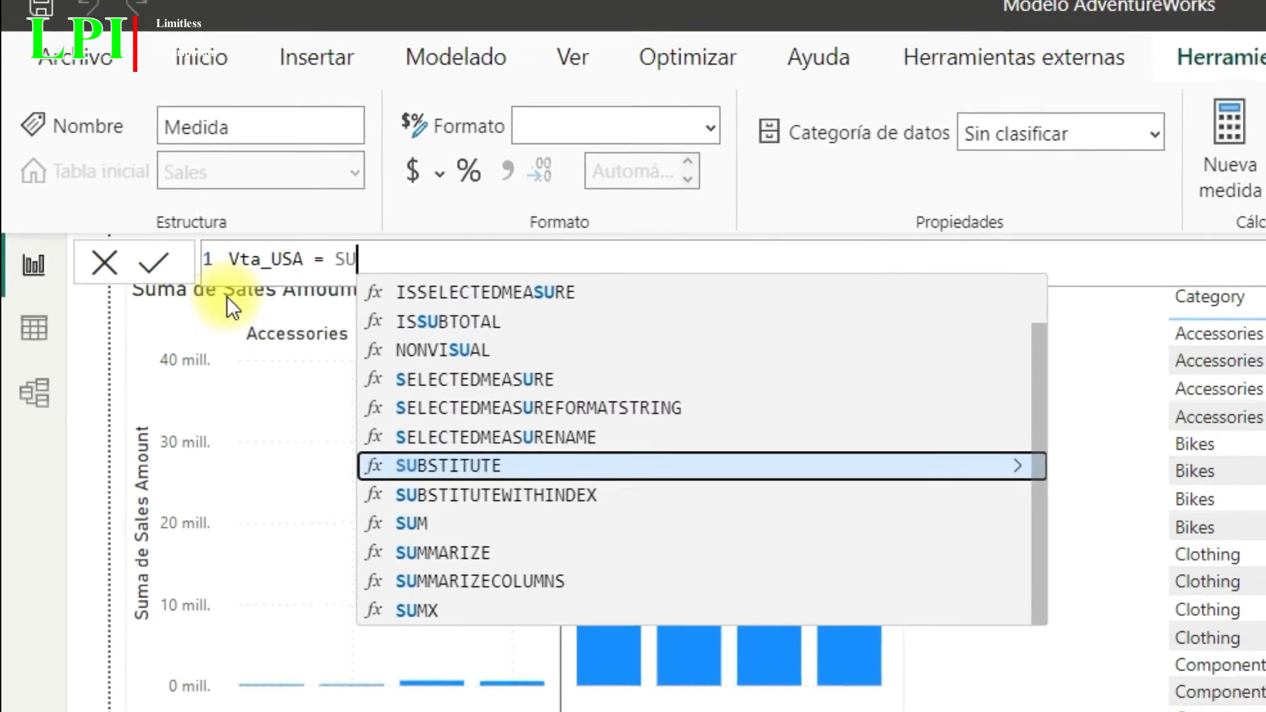
{"action": "type", "text": "X"}
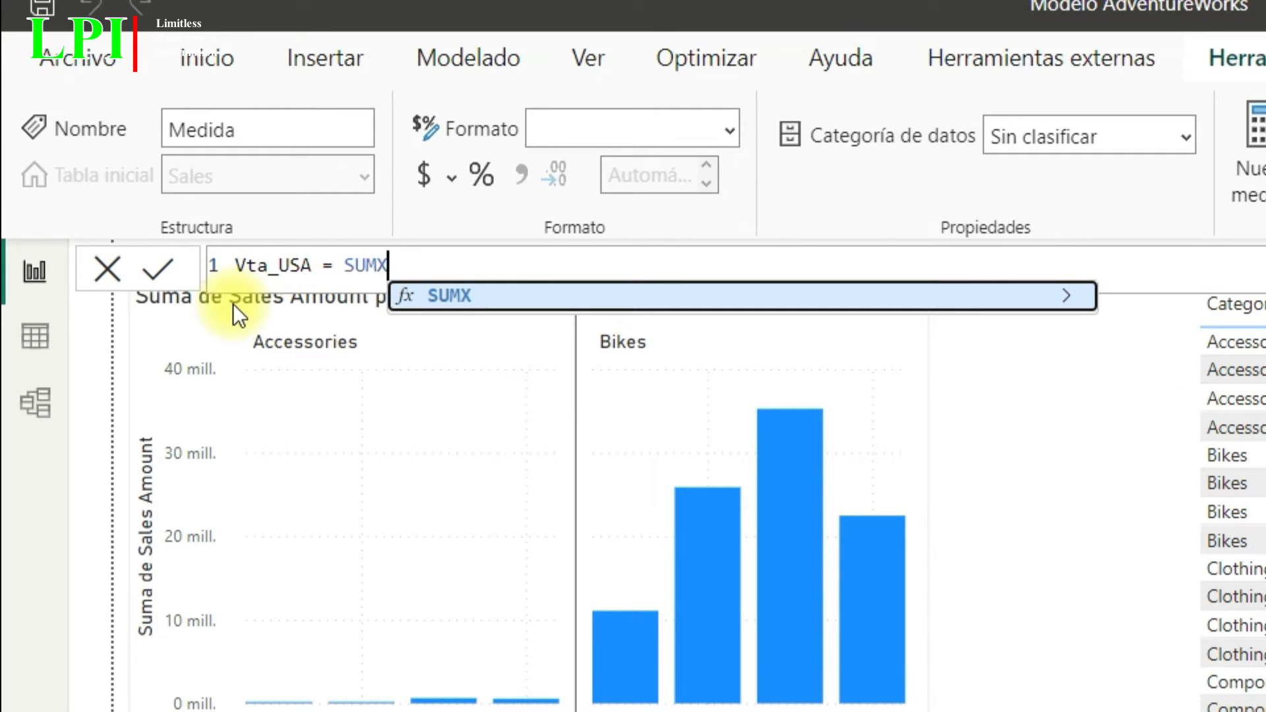
{"action": "type", "text": "("}
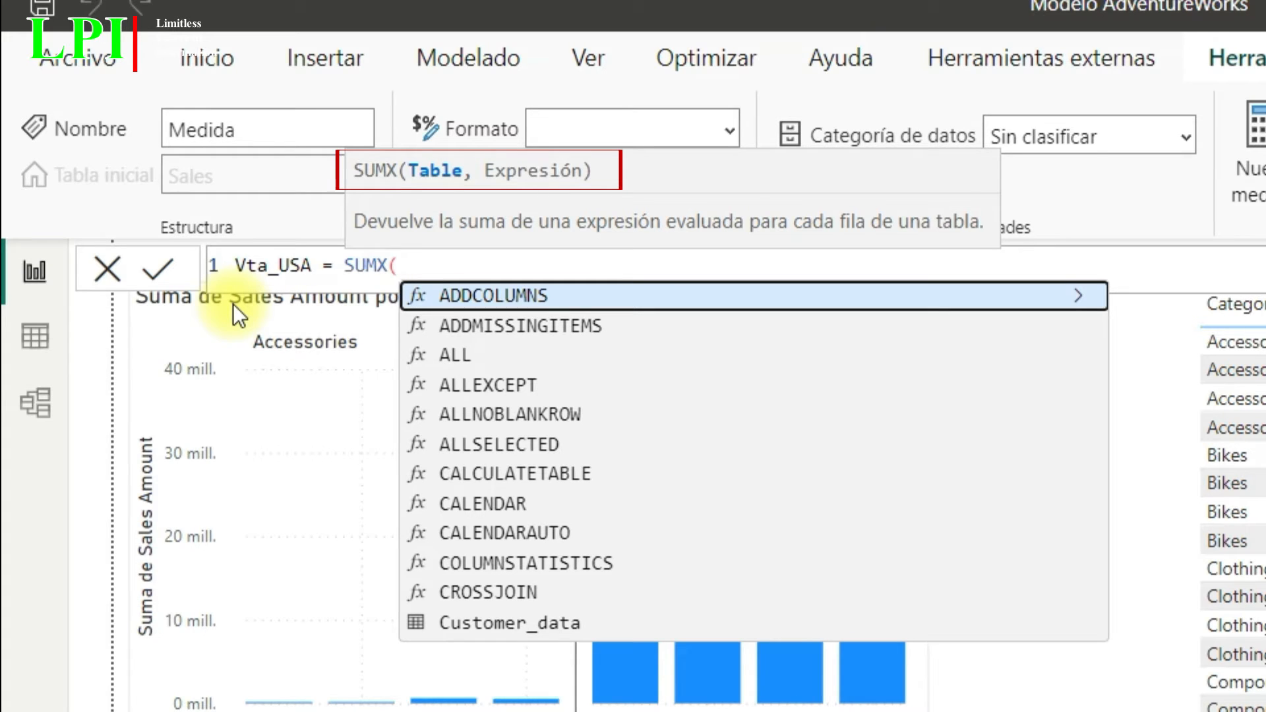
Nest FILTER over the Sales table as the first SUMX argument and start its condition with RELATED.
{"action": "type", "text": "FILTER("}
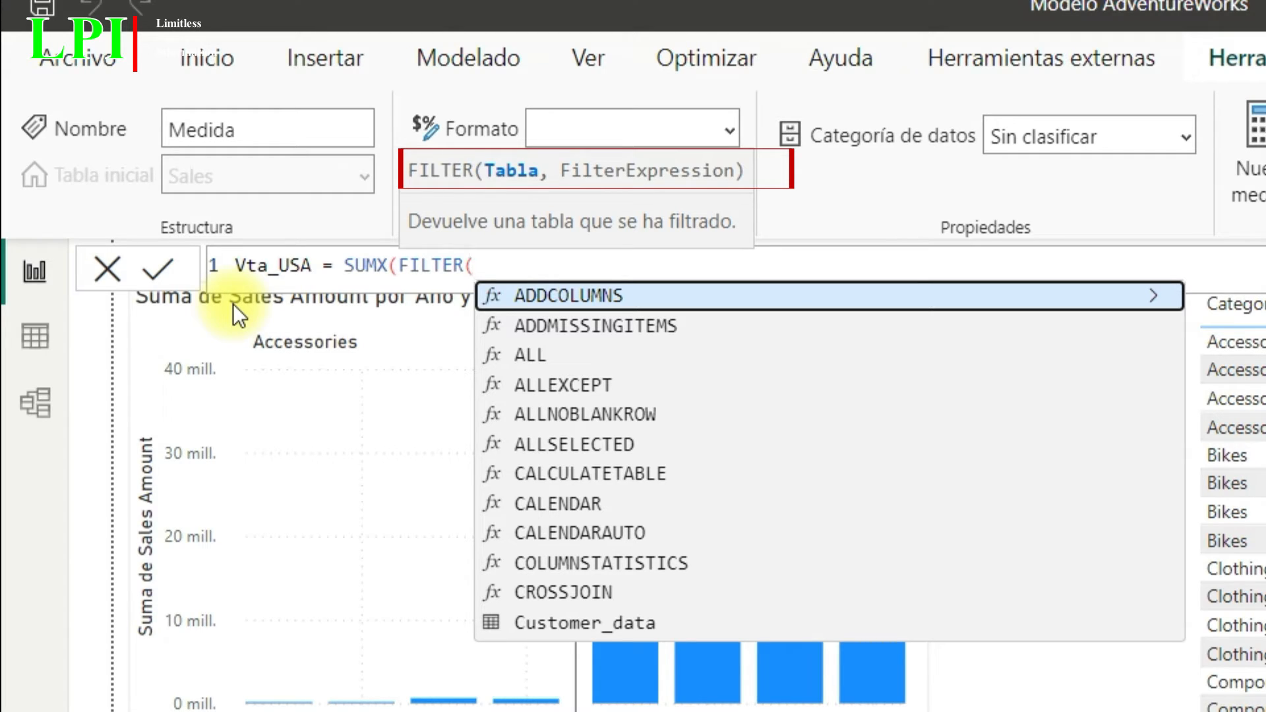
{"action": "type", "text": "Sales"}
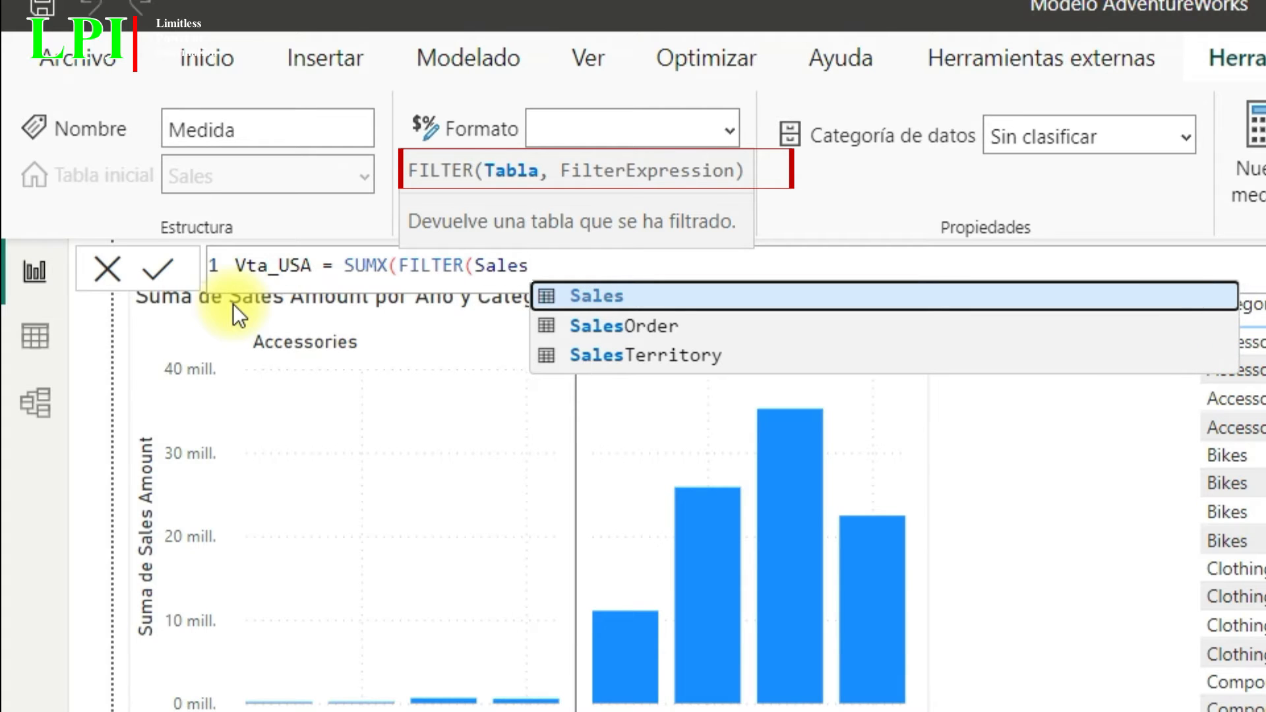
{"action": "type", "text": ","}
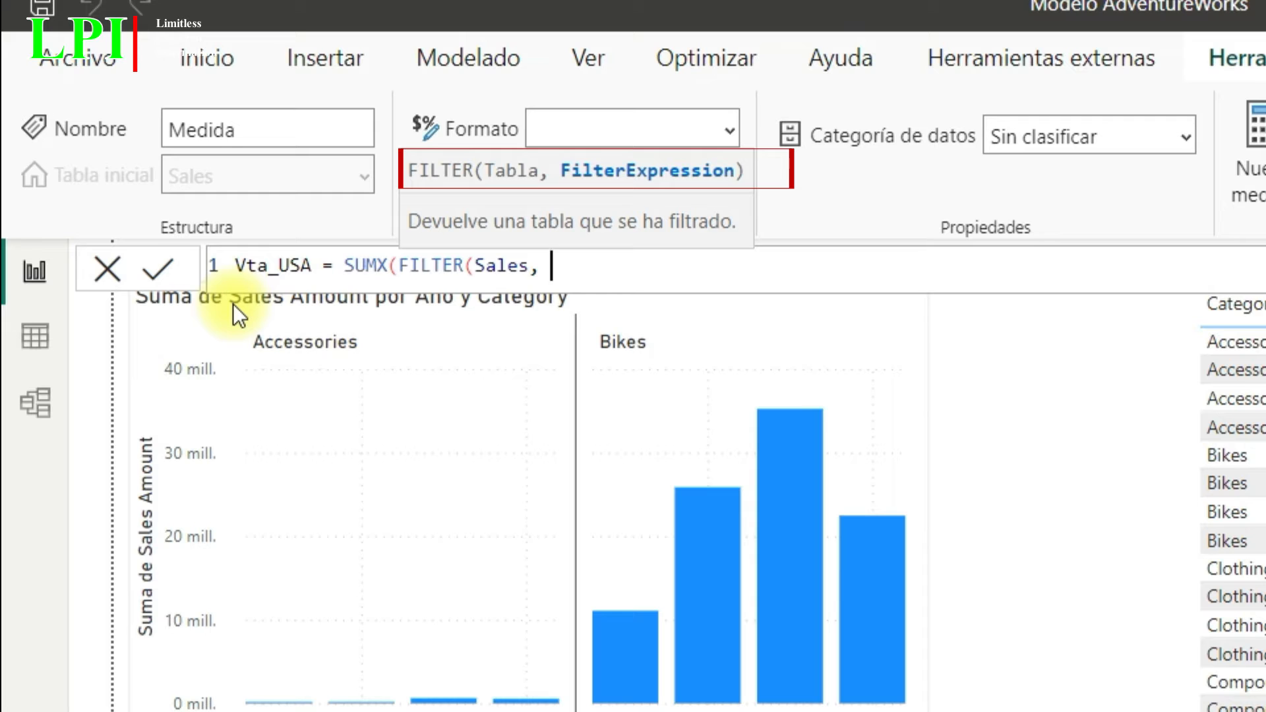
{"action": "type", "text": " C"}
{"action": "key", "text": "BackSpace"}
{"action": "type", "text": "Relate"}
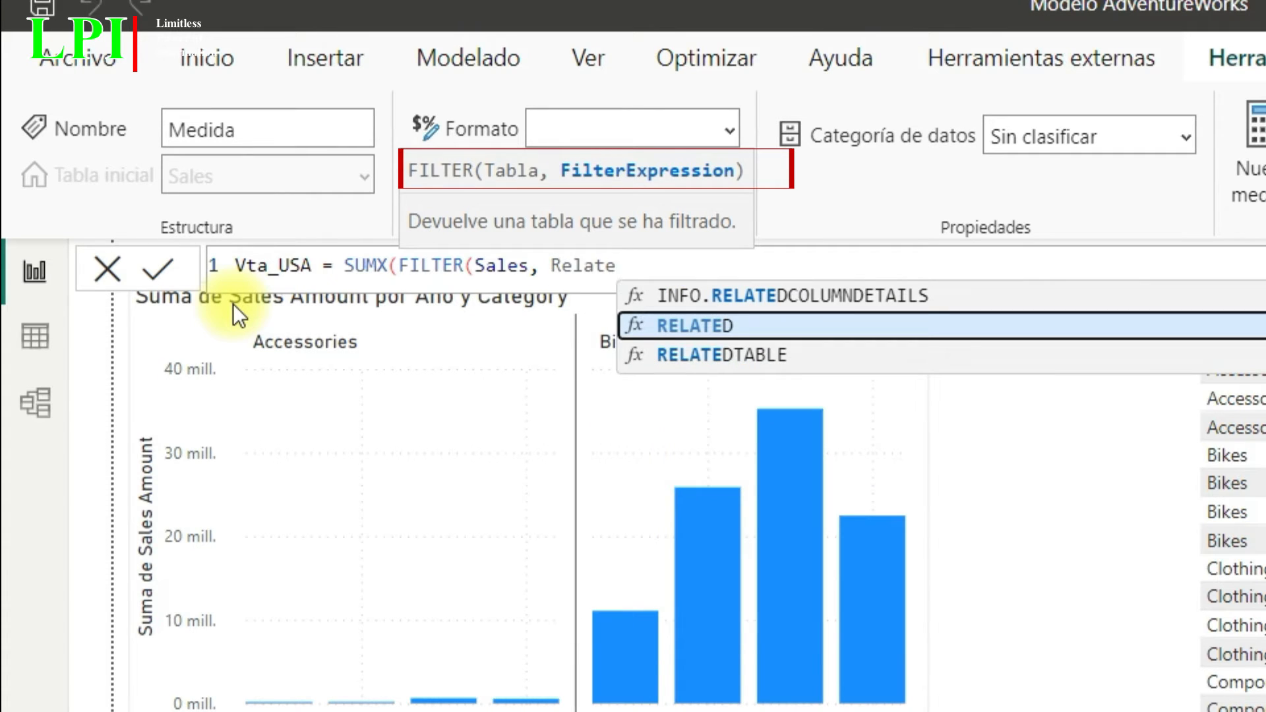
{"action": "key", "text": "Tab"}
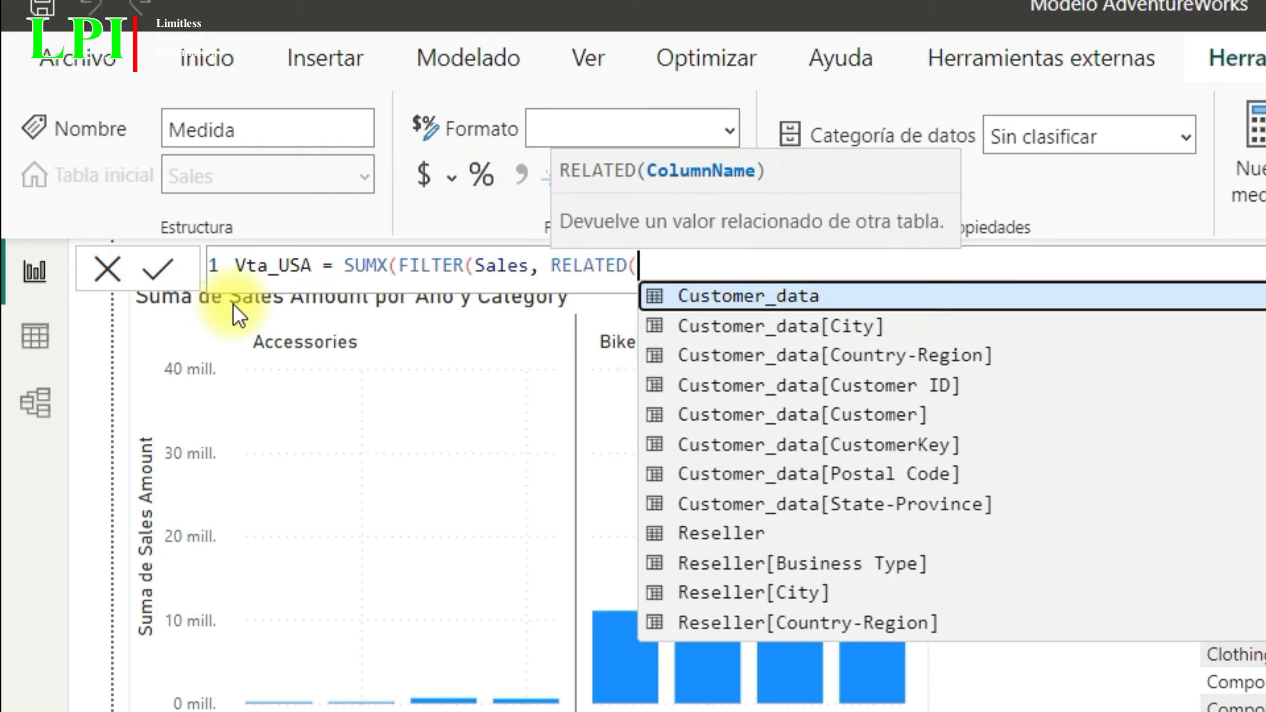
Complete the filter condition as RELATED(SalesTerritory[Country])="United States" and close the FILTER function.
{"action": "type", "text": "Country"}
{"action": "key", "text": "Down"}
{"action": "key", "text": "Down"}
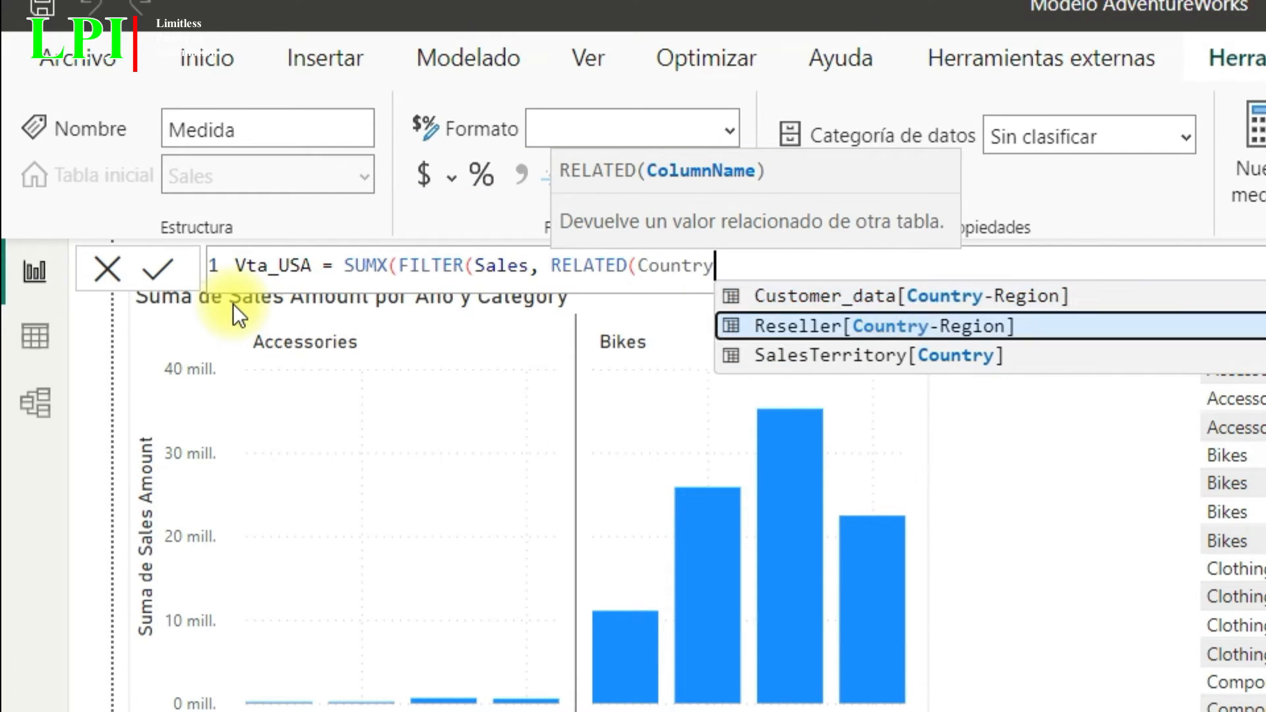
{"action": "key", "text": "Tab"}
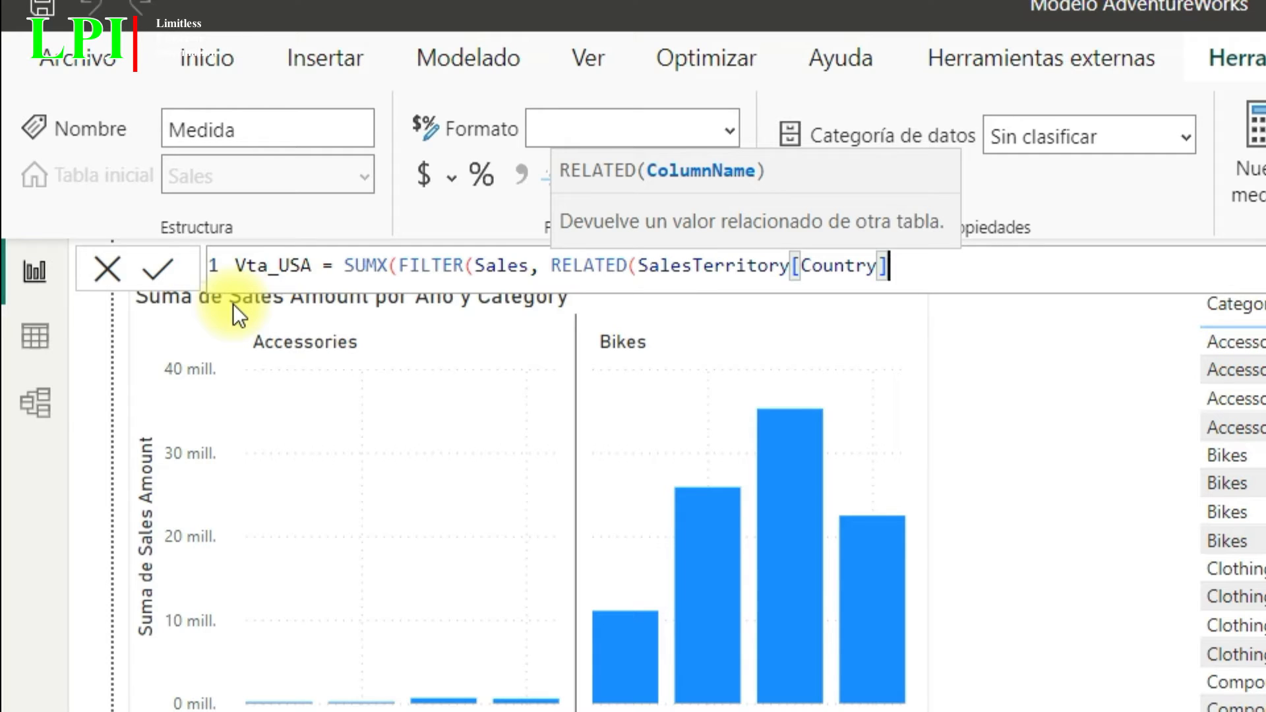
{"action": "type", "text": ")="}
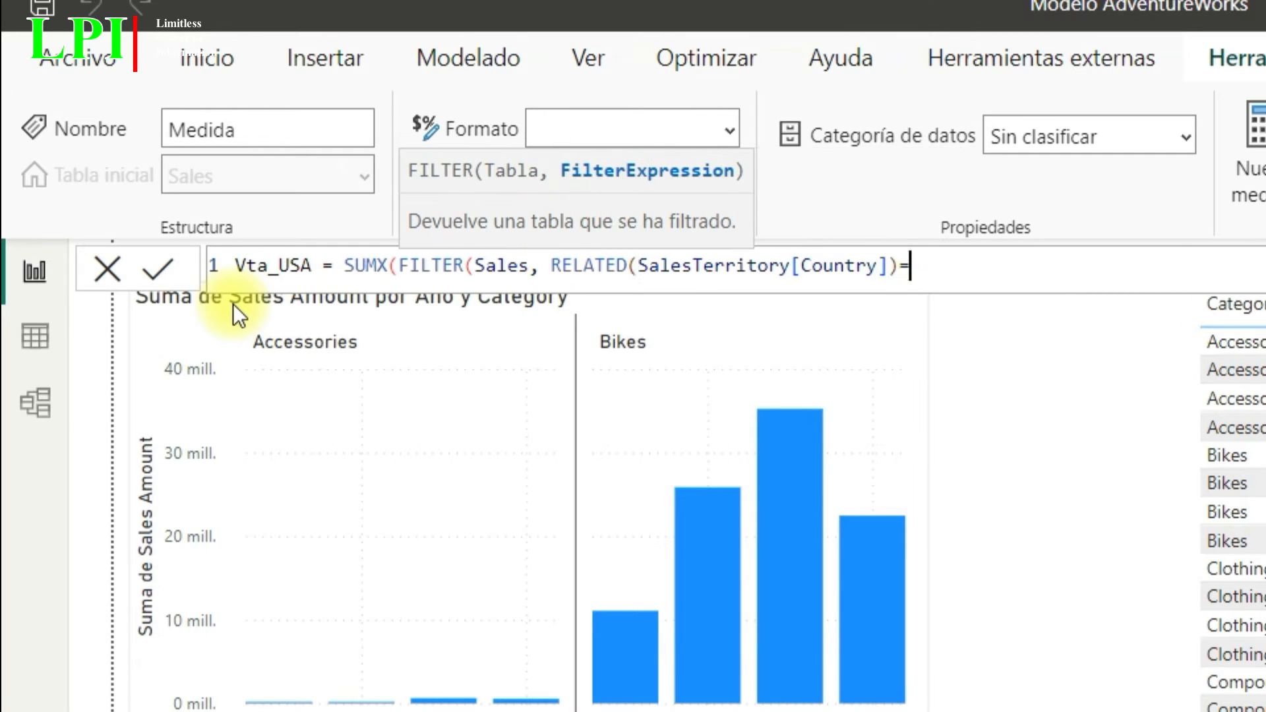
{"action": "type", "text": "\"United"}
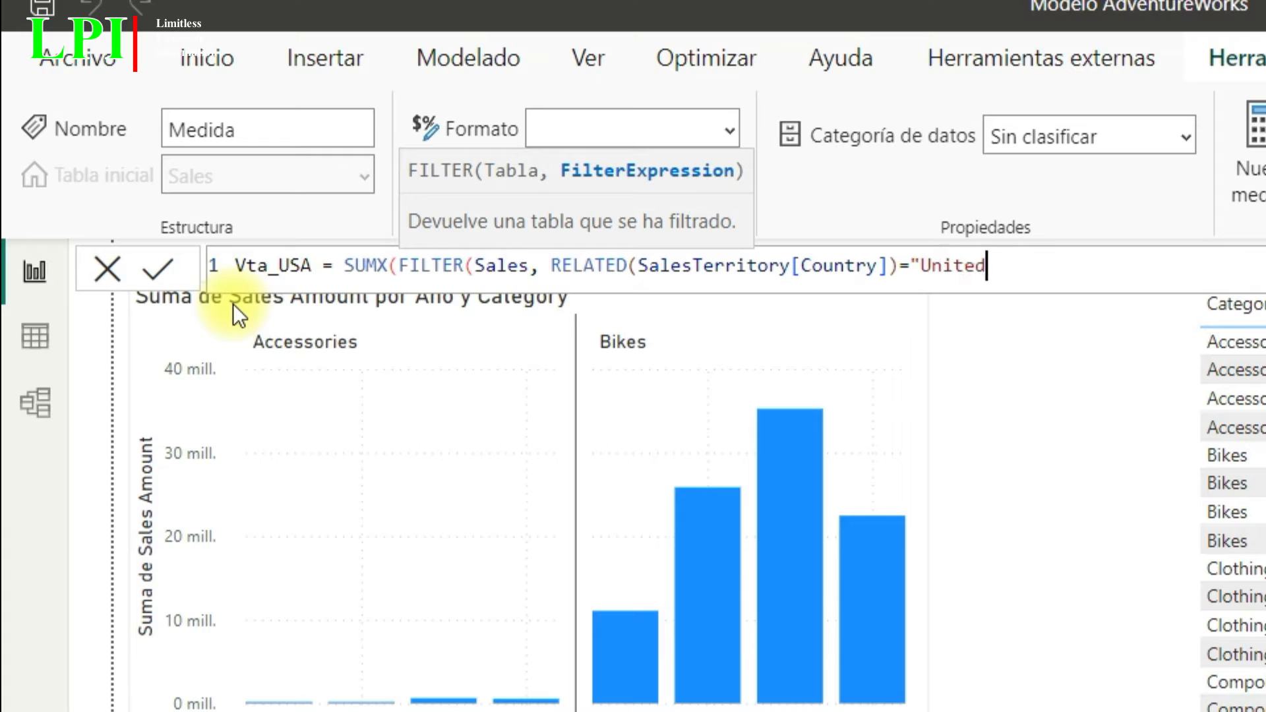
{"action": "type", "text": " States\")"}
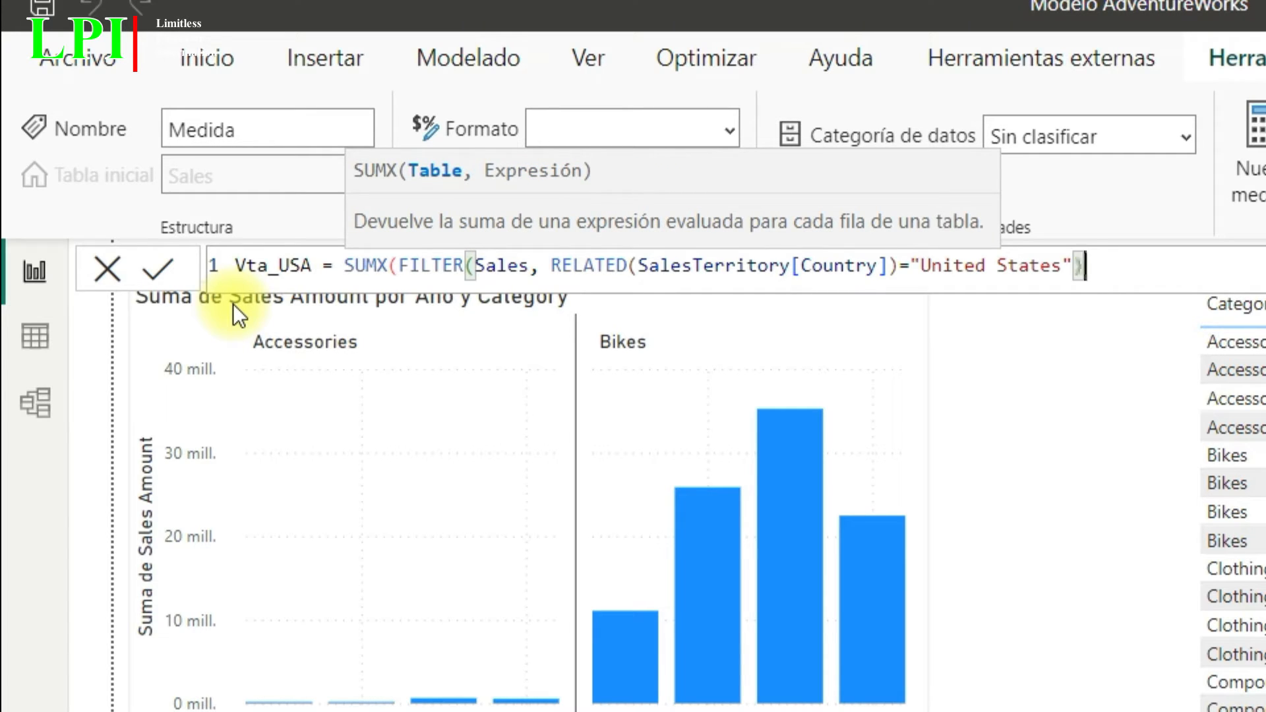
Highlight the entire FILTER expression in the Vta_USA formula to examine it as the table argument of SUMX.
{"action": "key", "text": "shift+Left"}
{"action": "key", "text": "shift+Left"}
{"action": "key", "text": "shift+Left"}
{"action": "key", "text": "shift+Left"}
{"action": "key", "text": "shift+Left"}
{"action": "key", "text": "shift+Left"}
{"action": "key", "text": "shift+Left"}
{"action": "key", "text": "shift+Left"}
{"action": "key", "text": "shift+Left"}
{"action": "key", "text": "shift+Left"}
{"action": "key", "text": "shift+Left"}
{"action": "key", "text": "shift+Left"}
{"action": "key", "text": "shift+Left"}
{"action": "key", "text": "shift+Left"}
{"action": "key", "text": "shift+Left"}
{"action": "key", "text": "shift+Left"}
{"action": "key", "text": "shift+Left"}
{"action": "key", "text": "shift+Left"}
{"action": "key", "text": "shift+Left"}
{"action": "key", "text": "shift+Left"}
{"action": "key", "text": "shift+Left"}
{"action": "key", "text": "shift+Left"}
{"action": "key", "text": "shift+Left"}
{"action": "key", "text": "shift+Left"}
{"action": "key", "text": "shift+Left"}
{"action": "key", "text": "shift+Left"}
{"action": "key", "text": "shift+Left"}
{"action": "key", "text": "shift+Left"}
{"action": "key", "text": "shift+Left"}
{"action": "key", "text": "shift+Left"}
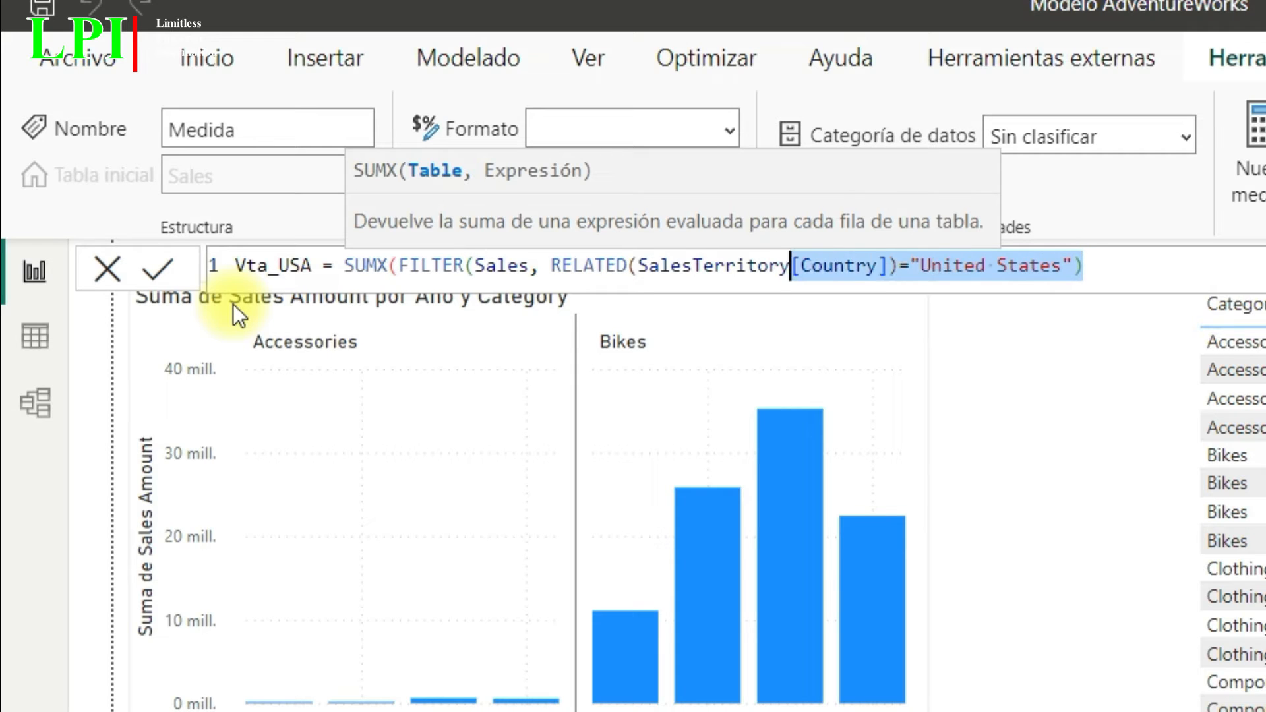
{"action": "key", "text": "shift+Left"}
{"action": "key", "text": "shift+Left"}
{"action": "key", "text": "shift+Left"}
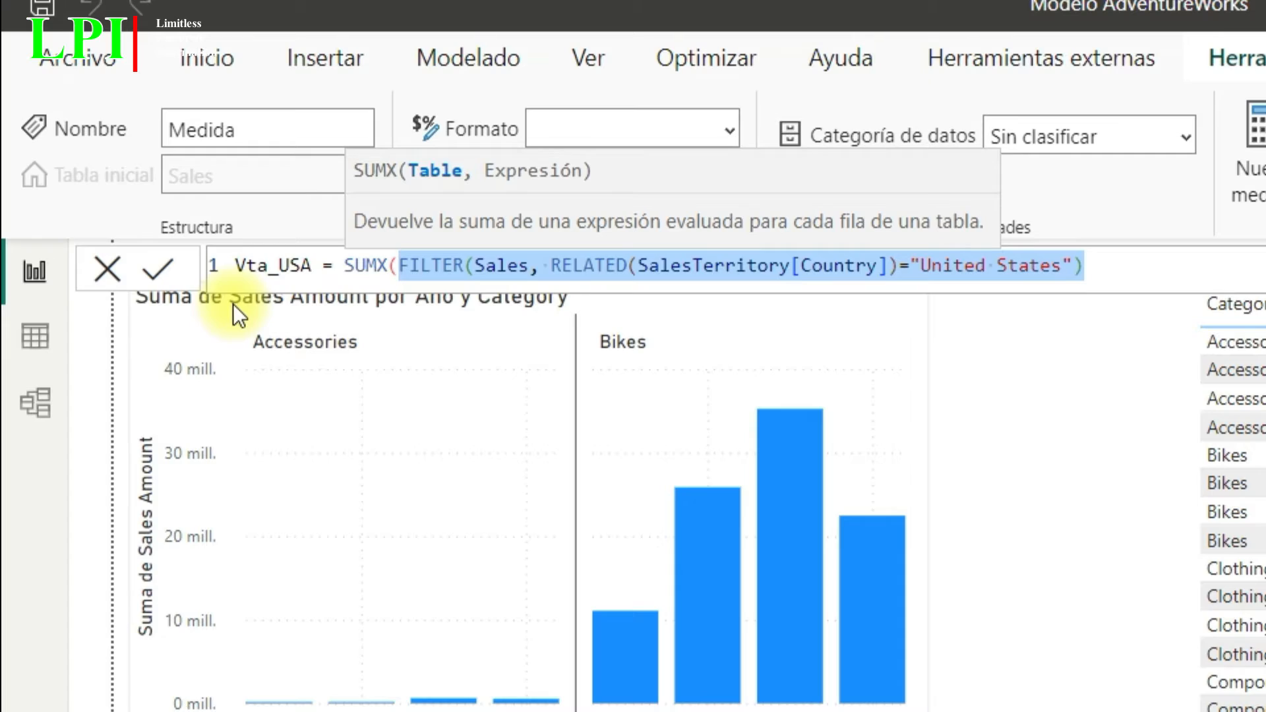
Add Sales[Sales Amount] as the SUMX expression after the FILTER argument, close the formula and commit the Vta_USA measure.
{"action": "left_click", "coordinate": [1113, 271]}
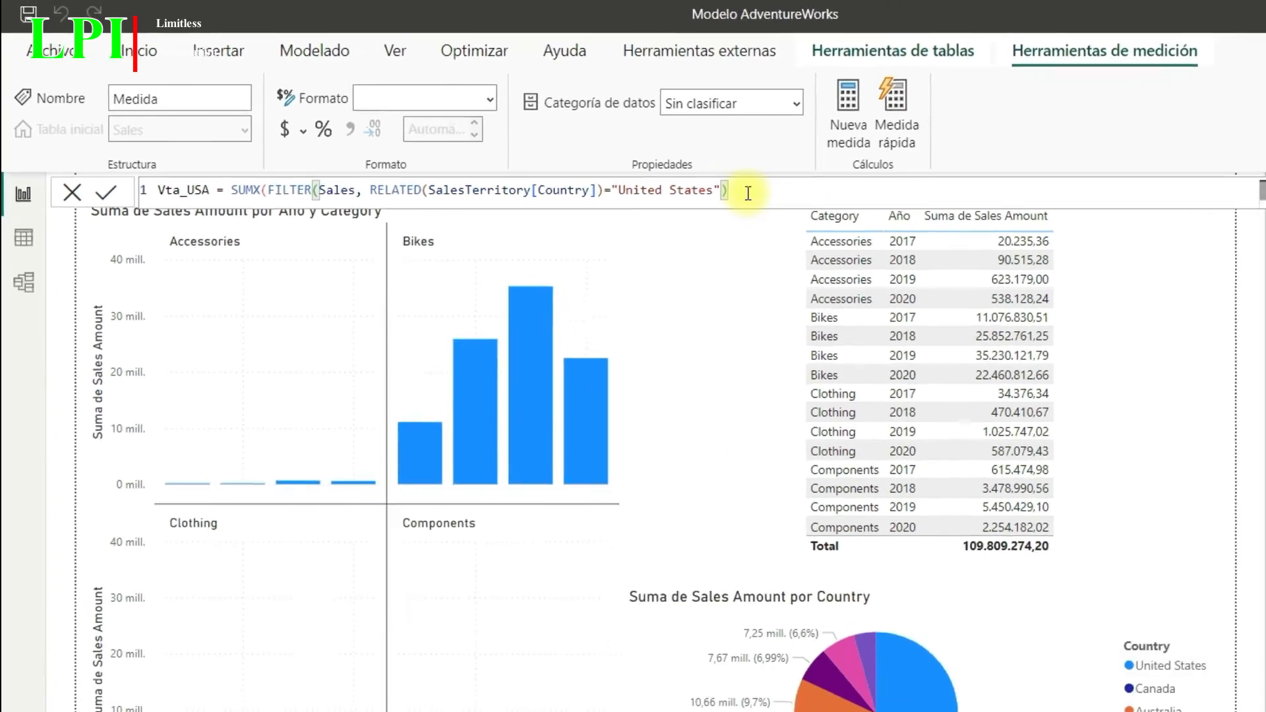
{"action": "type", "text": ", Sales a"}
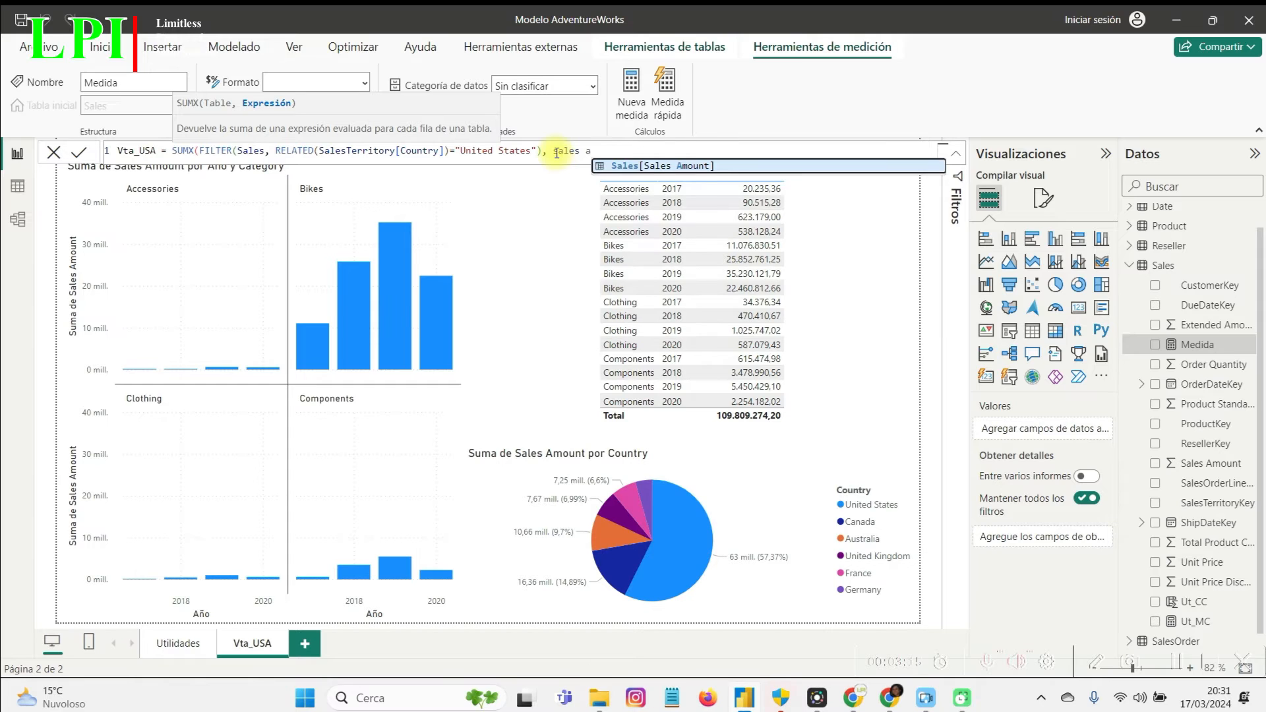
{"action": "key", "text": "Tab"}
{"action": "type", "text": ")"}
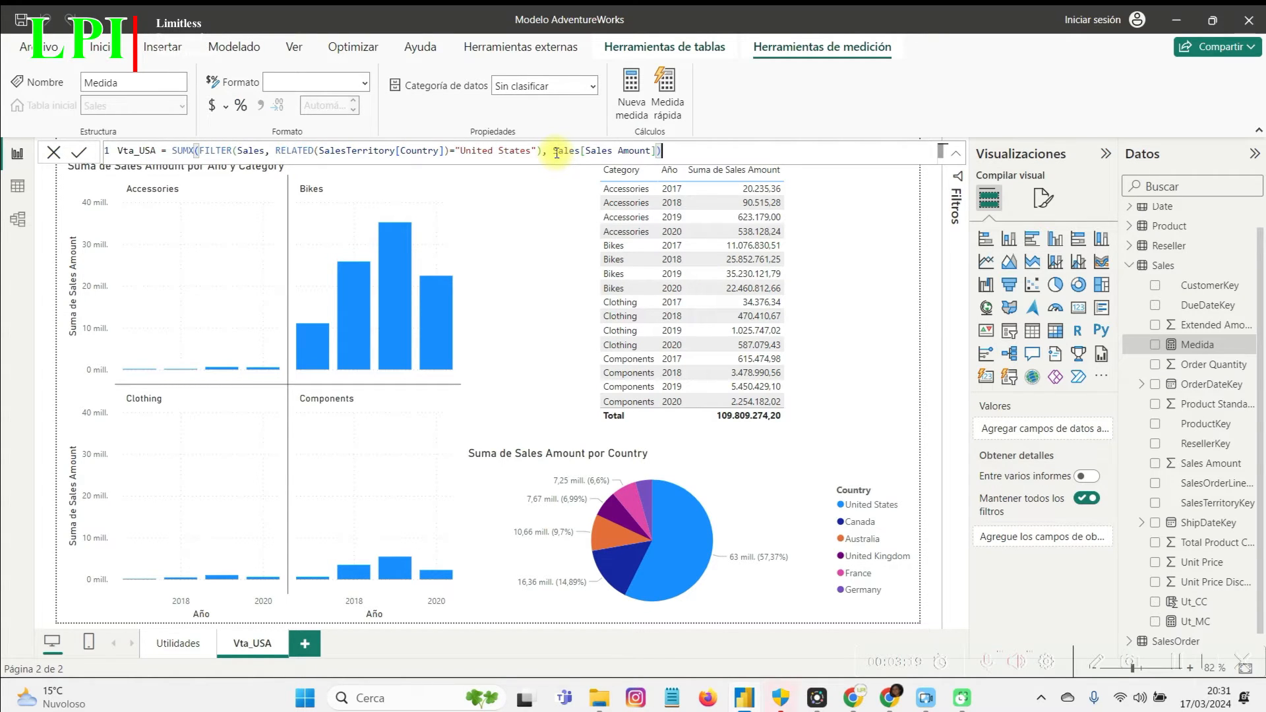
{"action": "key", "text": "Return"}
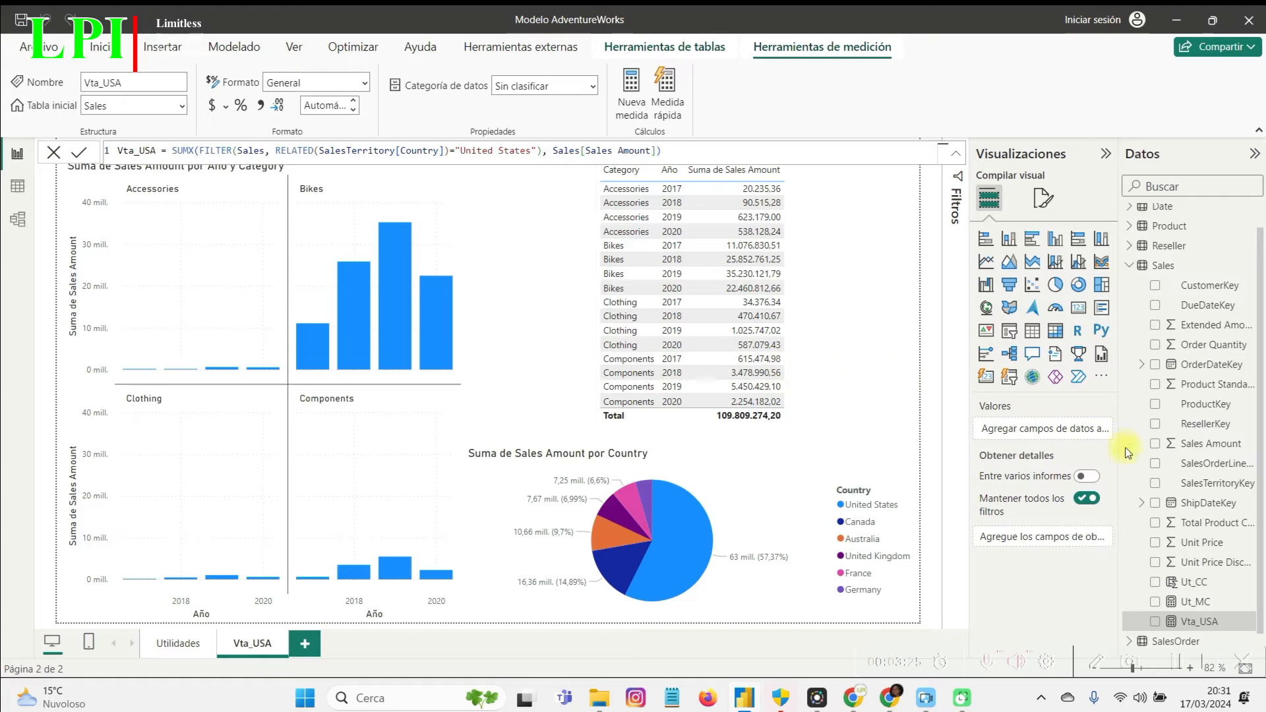
Add the Vta_USA measure to the category and year table and to the column chart by year and category.
{"action": "left_click_drag", "start_coordinate": [1219, 624], "coordinate": [848, 274]}
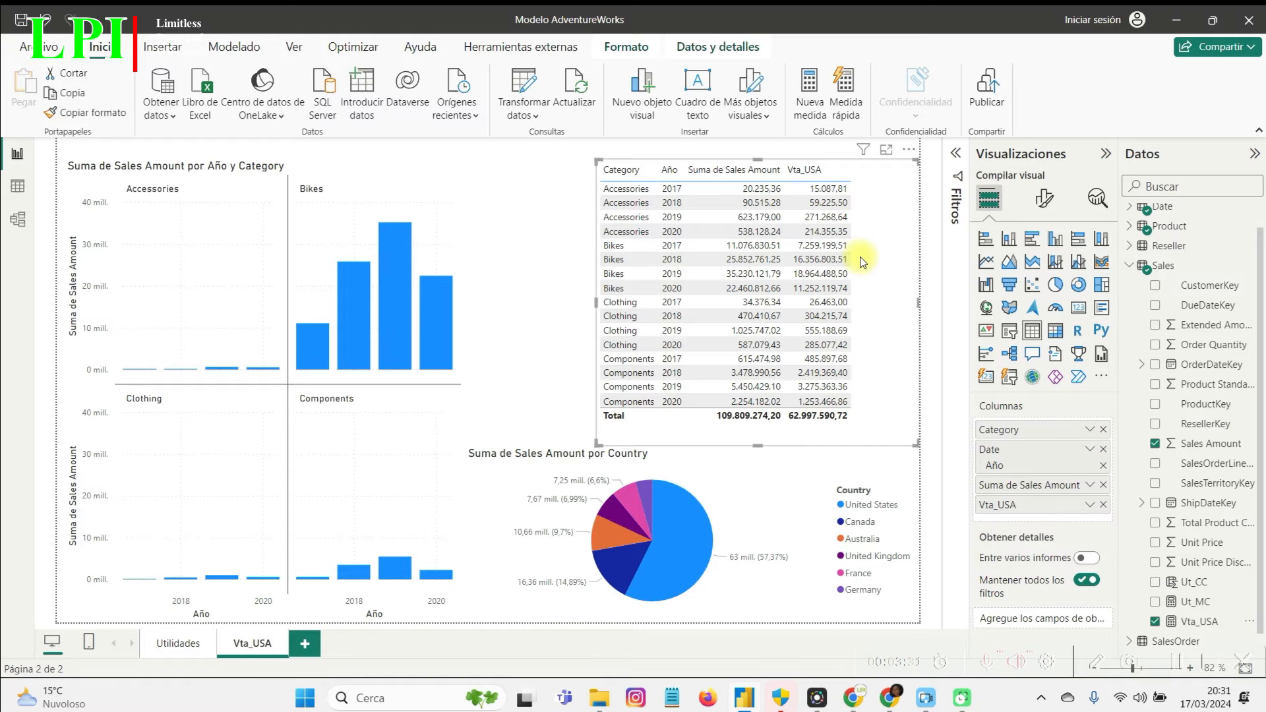
{"action": "left_click_drag", "start_coordinate": [1212, 622], "coordinate": [301, 302]}
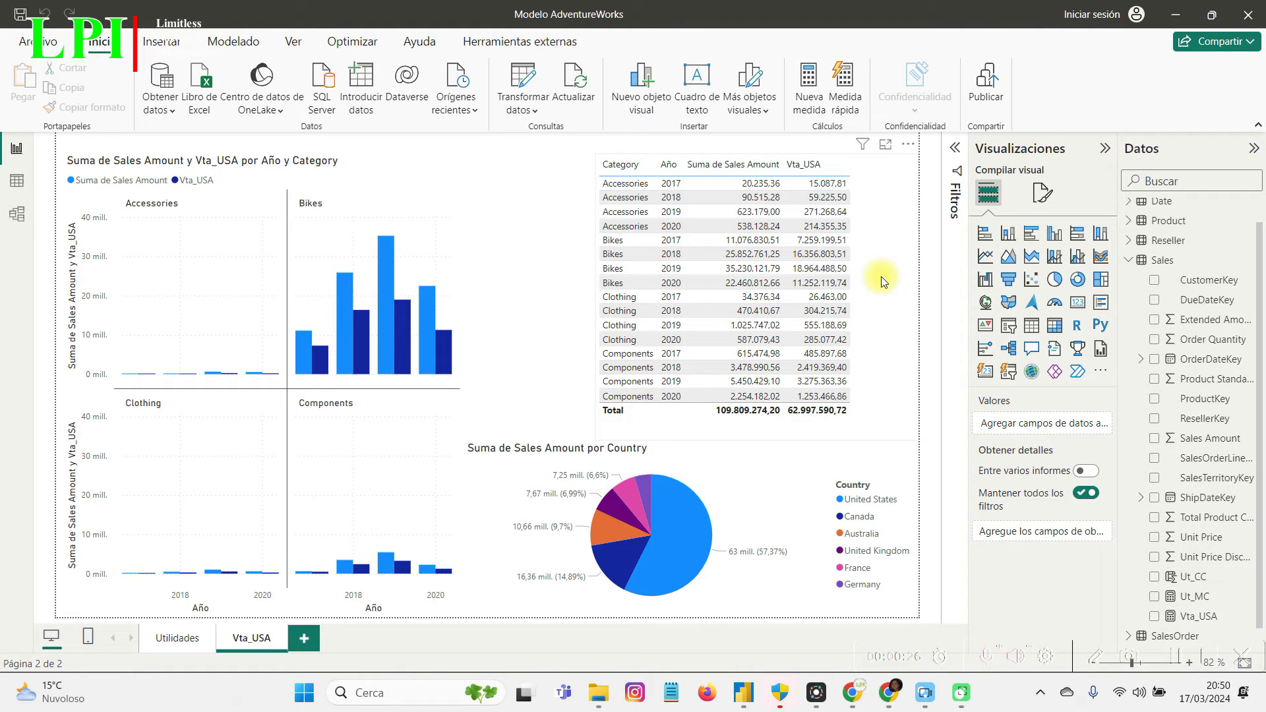
Remove the Vta_USA measure from the category and year table and from the column chart's Y axis.
{"action": "left_click", "coordinate": [885, 331]}
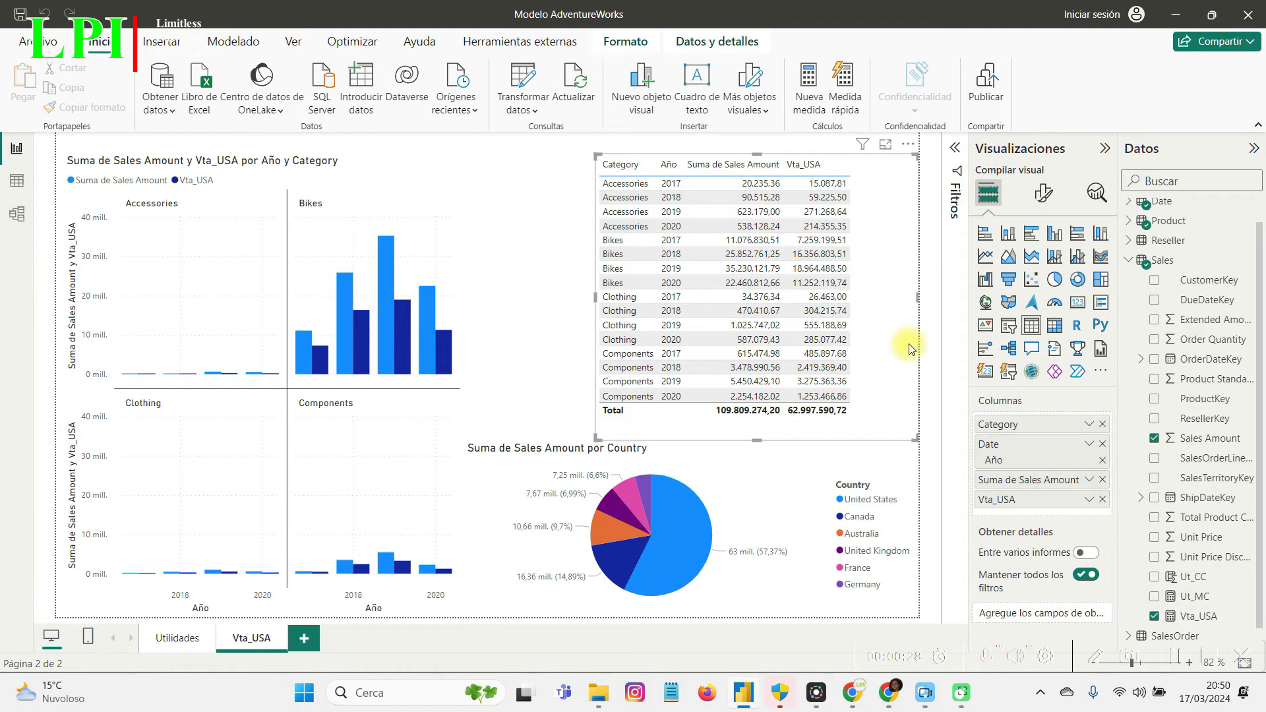
{"action": "left_click", "coordinate": [1102, 499]}
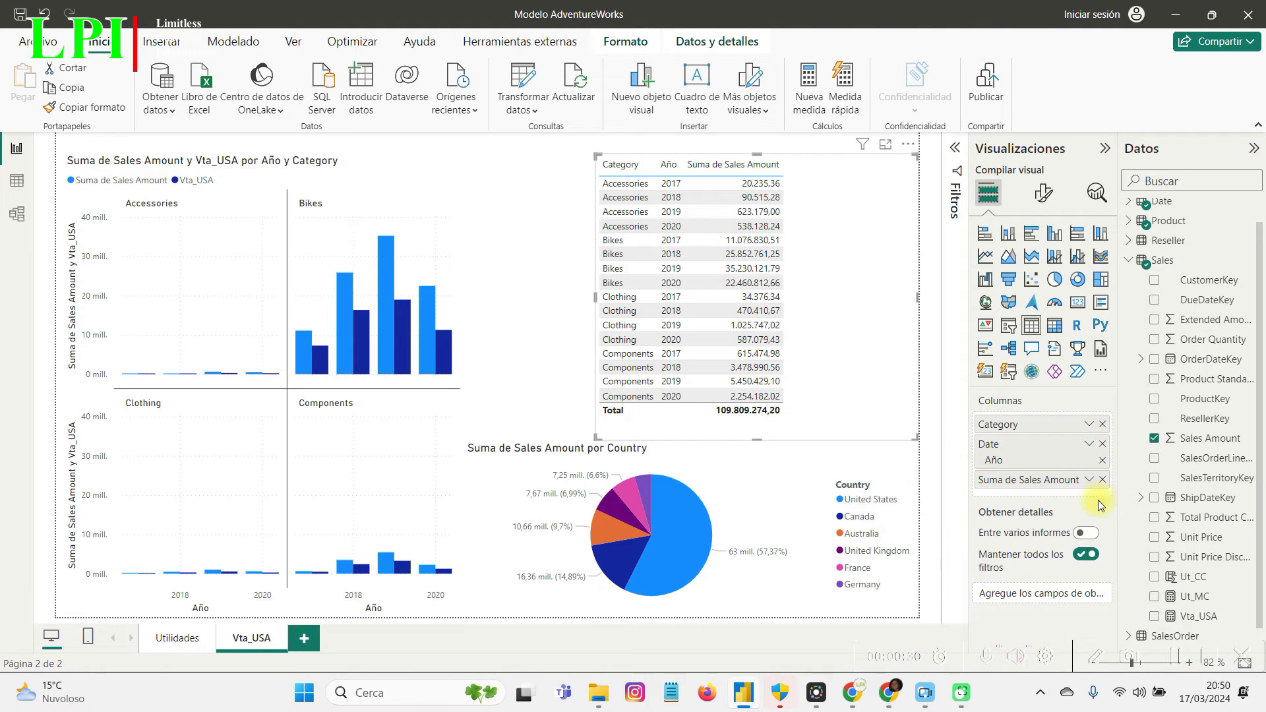
{"action": "left_click", "coordinate": [442, 219]}
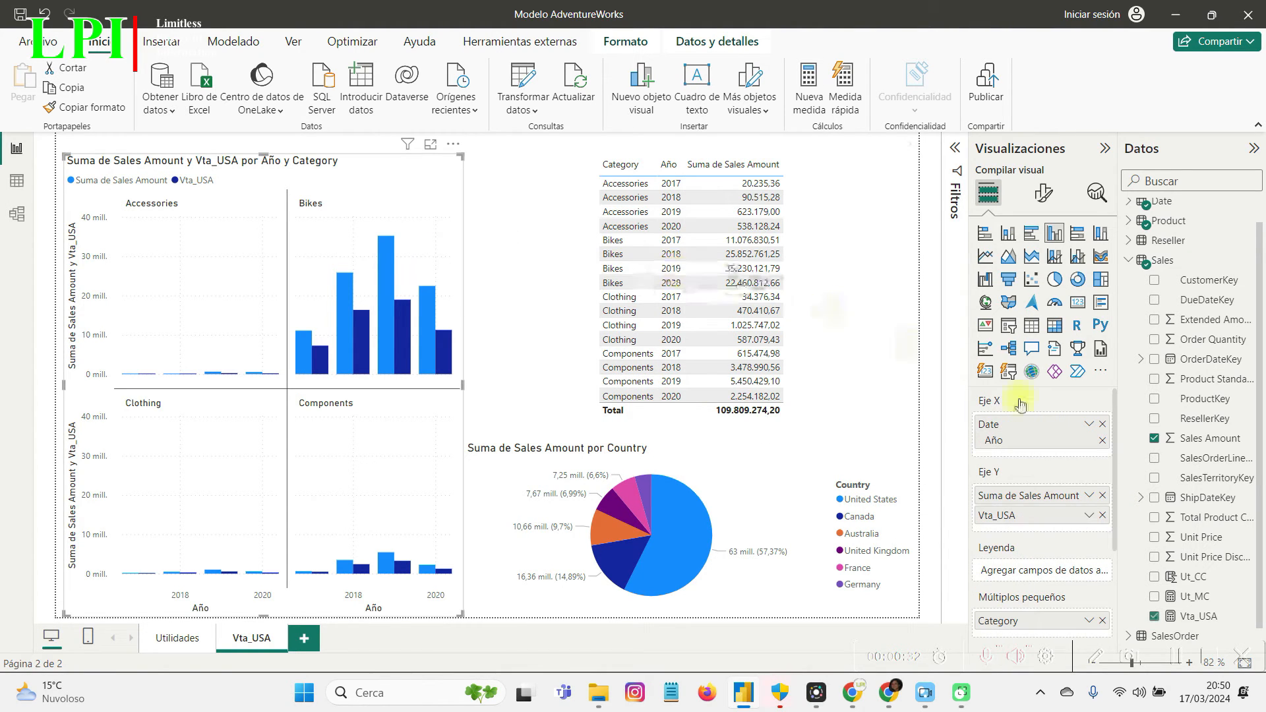
{"action": "left_click", "coordinate": [1103, 516]}
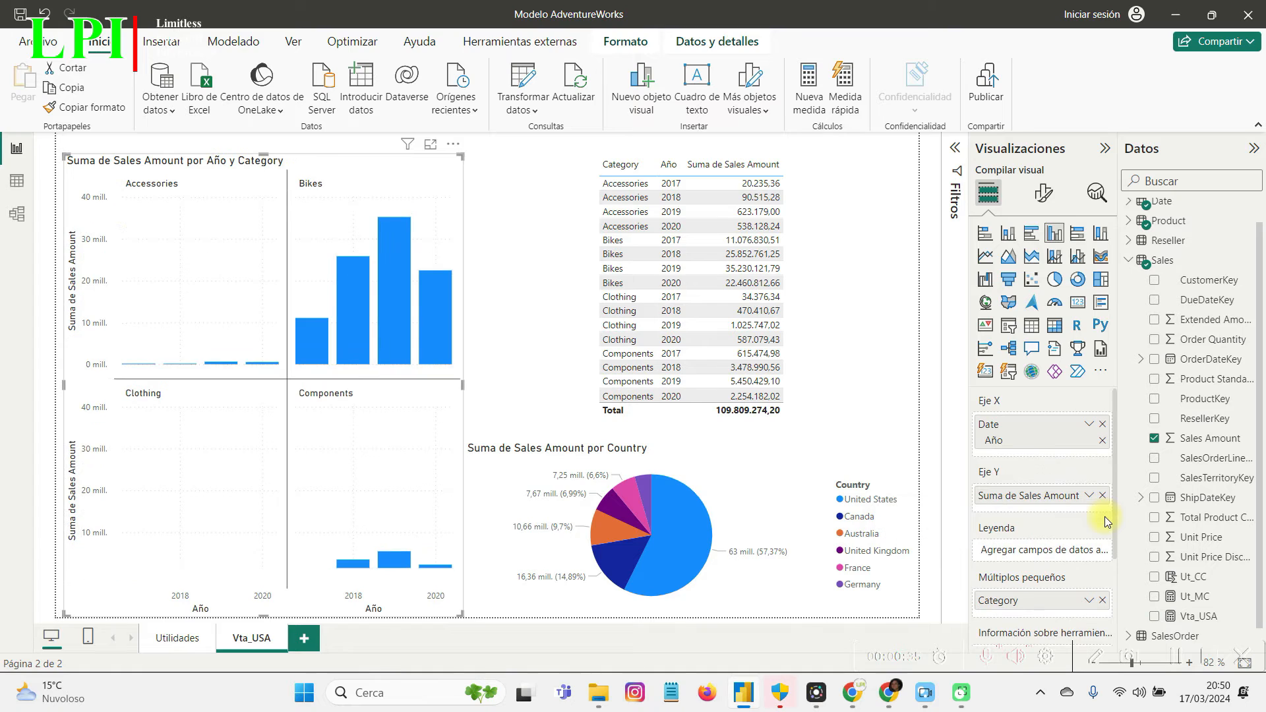
Create a new measure in the Sales table and name it Var_YtoY.
{"action": "left_click", "coordinate": [832, 251]}
{"action": "left_click", "coordinate": [1190, 262]}
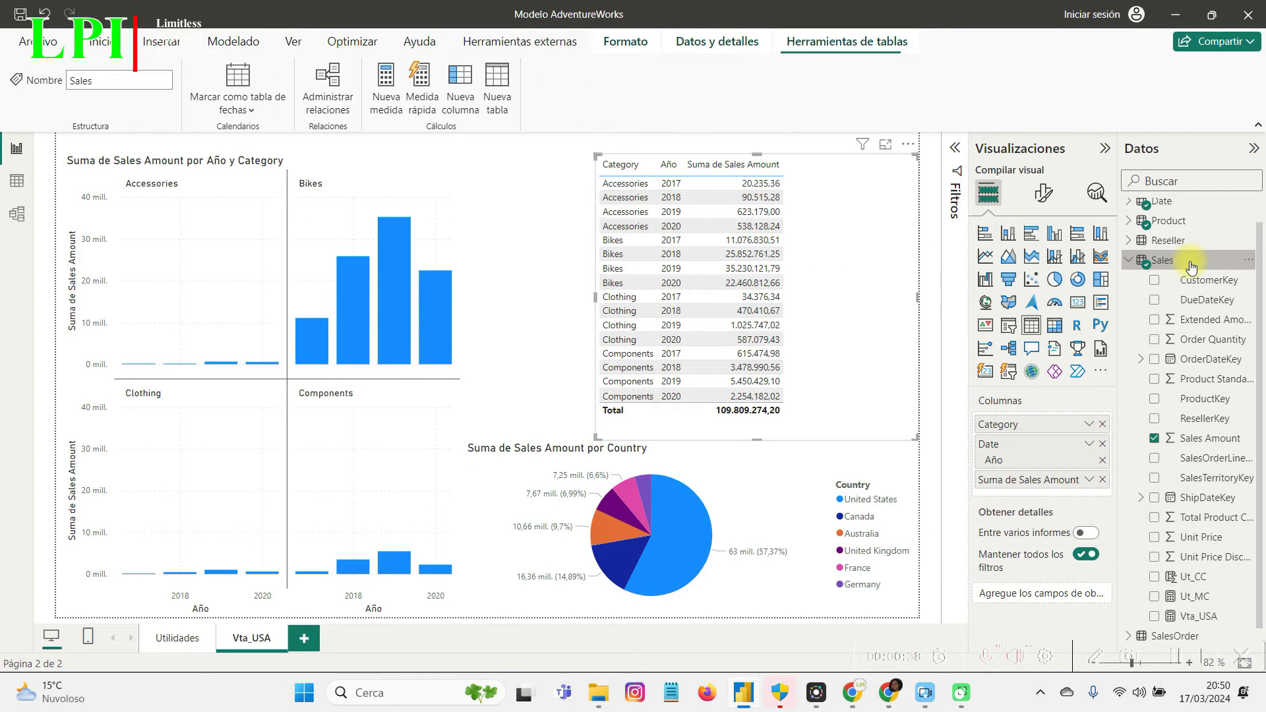
{"action": "left_click", "coordinate": [234, 43]}
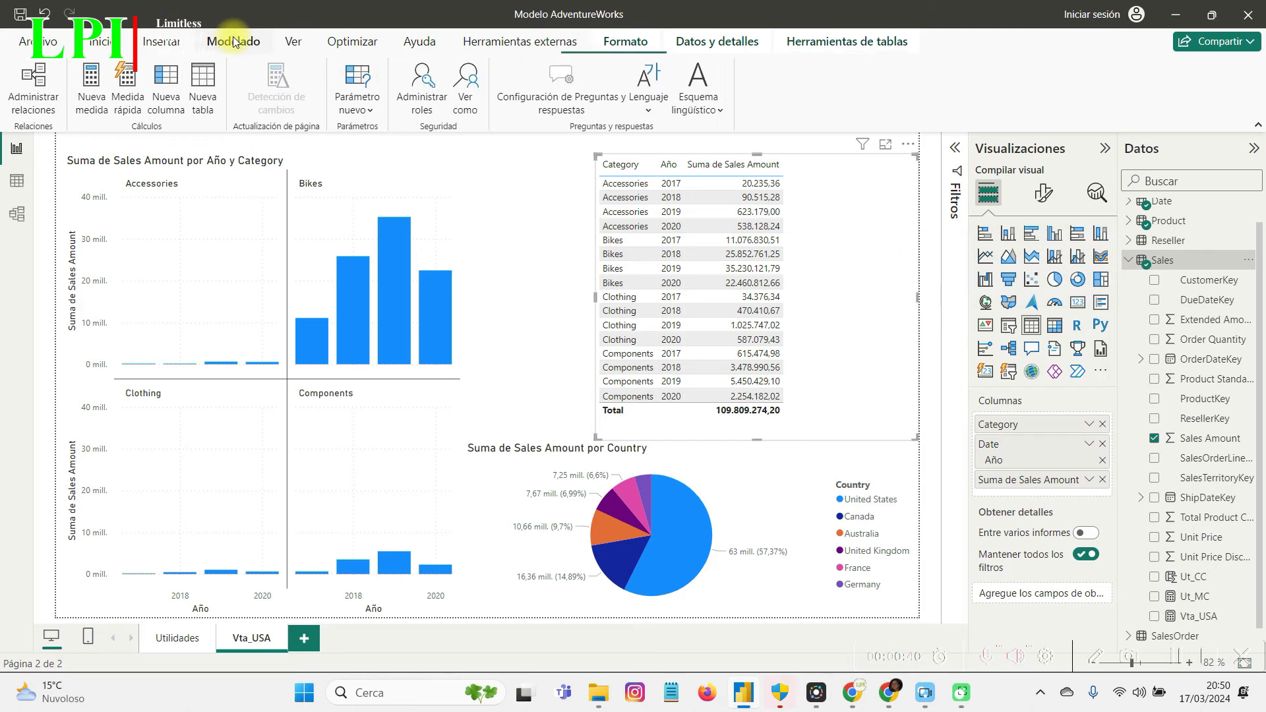
{"action": "left_click", "coordinate": [90, 77]}
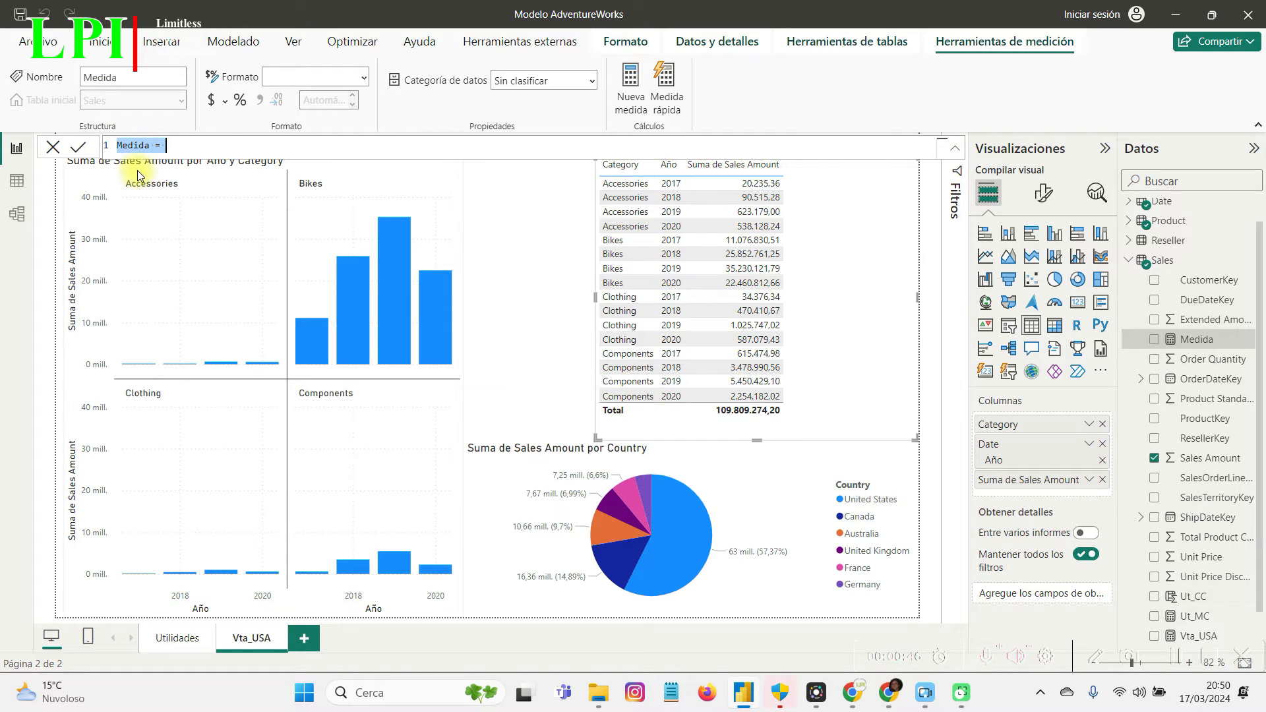
{"action": "type", "text": "Var_Yt"}
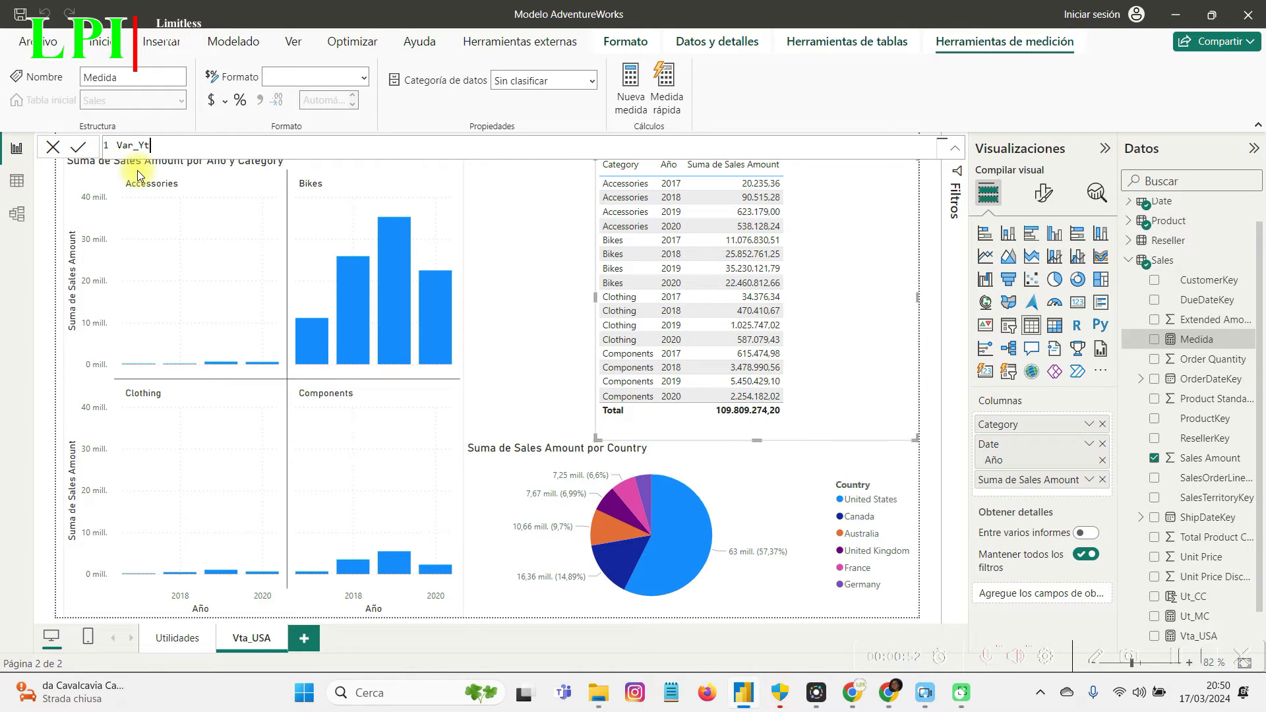
{"action": "type", "text": "oY ="}
Begin the Var_YtoY formula with an IF function whose logical test is ISFILTERED('Date'[Date]).
{"action": "type", "text": "IF"}
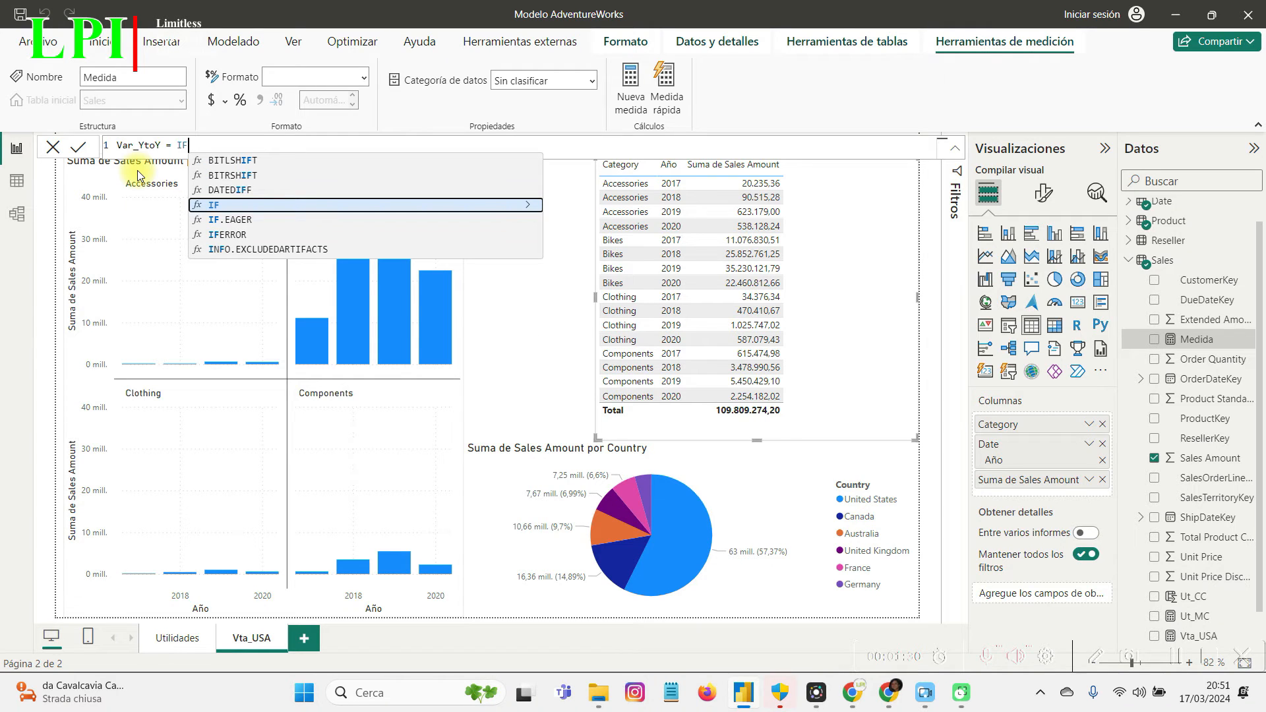
{"action": "type", "text": "("}
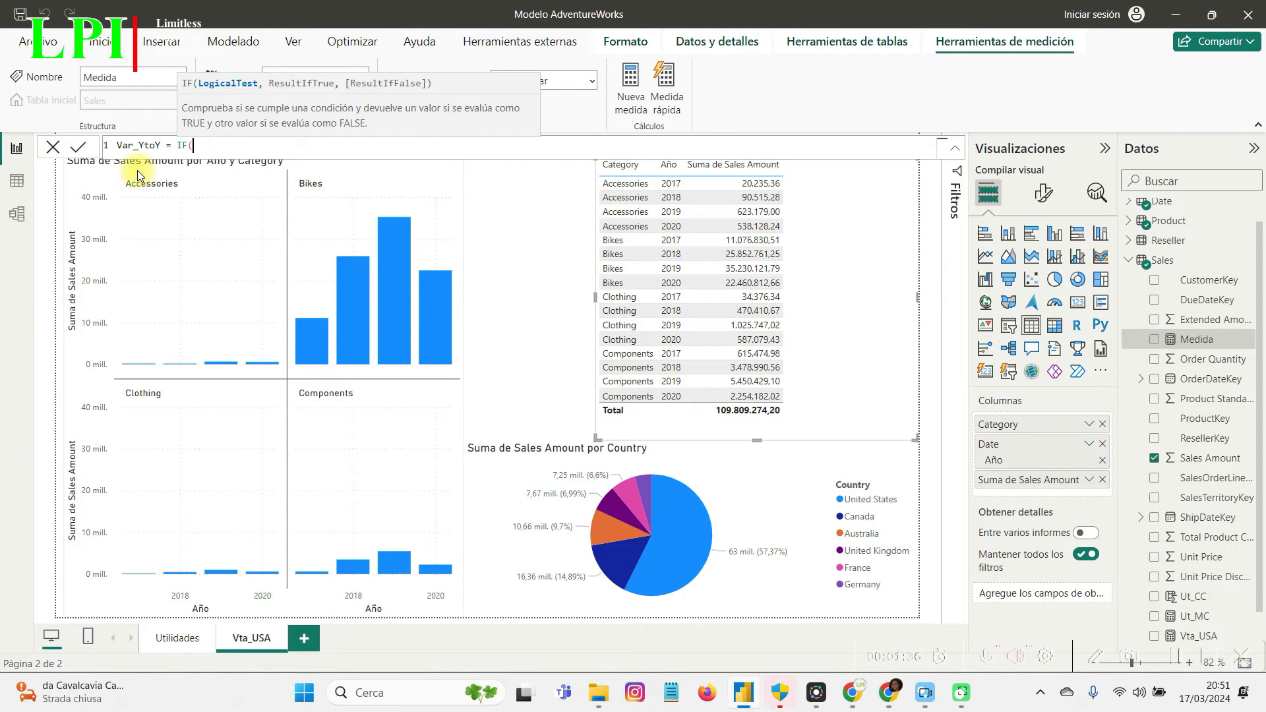
{"action": "type", "text": "ISFIL"}
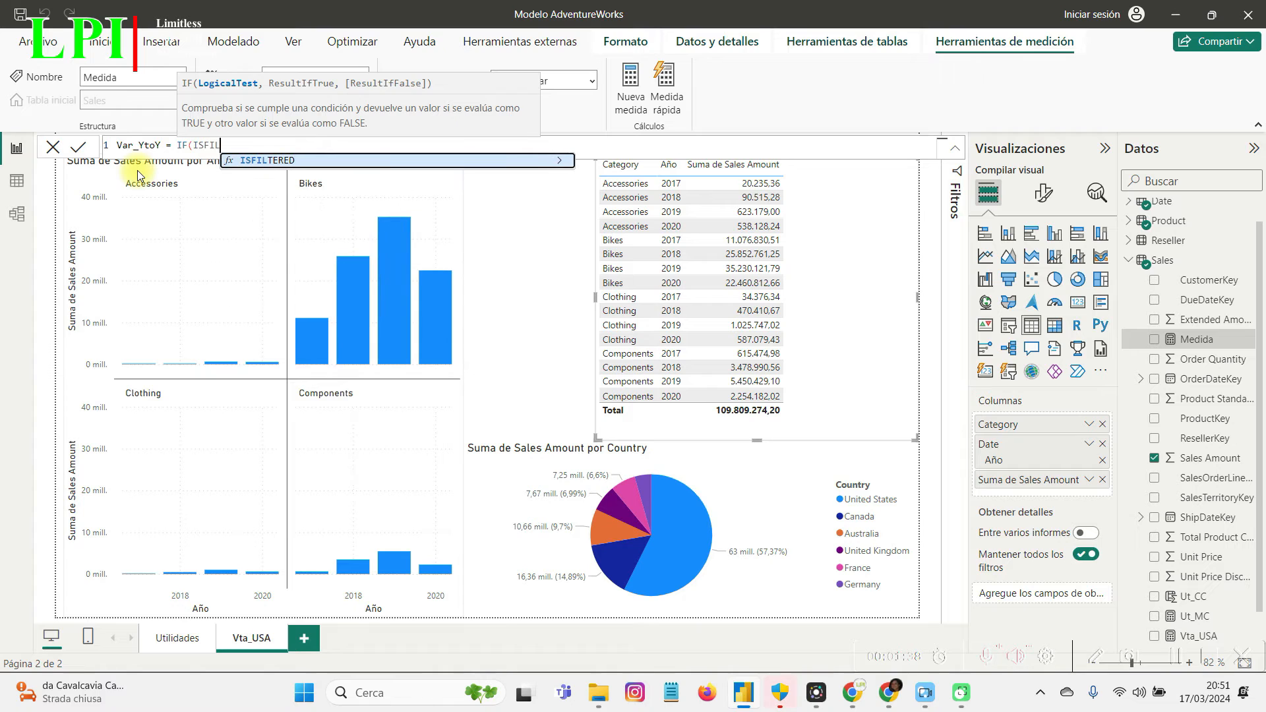
{"action": "key", "text": "Tab"}
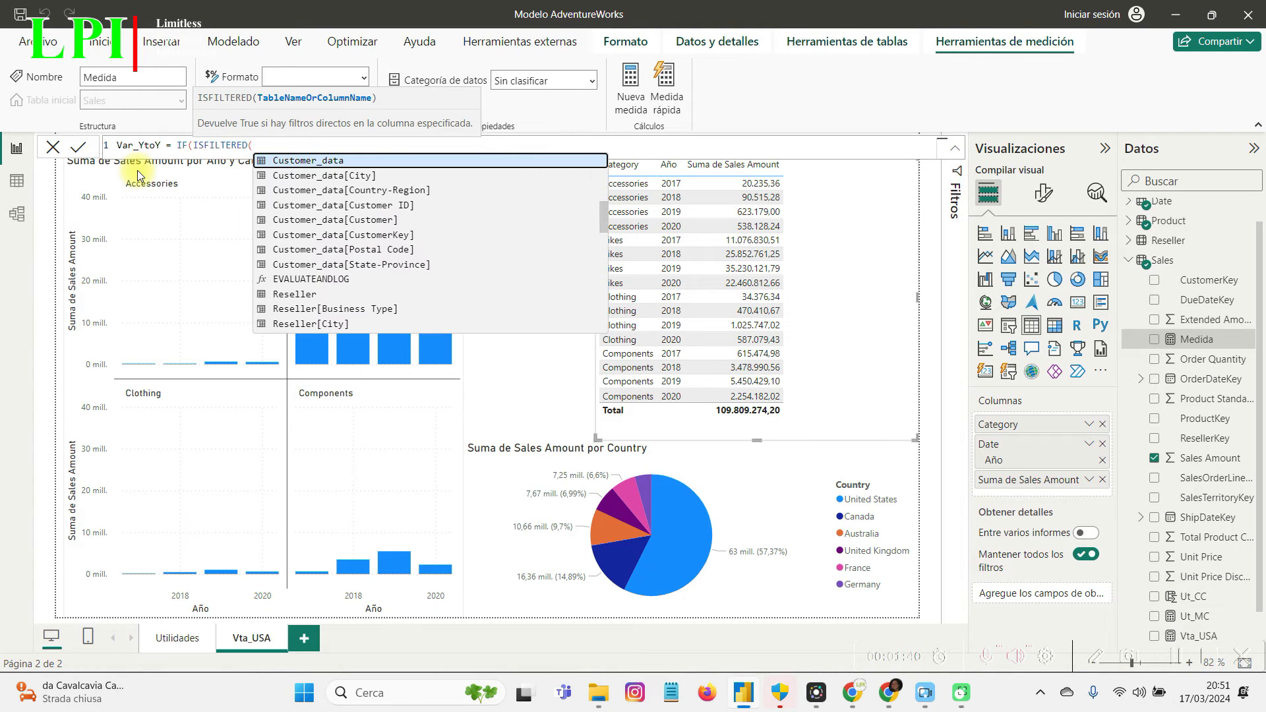
{"action": "type", "text": "D"}
{"action": "type", "text": "a"}
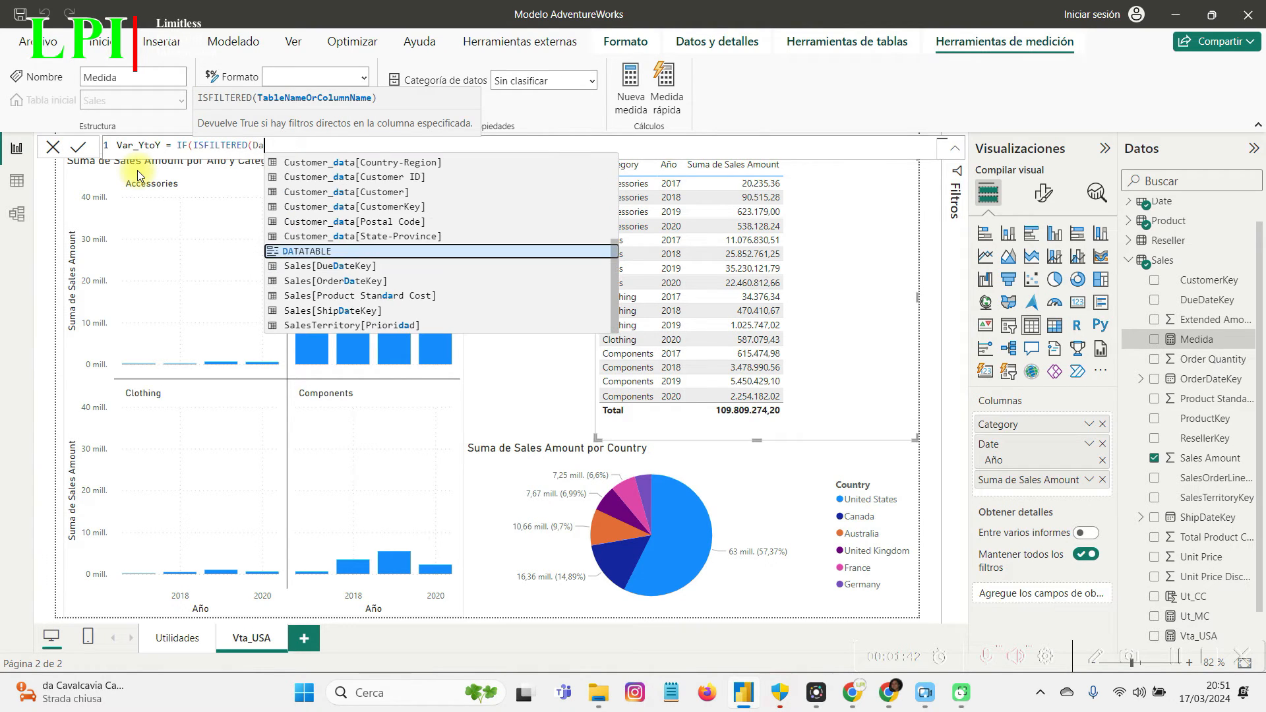
{"action": "type", "text": "te"}
{"action": "key", "text": "Down"}
{"action": "key", "text": "Tab"}
{"action": "type", "text": ")"}
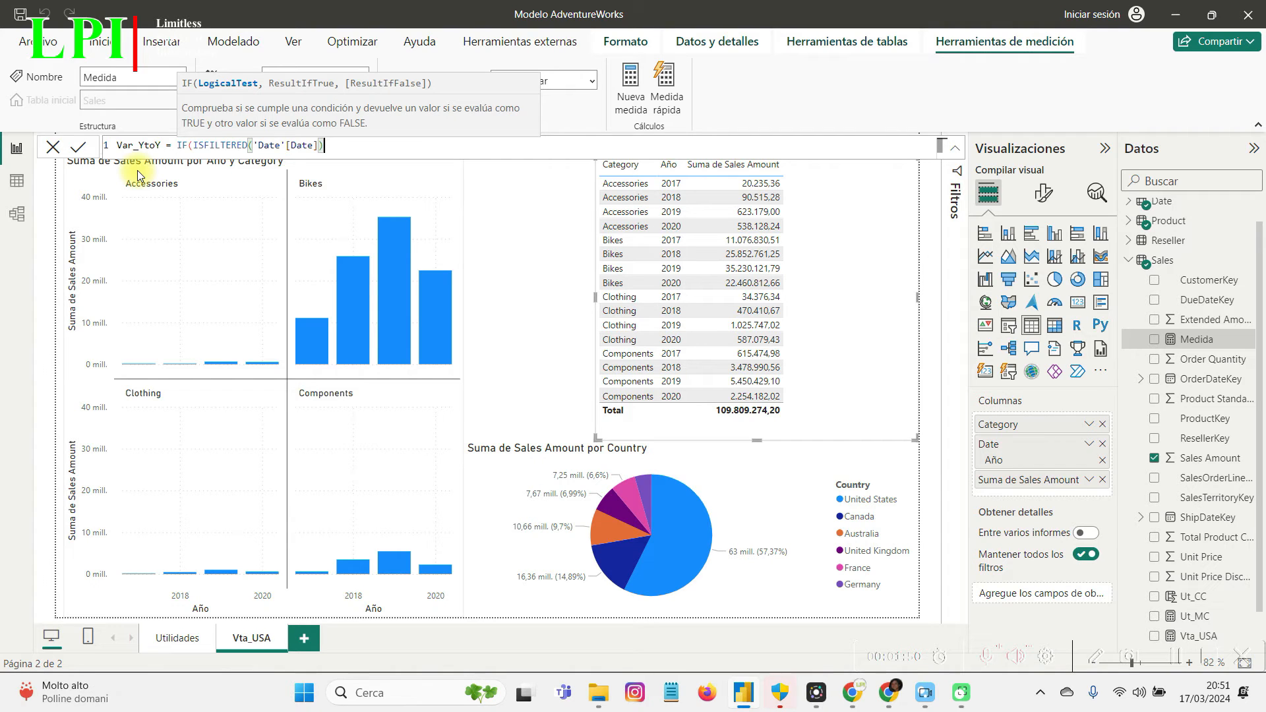
Enter "ERROR......." as the IF function's true result and begin an indented second line for the false result.
{"action": "type", "text": ","}
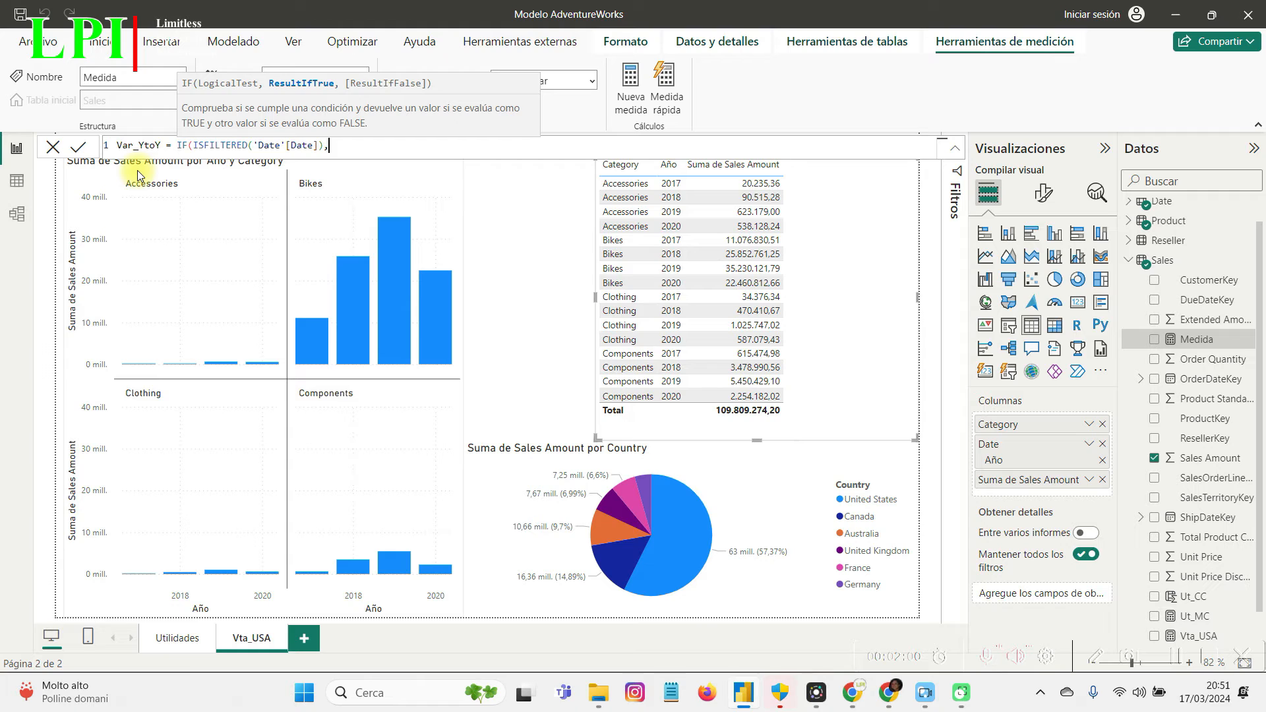
{"action": "type", "text": "\"ERROR.......\","}
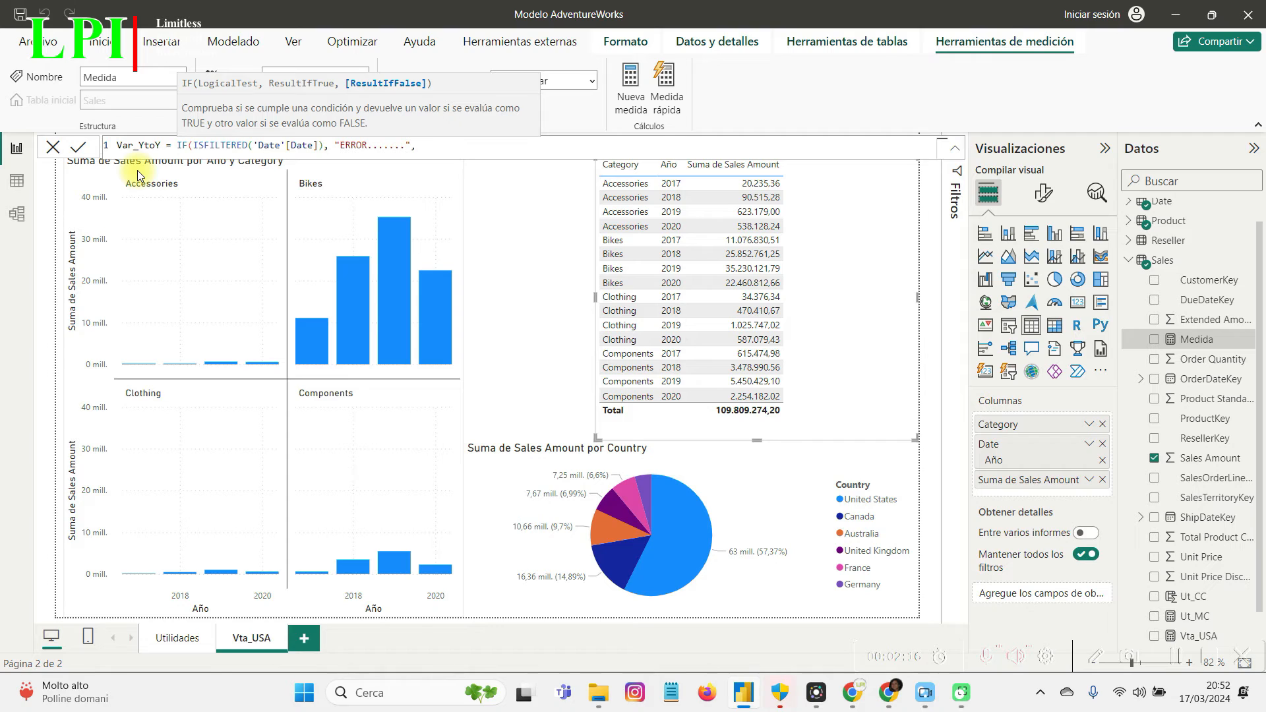
{"action": "key", "text": "shift+Return"}
{"action": "key", "text": "Tab"}
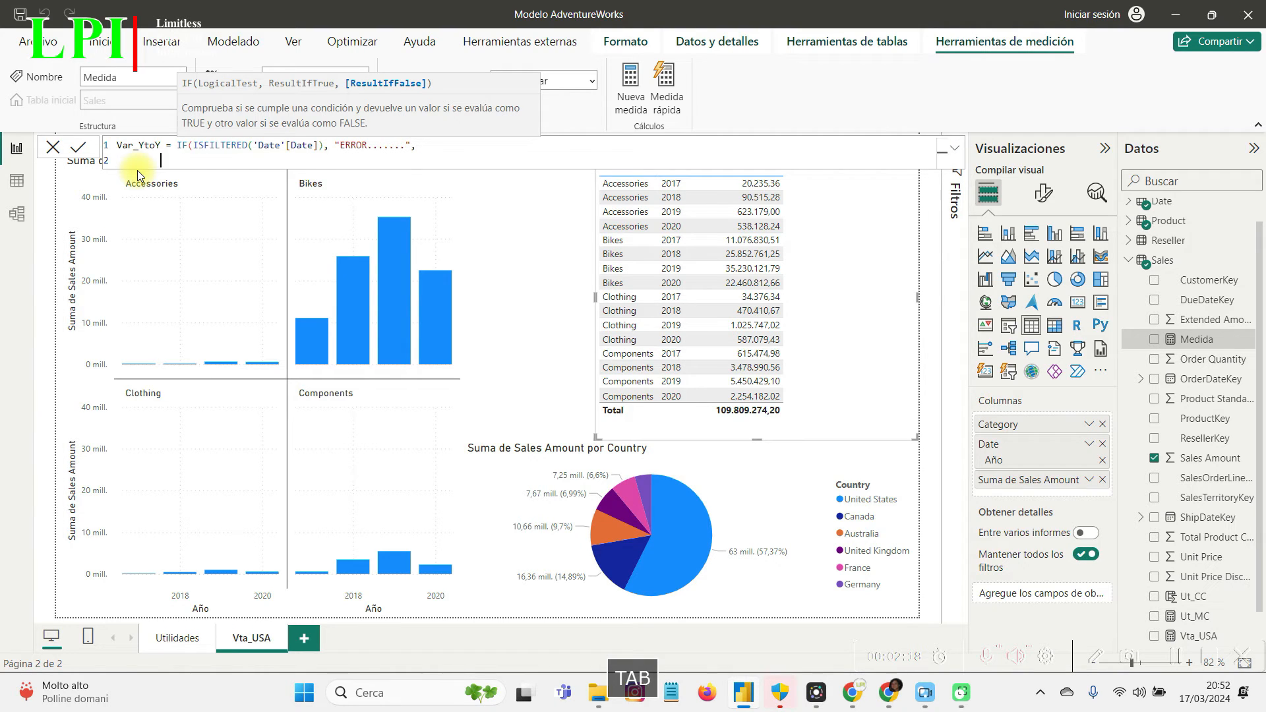
{"action": "key", "text": "Tab"}
{"action": "key", "text": "Tab"}
{"action": "key", "text": "Tab"}
{"action": "key", "text": "Tab"}
{"action": "key", "text": "Tab"}
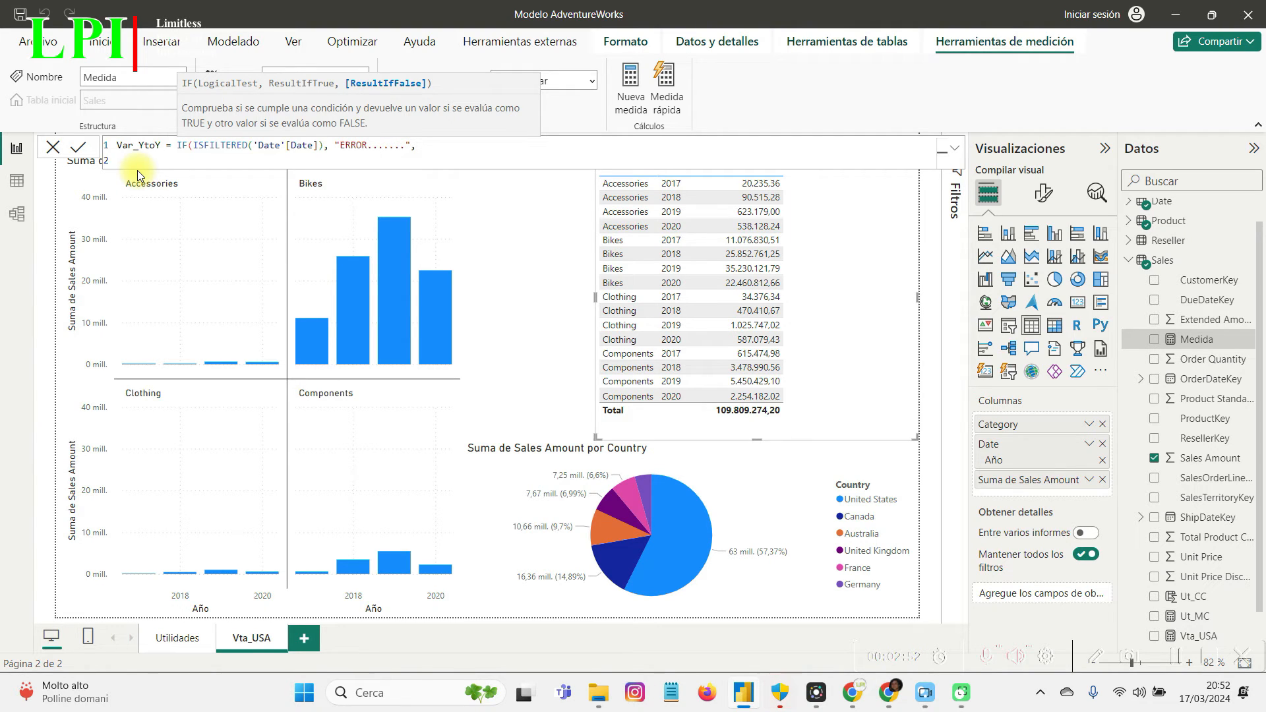
Declare the variable Vta_AA with a CALCULATE function whose expression is SUM(Sales[Sales Amount]).
{"action": "type", "text": "VAR"}
{"action": "type", "text": "Vta_AA ="}
{"action": "type", "text": "Cal"}
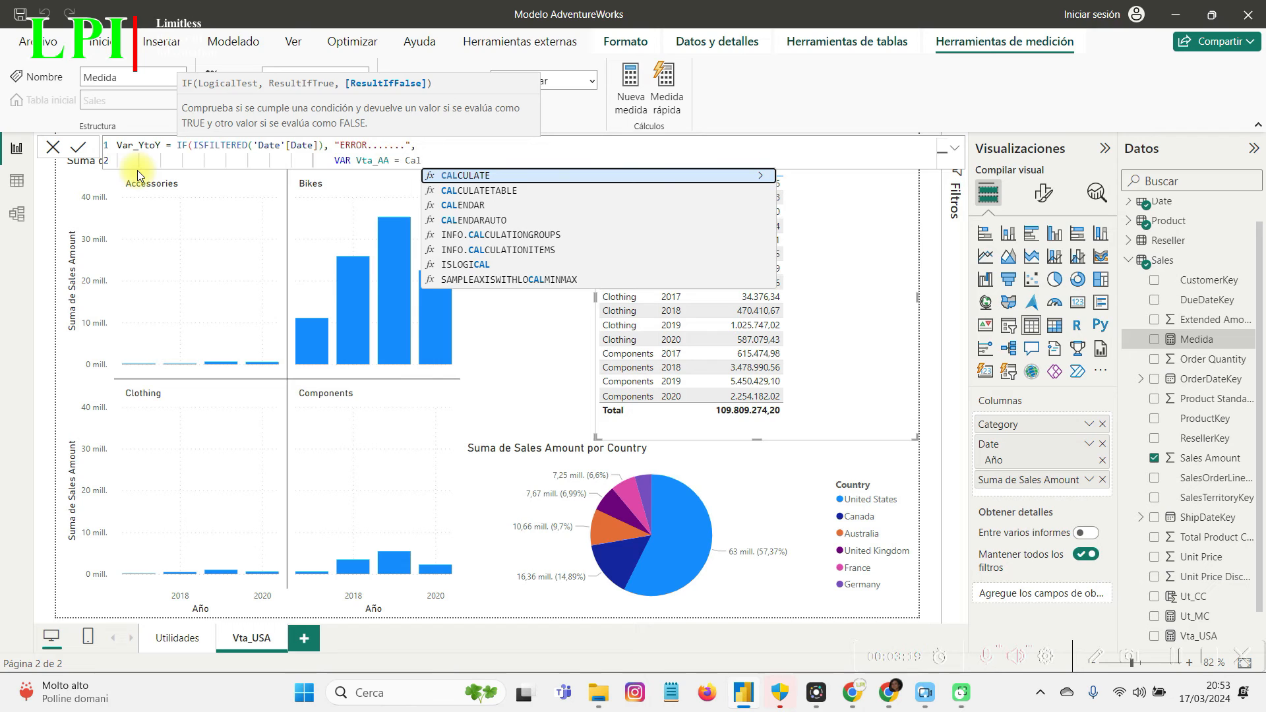
{"action": "key", "text": "Tab"}
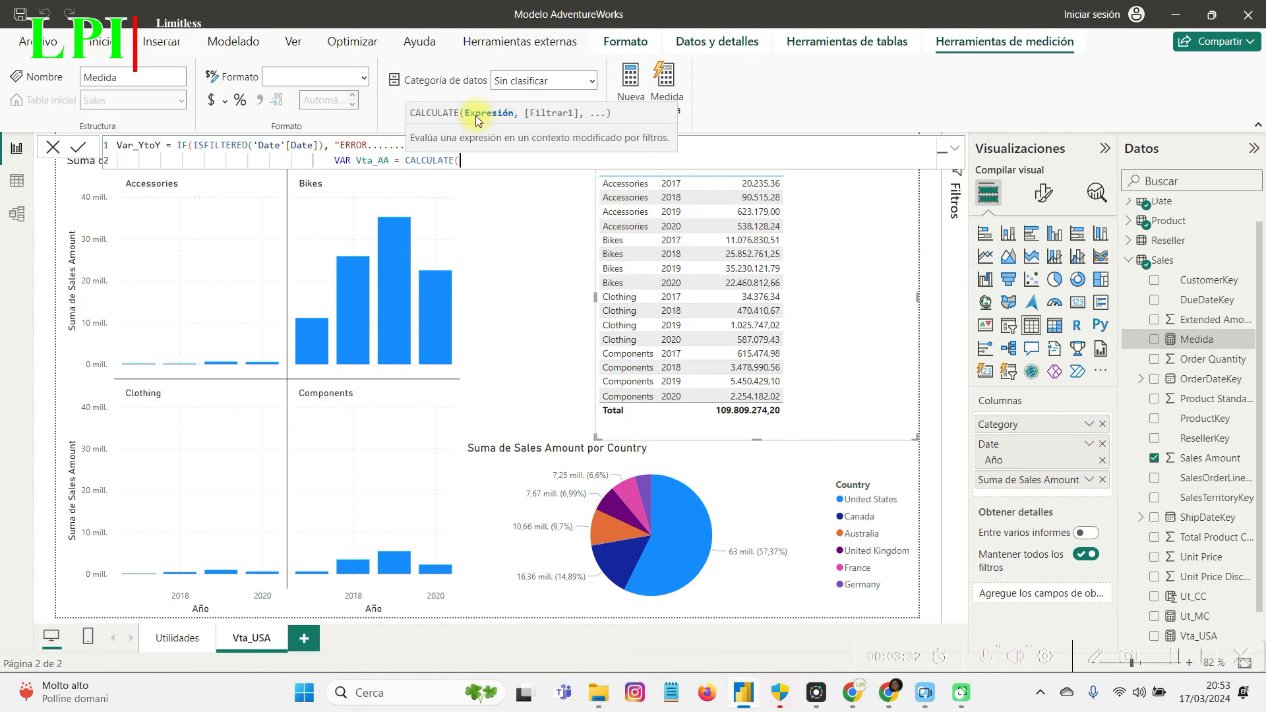
{"action": "type", "text": "sum"}
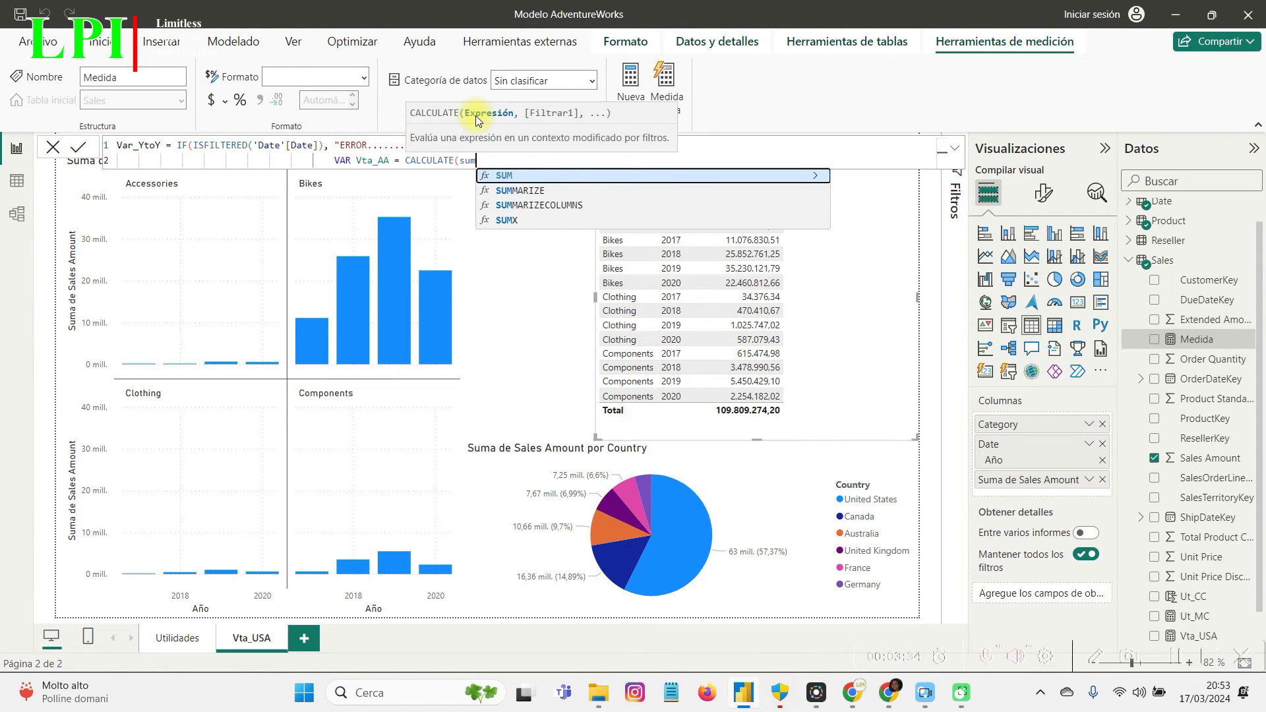
{"action": "key", "text": "Tab"}
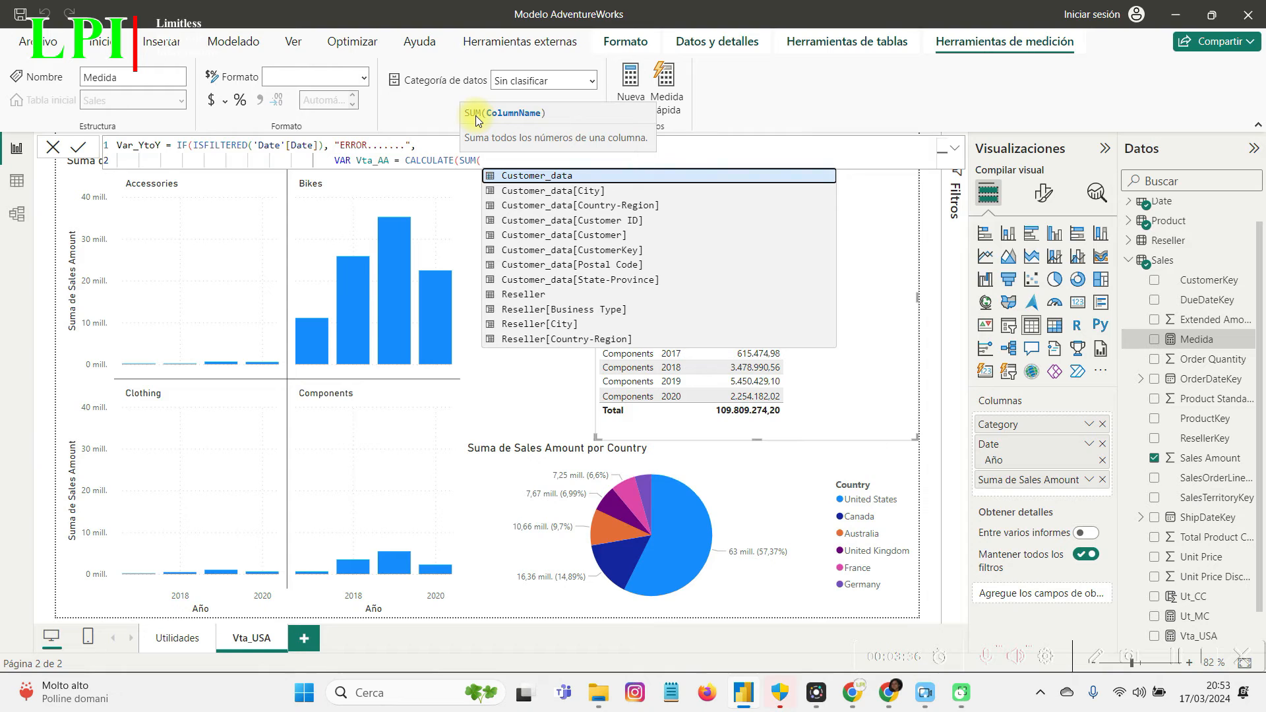
{"action": "type", "text": "Sales a"}
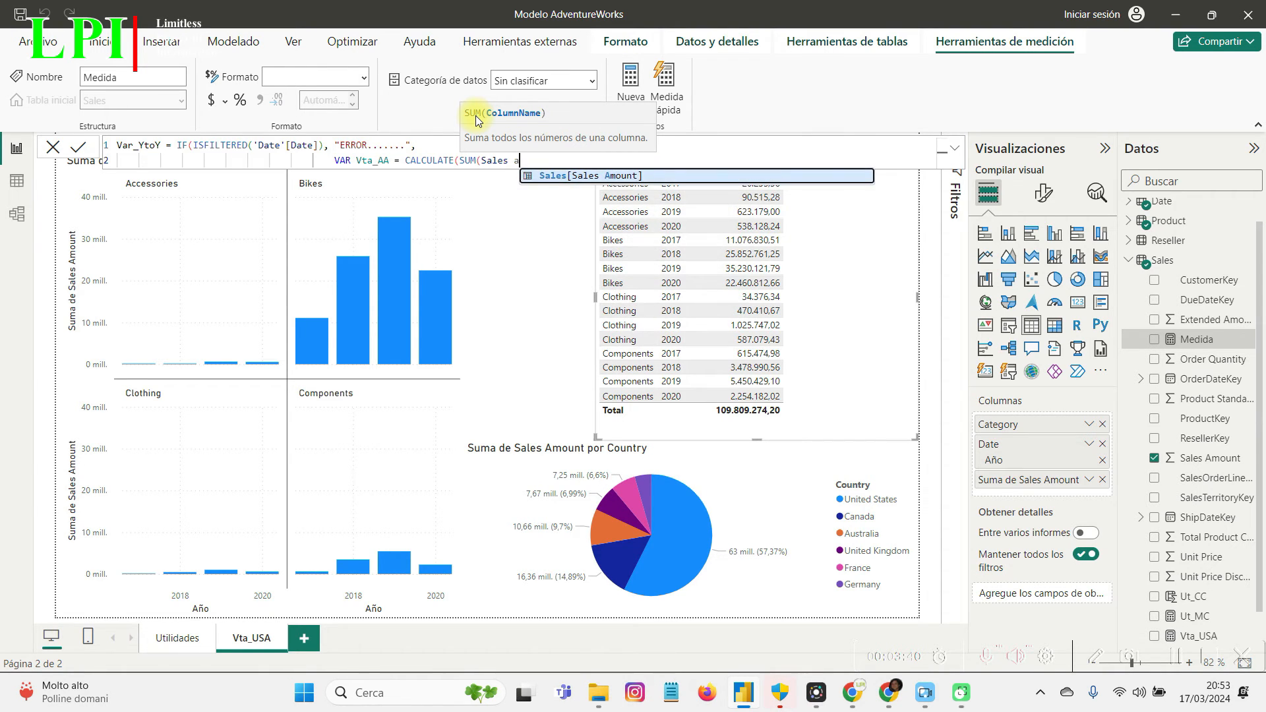
{"action": "key", "text": "Tab"}
{"action": "type", "text": ")"}
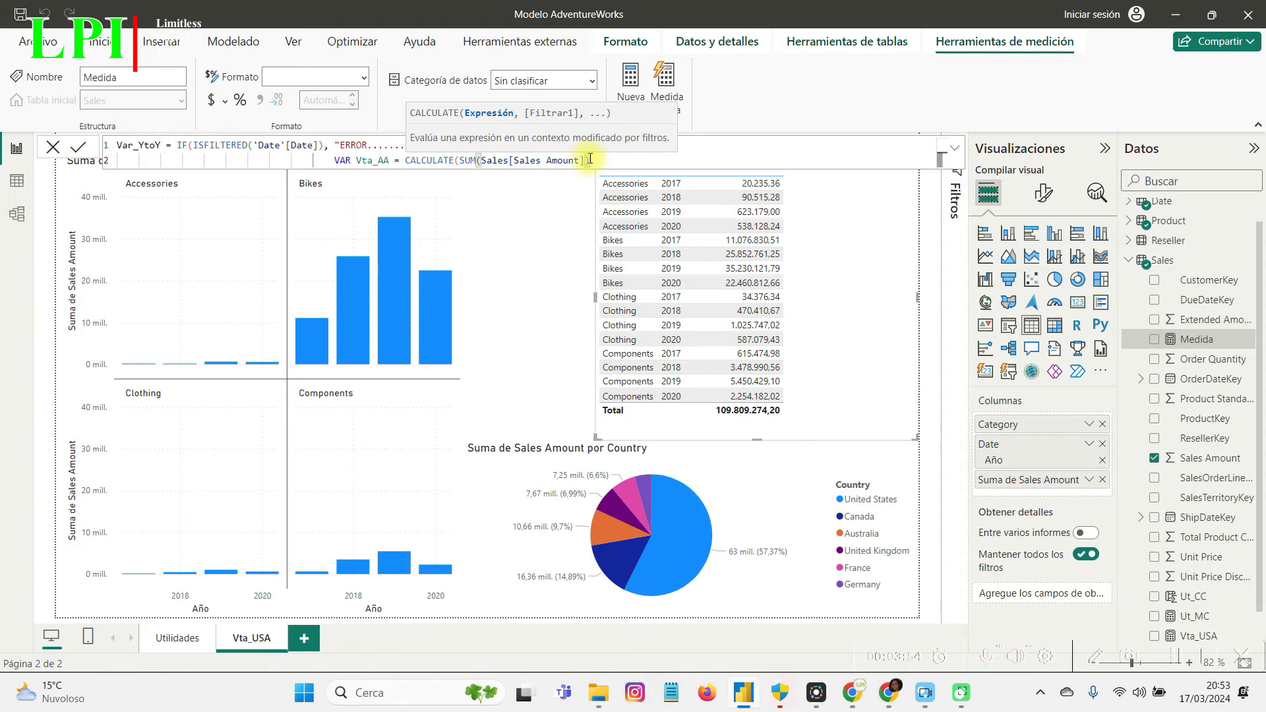
Add a DATEADD filter argument to the CALCULATE function, using 'Date'[Date].[Date] as its dates.
{"action": "type", "text": ","}
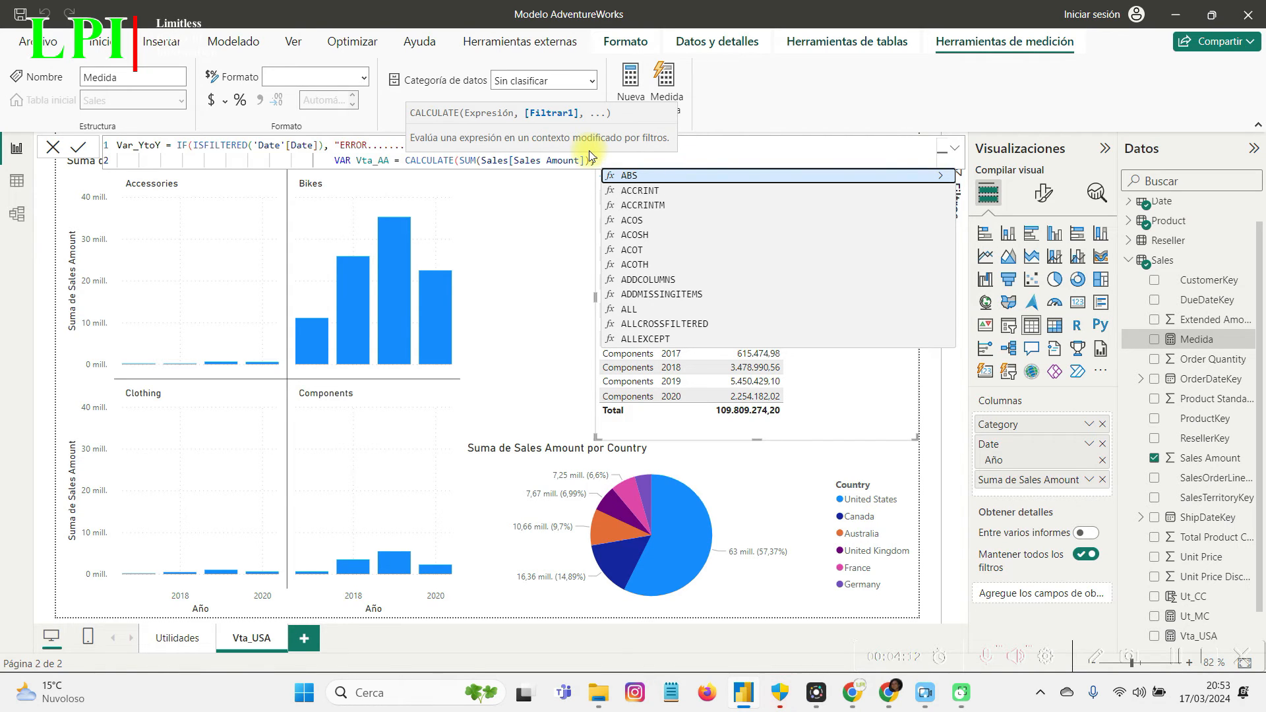
{"action": "type", "text": "D"}
{"action": "type", "text": "ATE"}
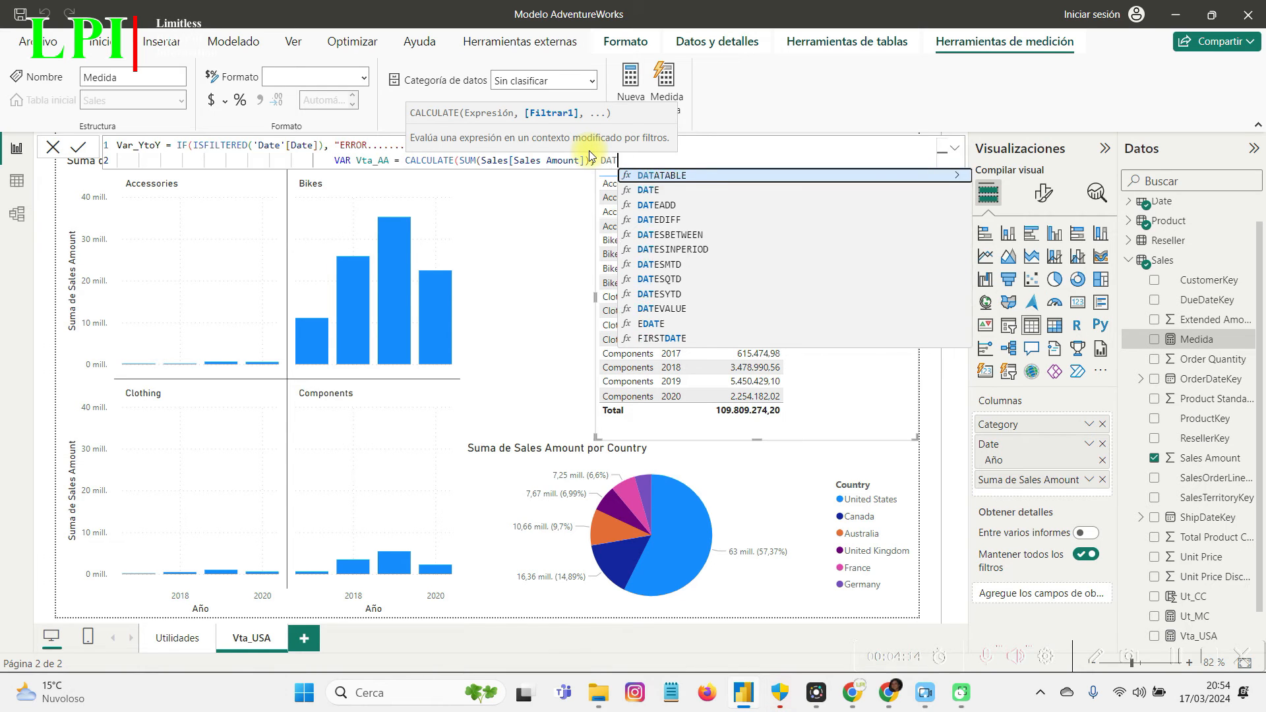
{"action": "type", "text": "ADD"}
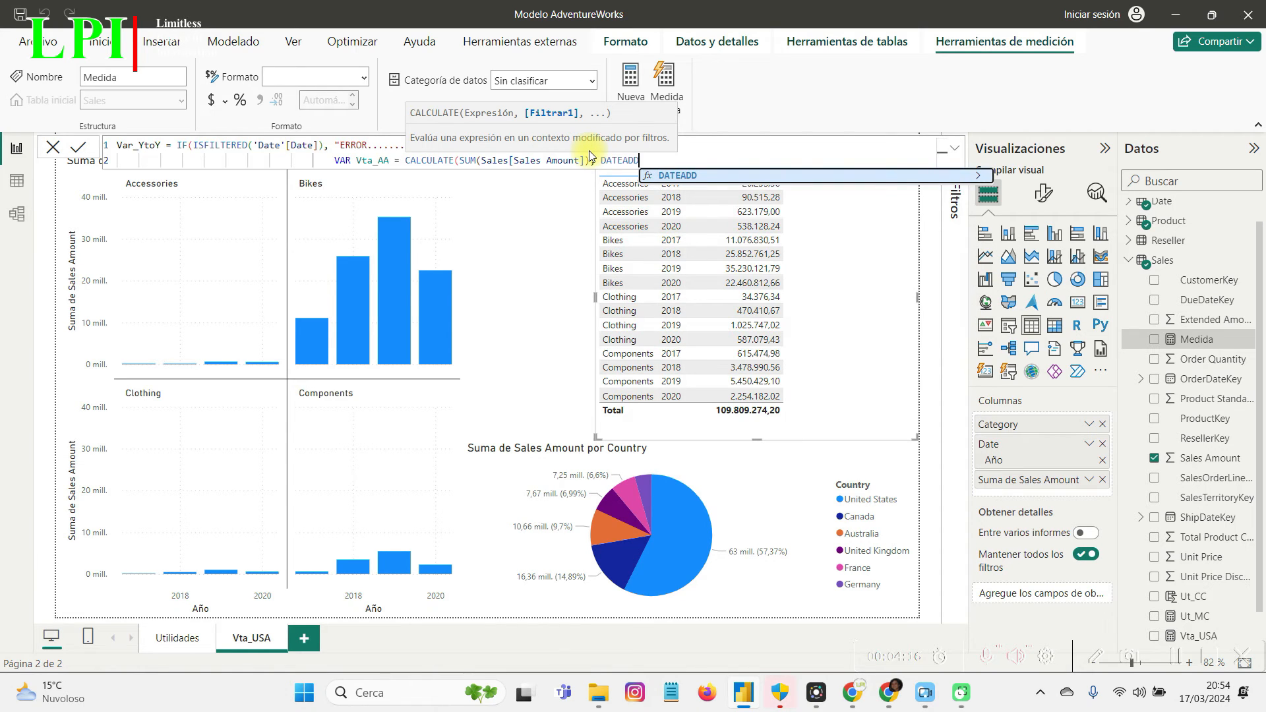
{"action": "type", "text": "("}
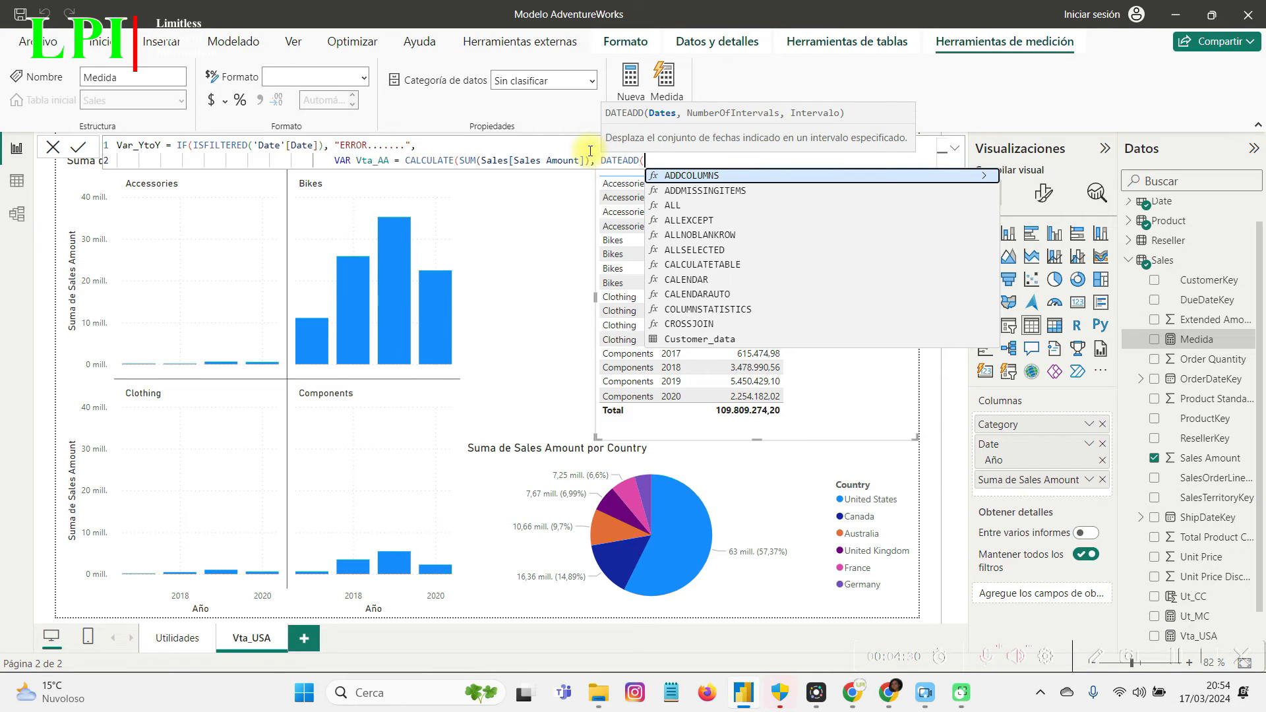
{"action": "type", "text": "date"}
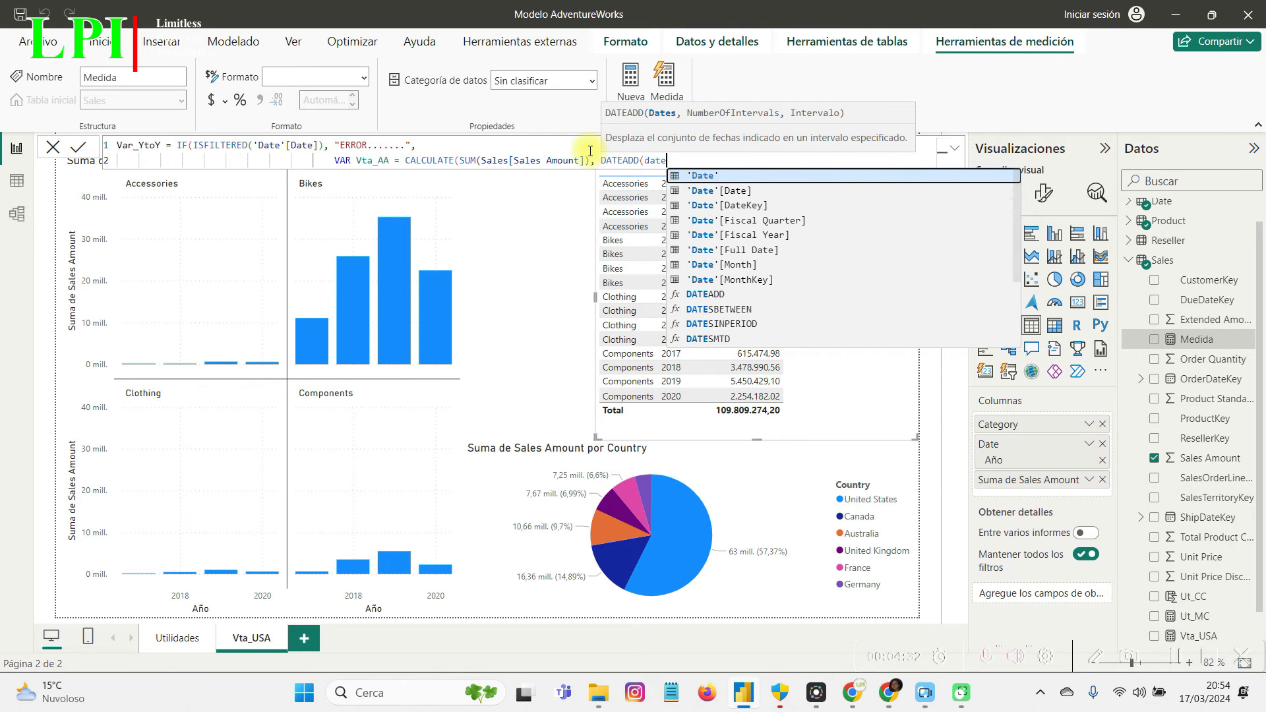
{"action": "key", "text": "Down"}
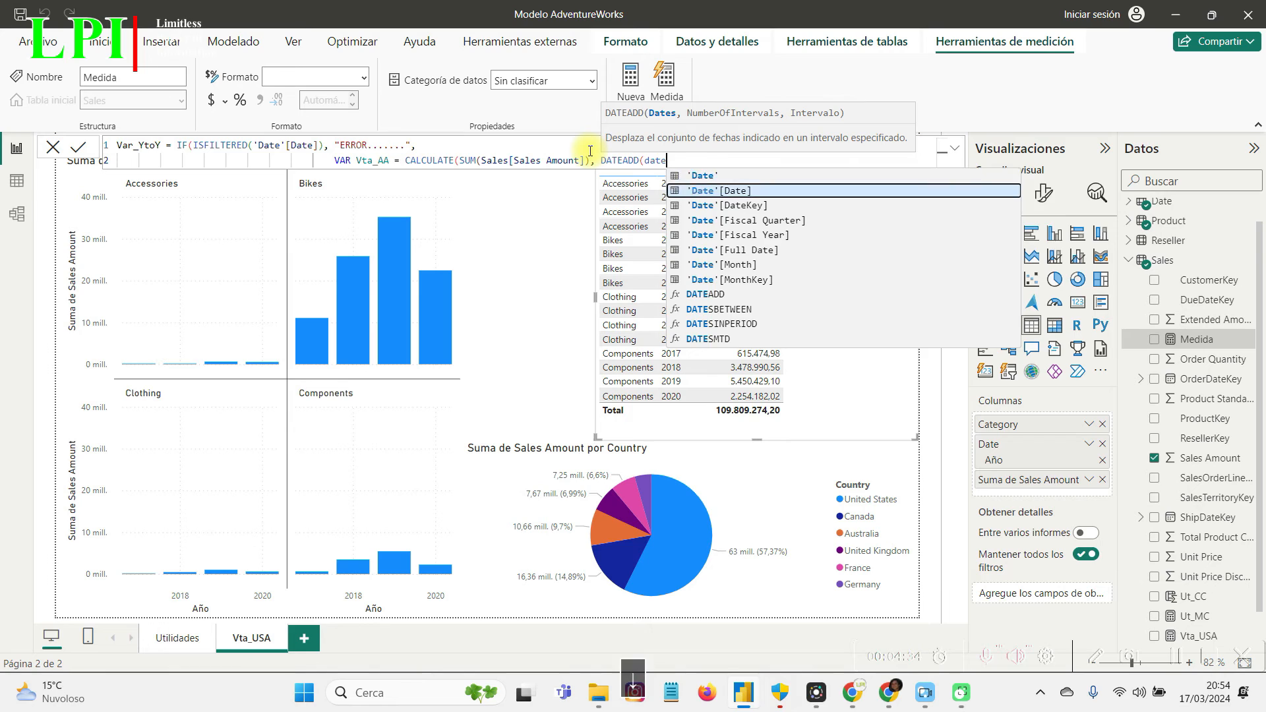
{"action": "key", "text": "Tab"}
{"action": "key", "text": "Tab"}
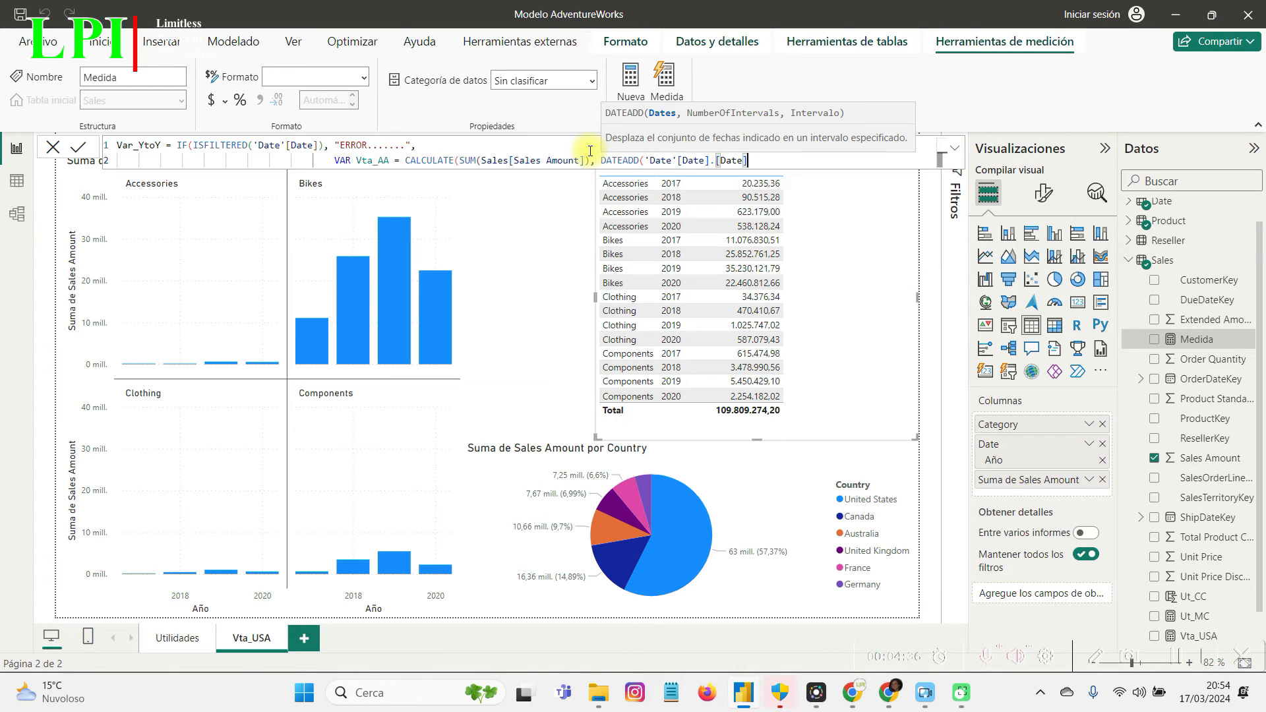
Set DATEADD's number of intervals to -1 and its interval to YEAR, closing both DATEADD and CALCULATE.
{"action": "type", "text": ", "}
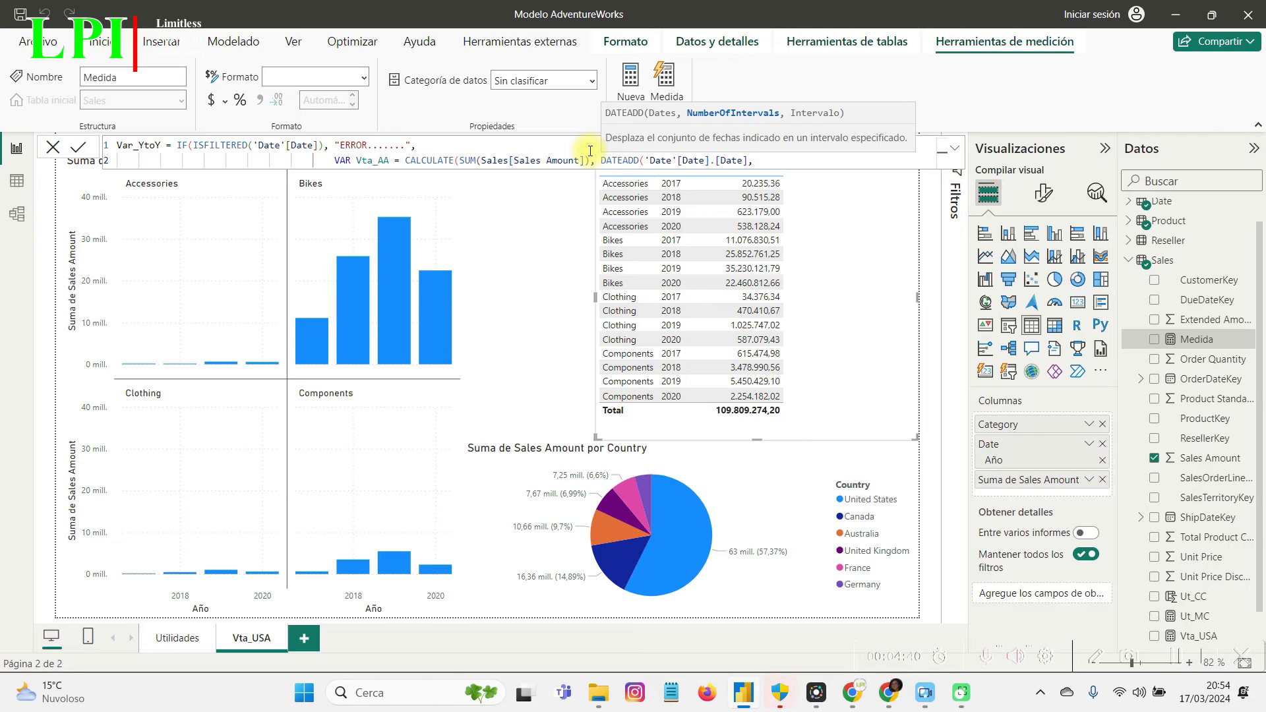
{"action": "type", "text": "-1, "}
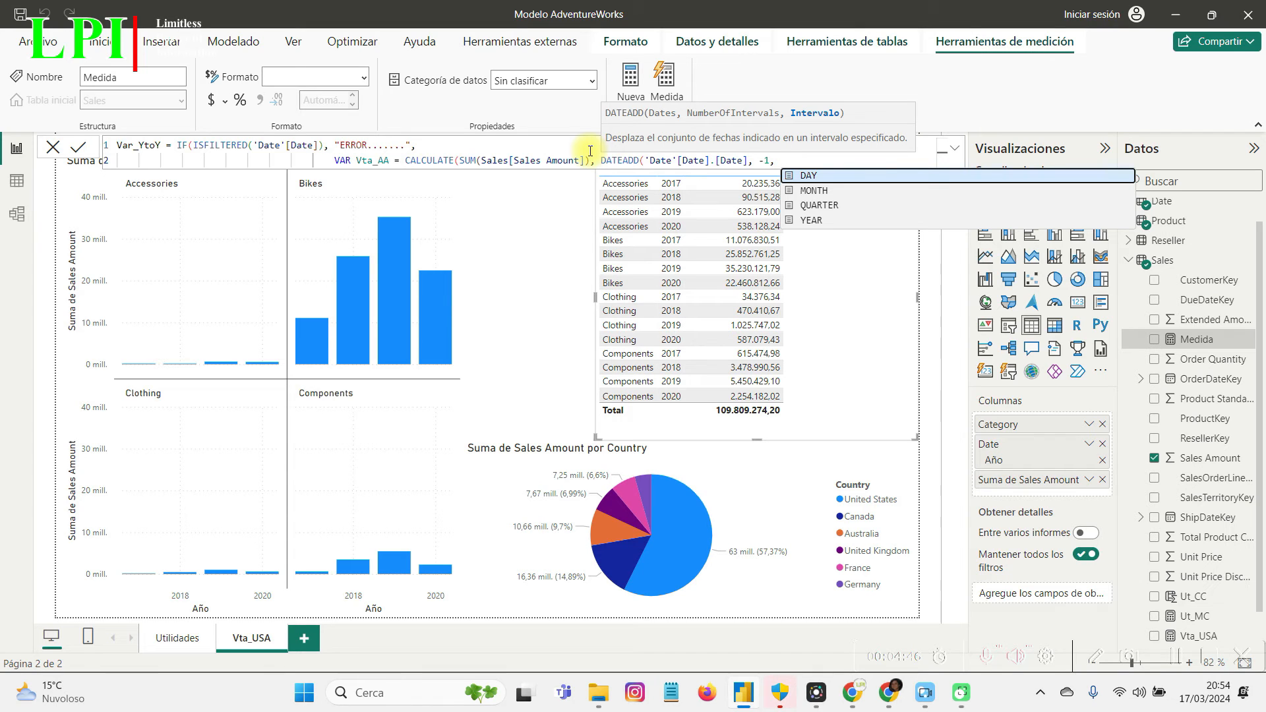
{"action": "type", "text": "YEAR"}
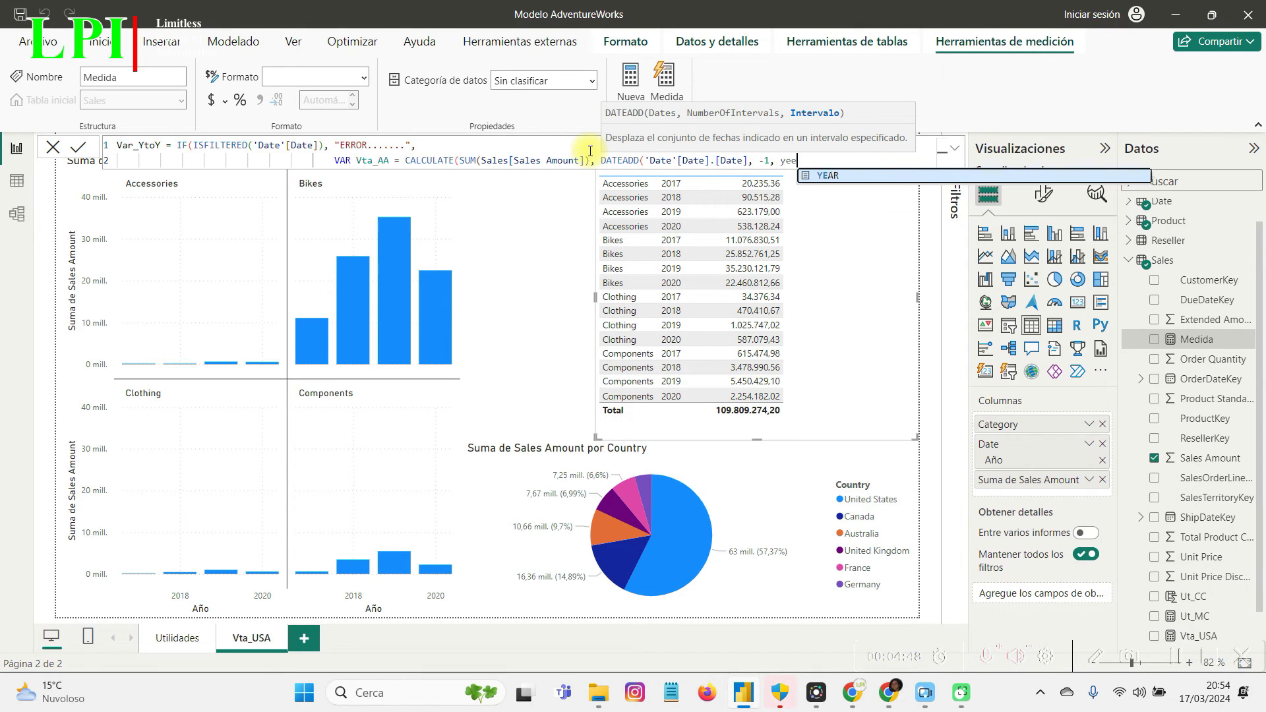
{"action": "key", "text": "Tab"}
{"action": "type", "text": ")"}
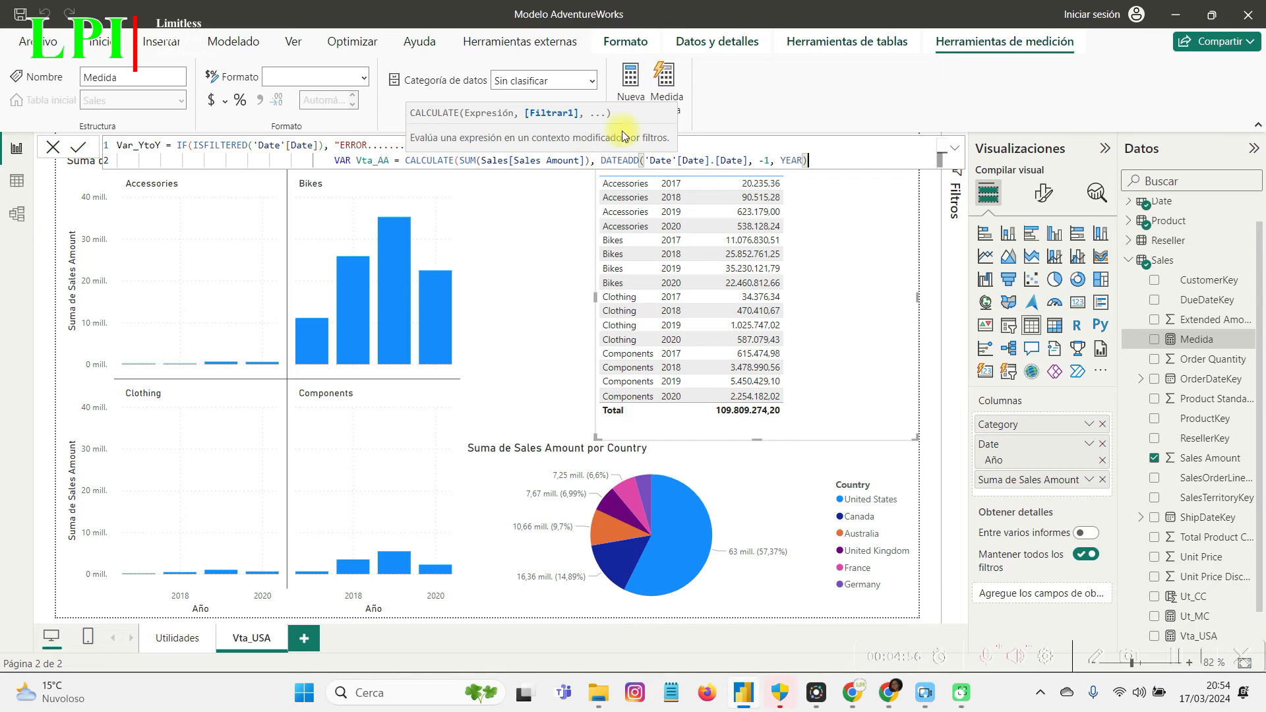
{"action": "left_click_drag", "start_coordinate": [598, 160], "coordinate": [821, 162]}
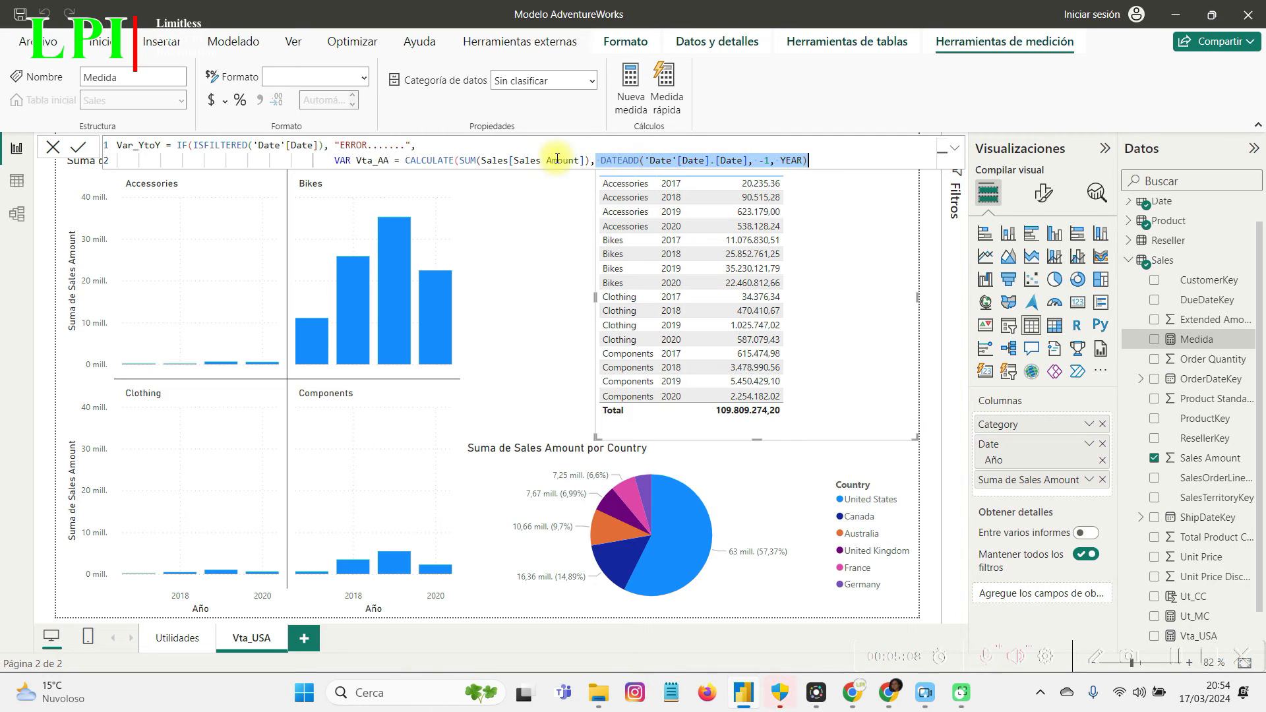
{"action": "left_click_drag", "start_coordinate": [460, 160], "coordinate": [594, 164]}
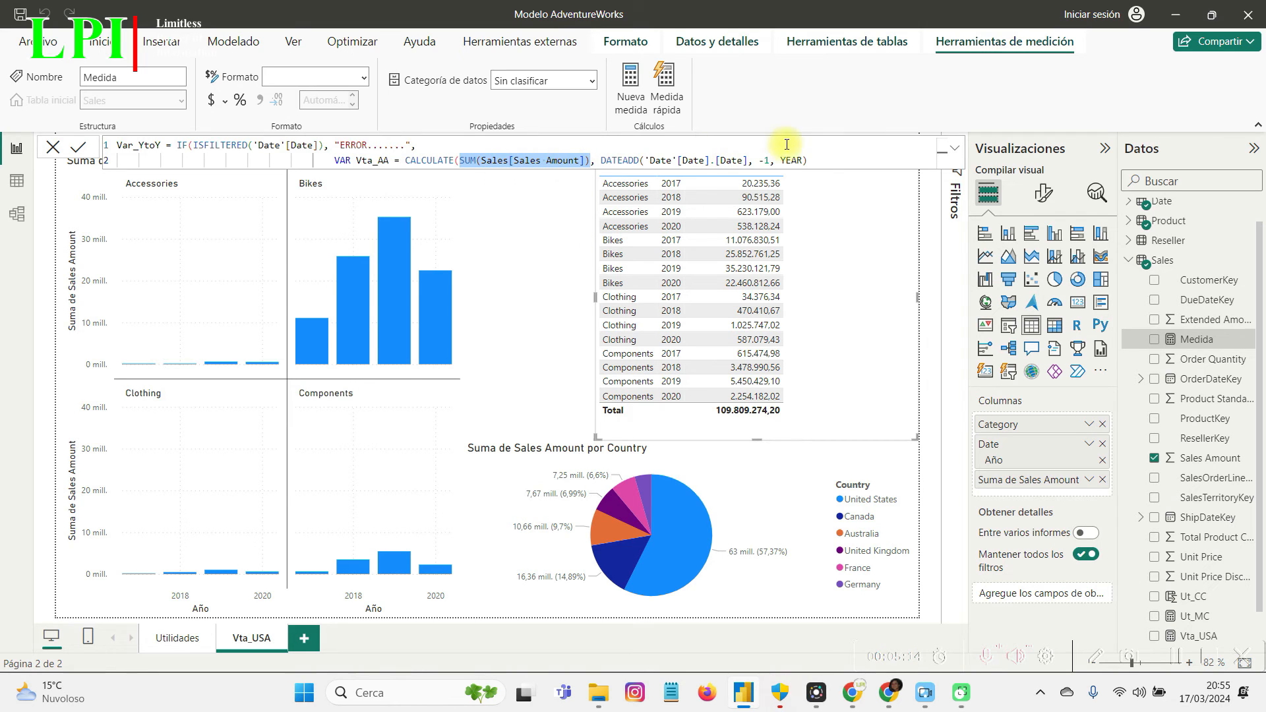
{"action": "left_click", "coordinate": [821, 162]}
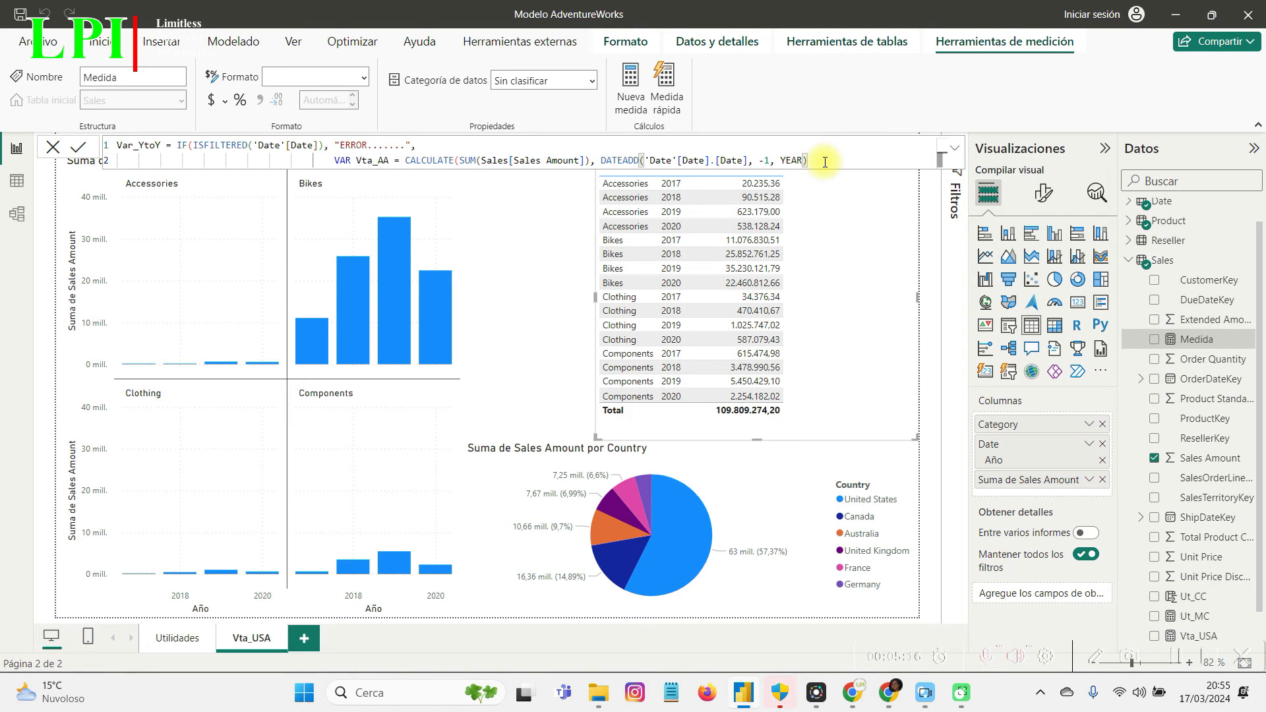
{"action": "type", "text": ")"}
Add a RETURN statement on the line below the Vta_AA variable and begin a new line under it.
{"action": "key", "text": "Return"}
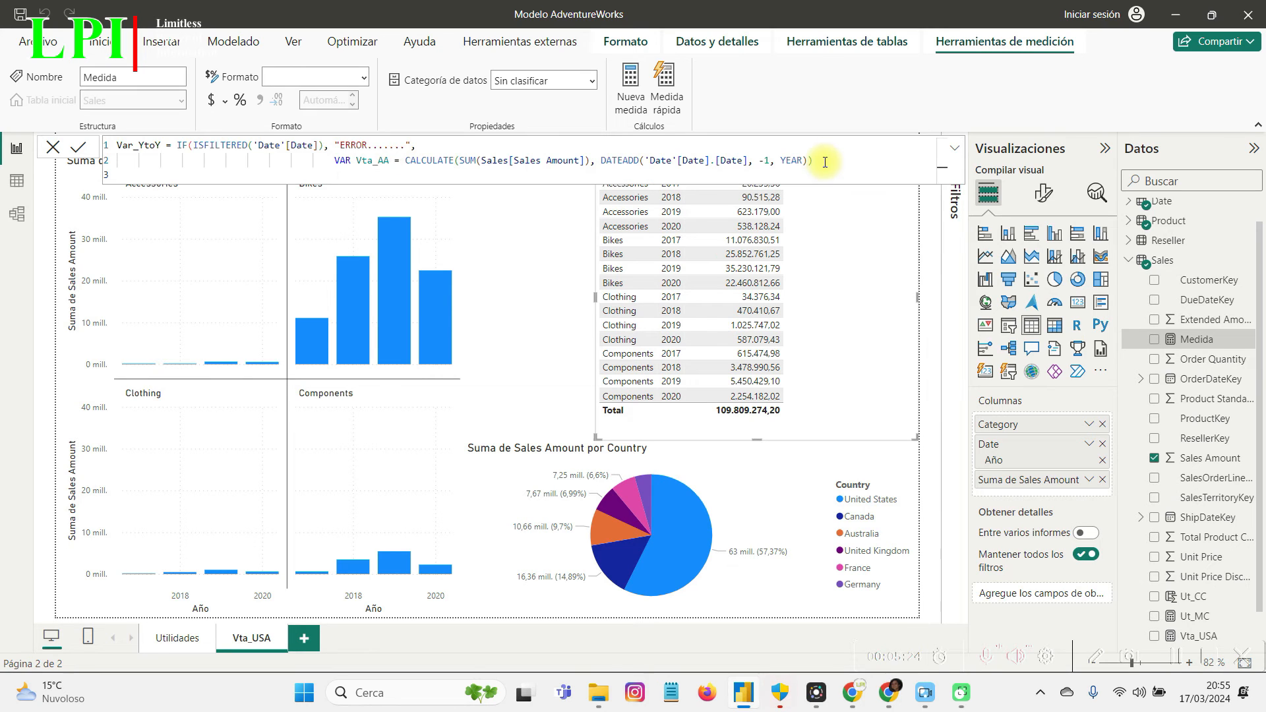
{"action": "type", "text": "REt"}
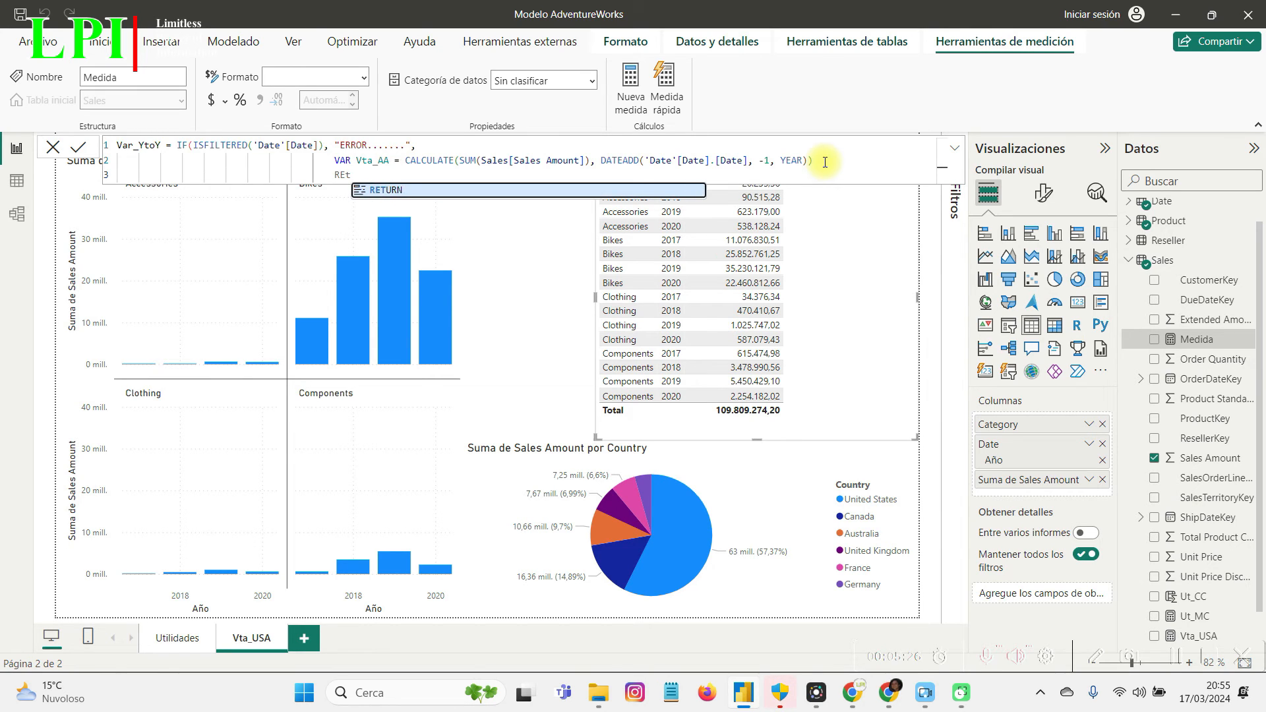
{"action": "key", "text": "Tab"}
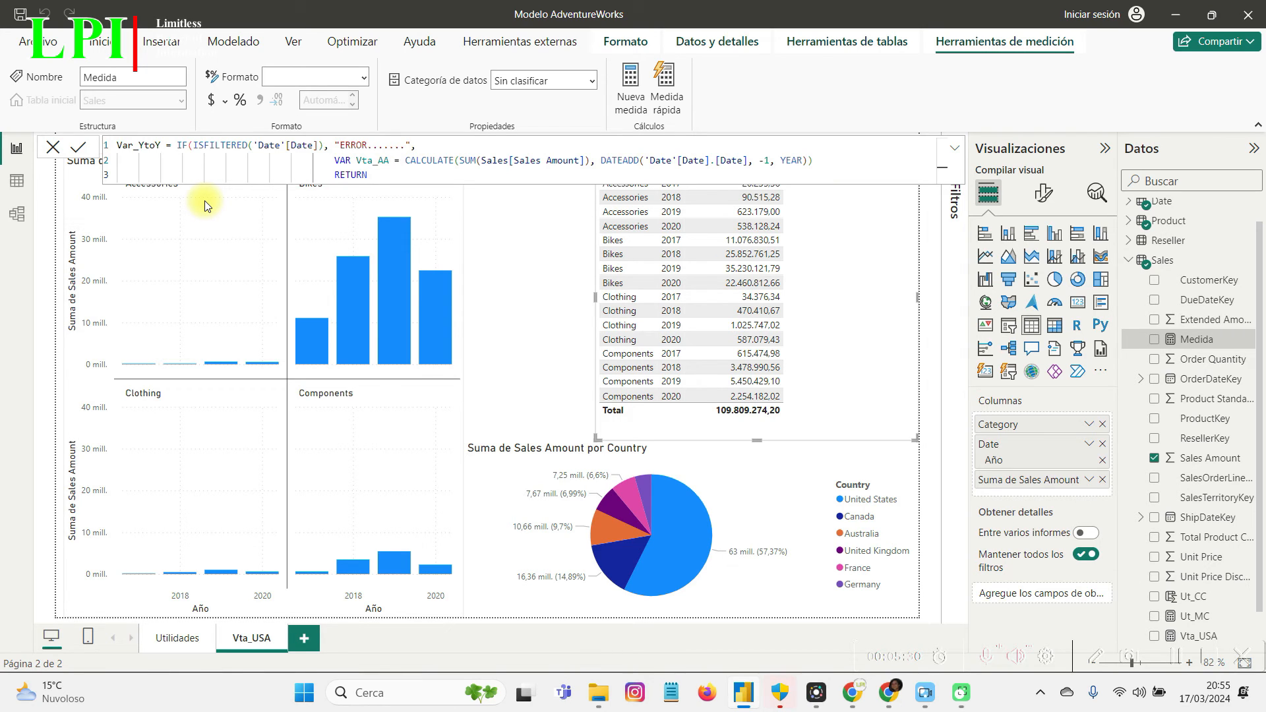
{"action": "key", "text": "shift+Return"}
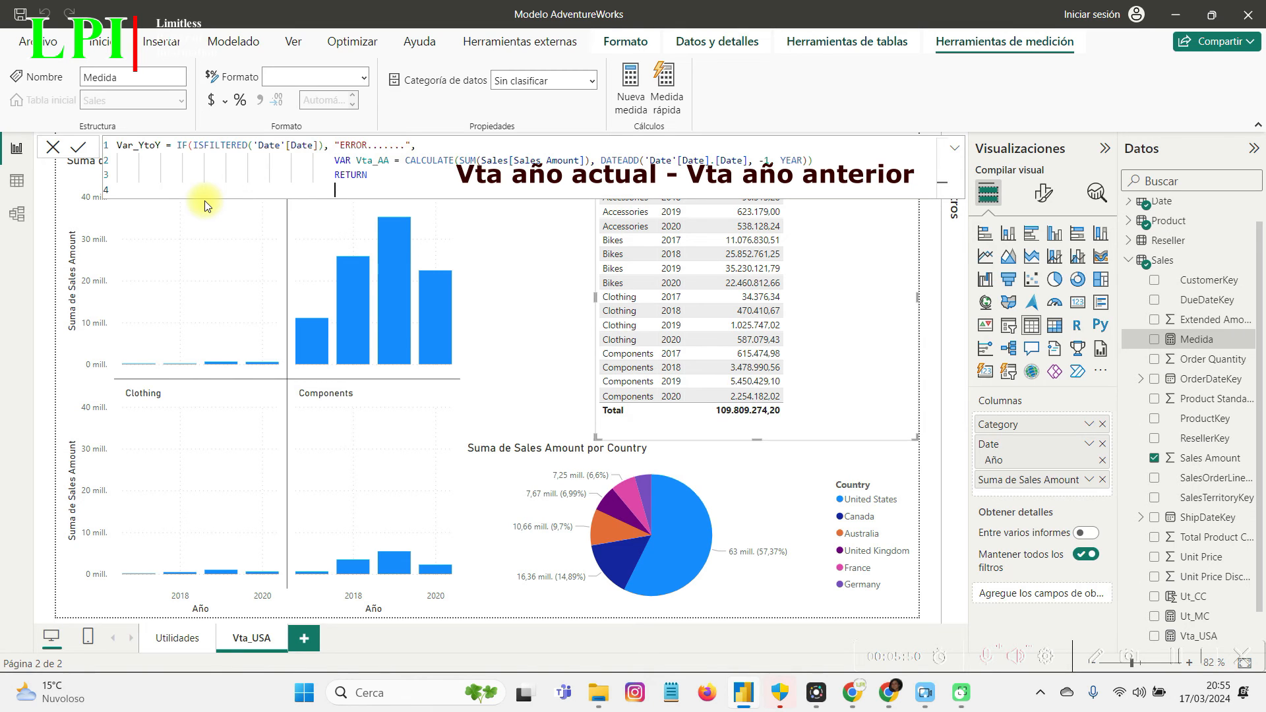
Enter SUM with the Sales[Sales Amount] column as the first term of the returned expression.
{"action": "type", "text": "Sales"}
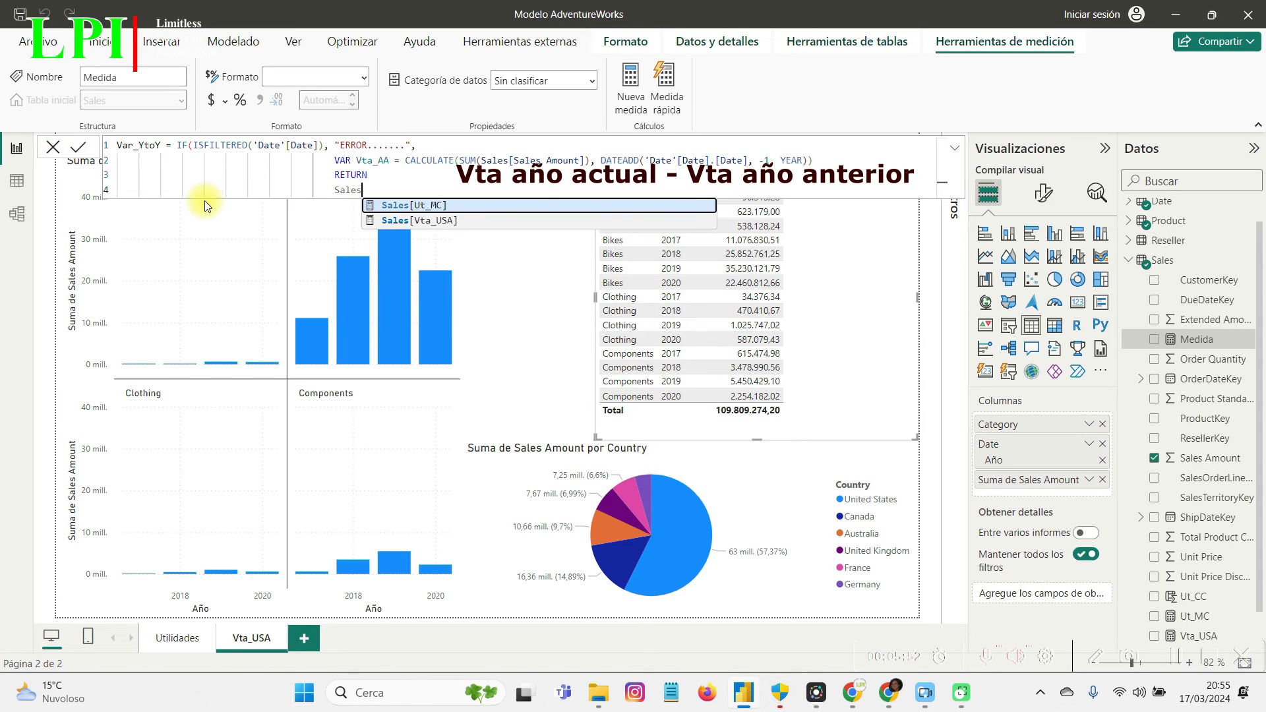
{"action": "key", "text": "BackSpace"}
{"action": "key", "text": "BackSpace"}
{"action": "key", "text": "BackSpace"}
{"action": "key", "text": "BackSpace"}
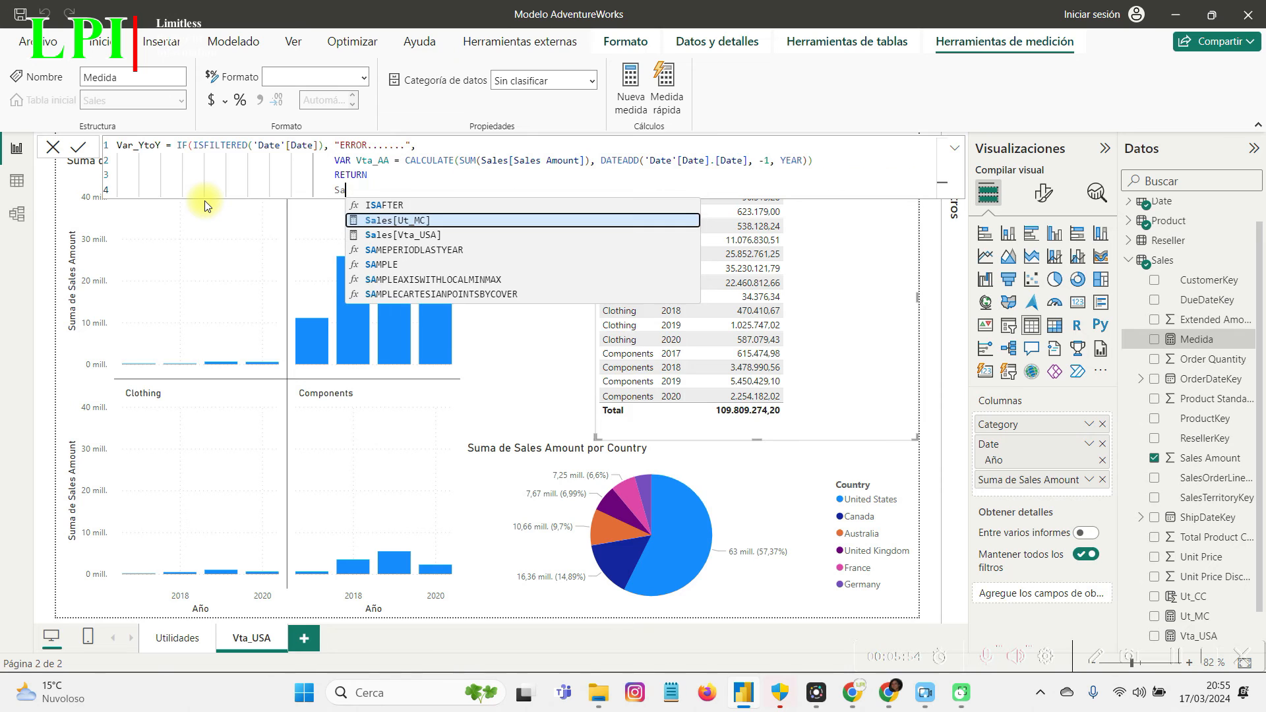
{"action": "type", "text": "um"}
{"action": "key", "text": "BackSpace"}
{"action": "key", "text": "BackSpace"}
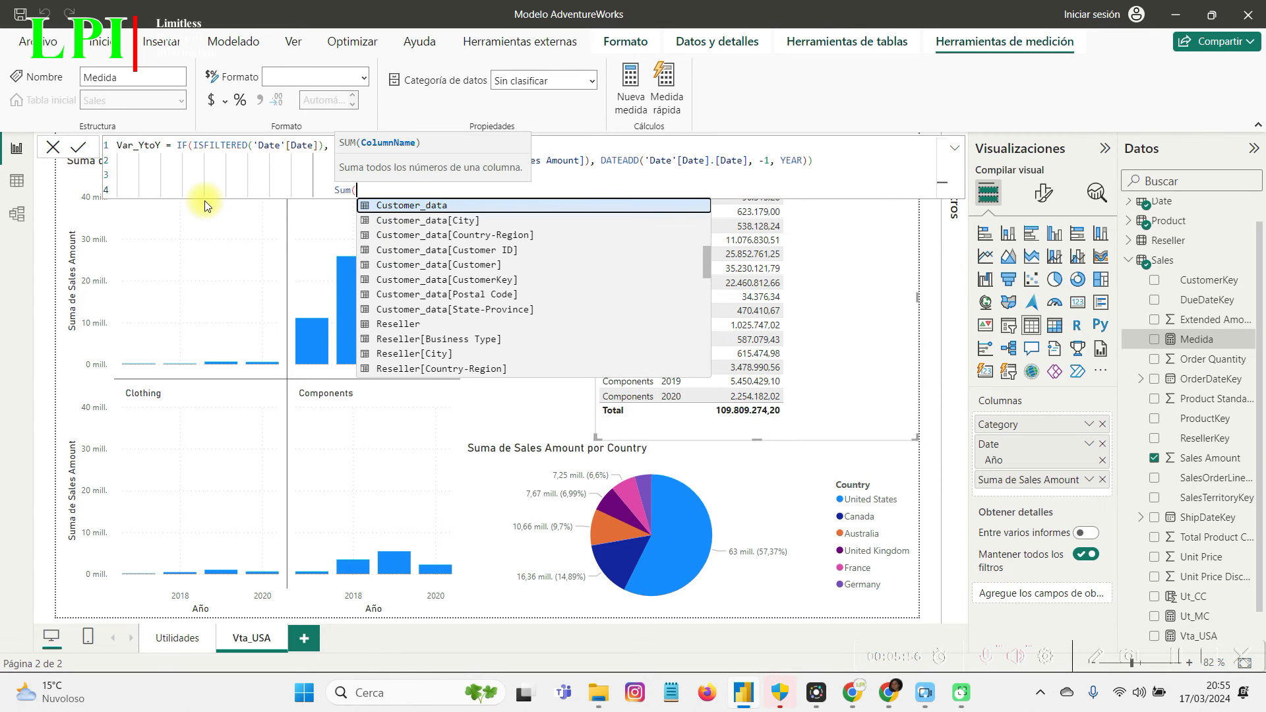
{"action": "type", "text": "u"}
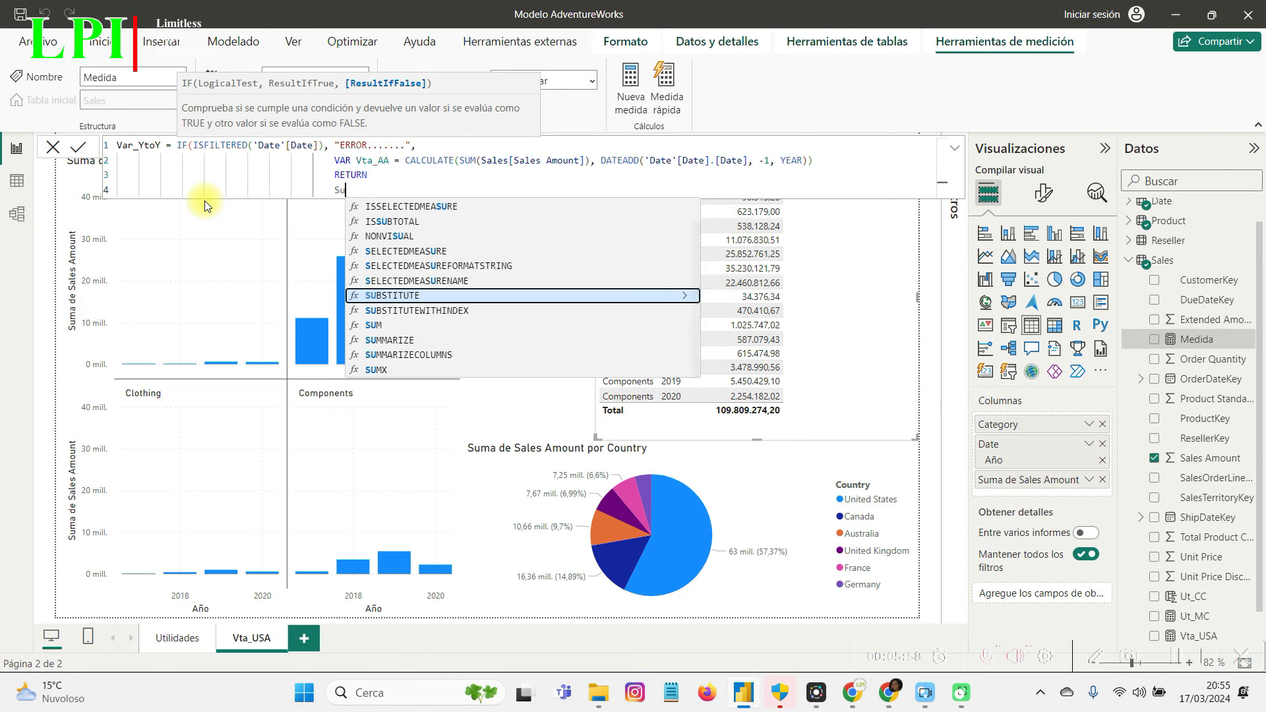
{"action": "type", "text": "m"}
{"action": "key", "text": "Tab"}
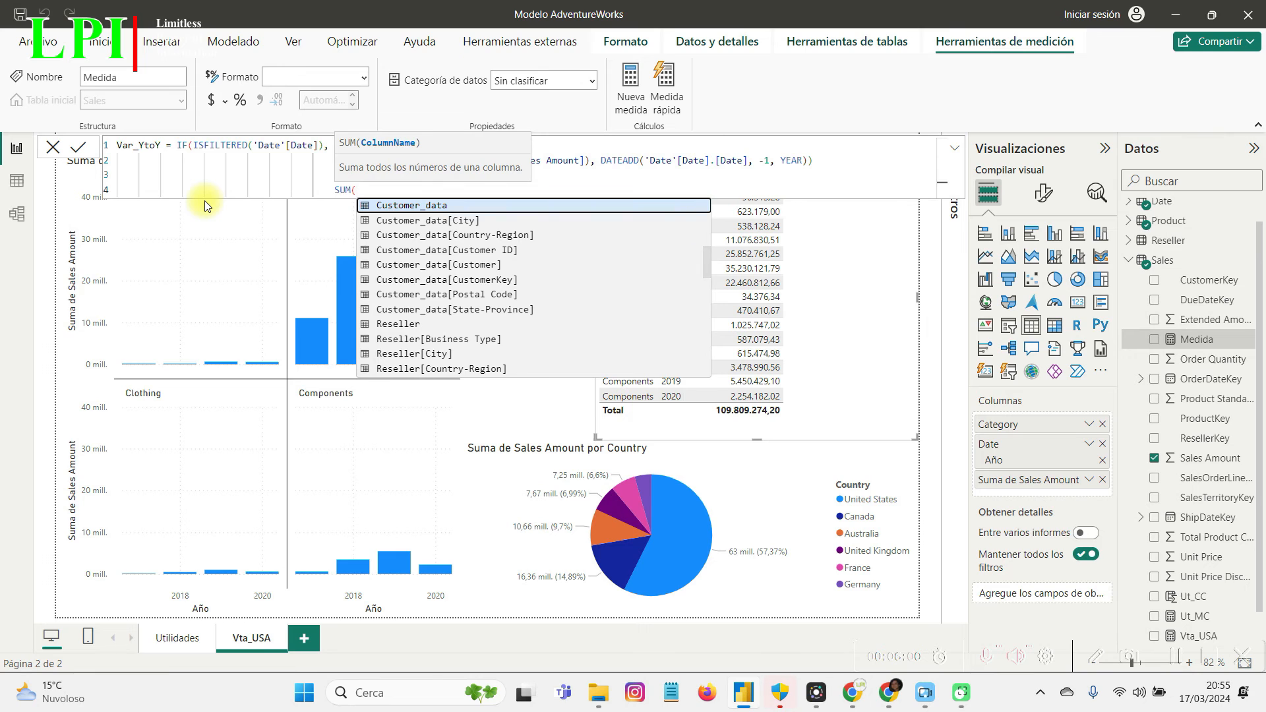
{"action": "type", "text": "Sales A"}
{"action": "key", "text": "Tab"}
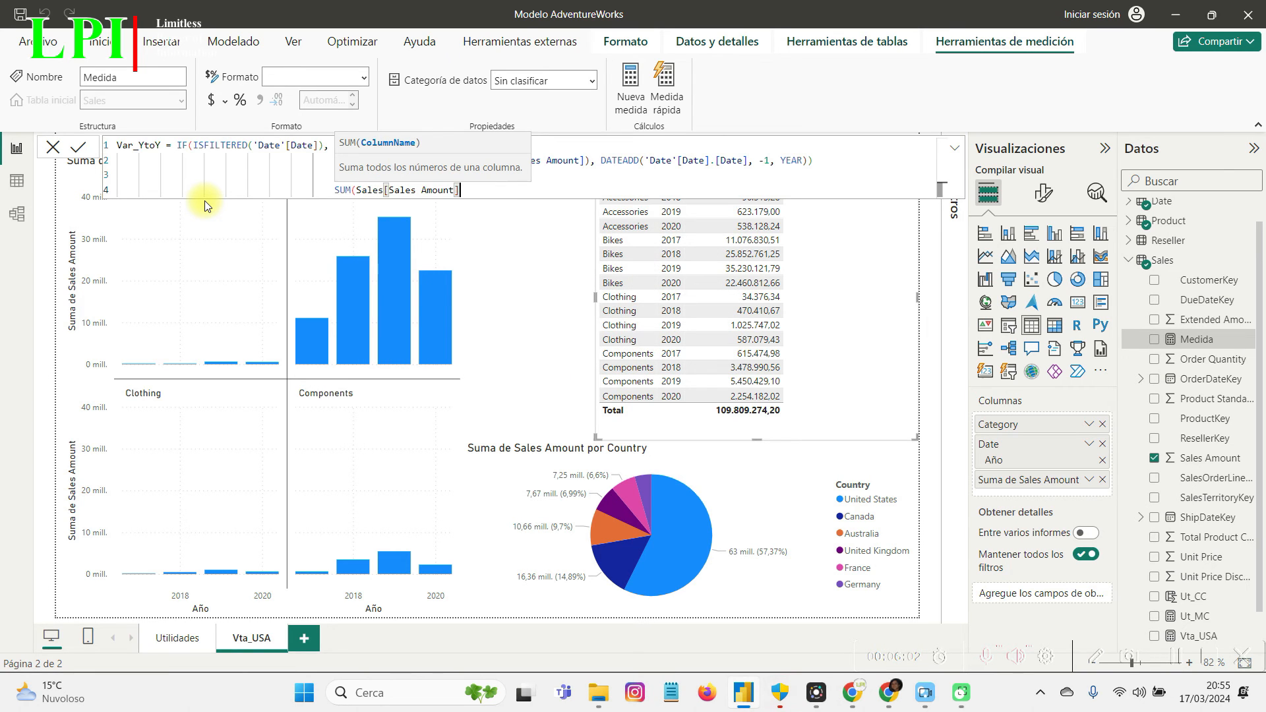
Subtract Vta_AA from the sum, close the IF function on its own line and commit the Var_YtoY measure.
{"action": "type", "text": ")- "}
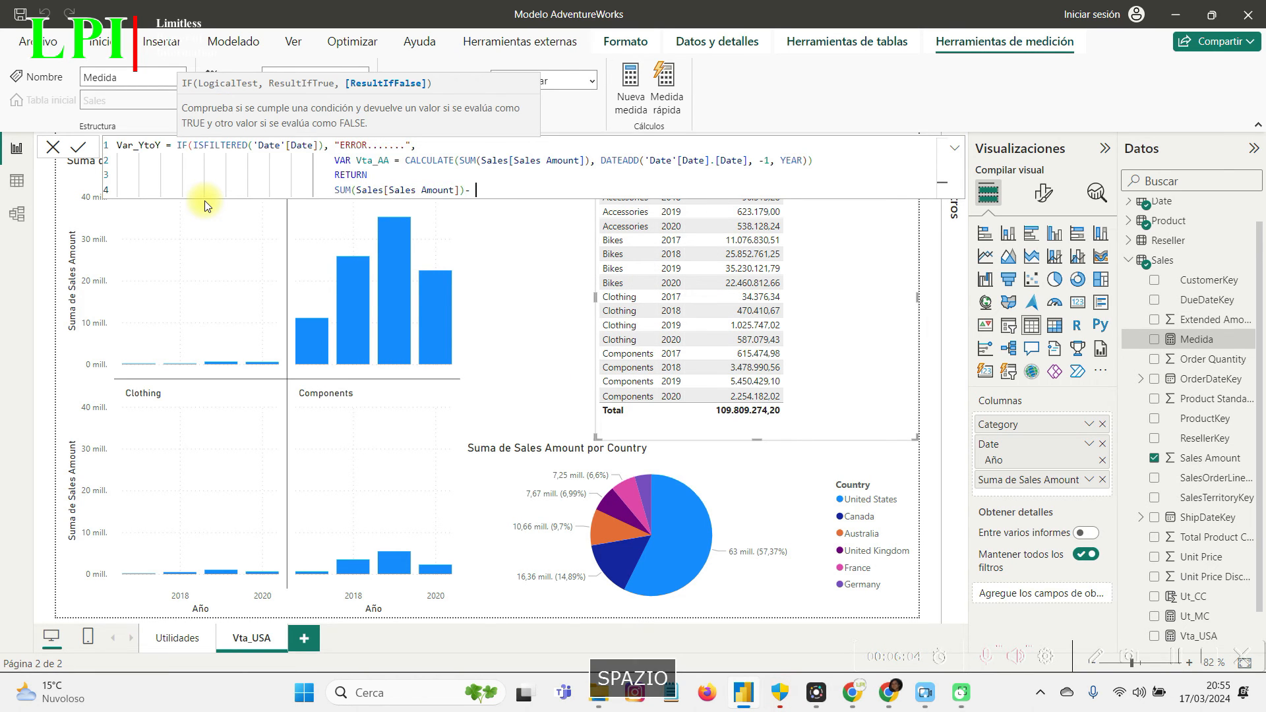
{"action": "type", "text": "Vta"}
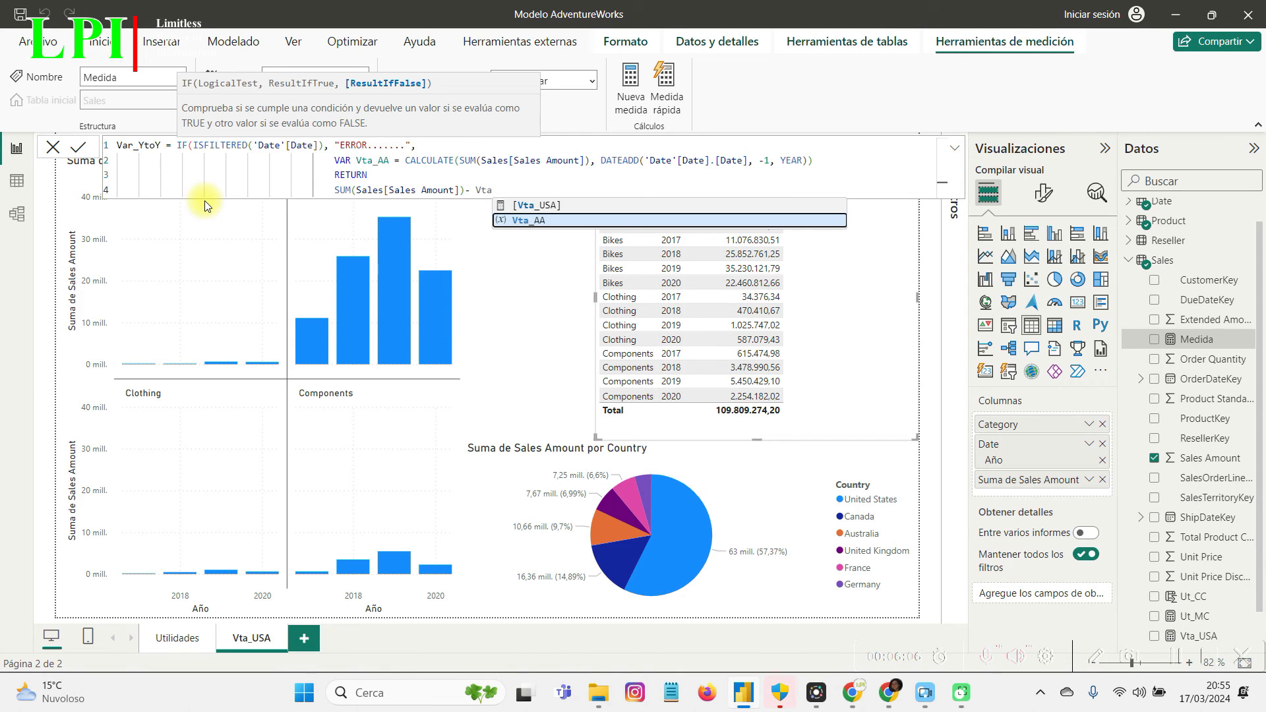
{"action": "key", "text": "Tab"}
{"action": "key", "text": "shift+Return"}
{"action": "type", "text": ")"}
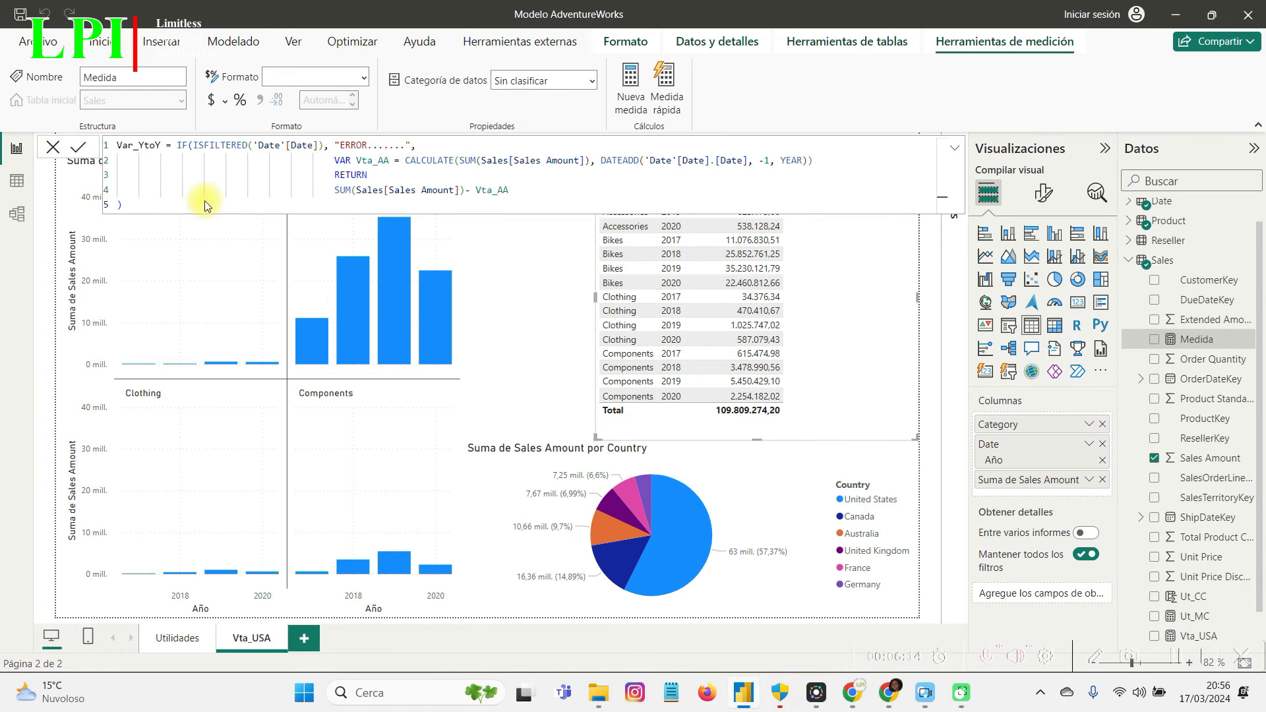
{"action": "key", "text": "Return"}
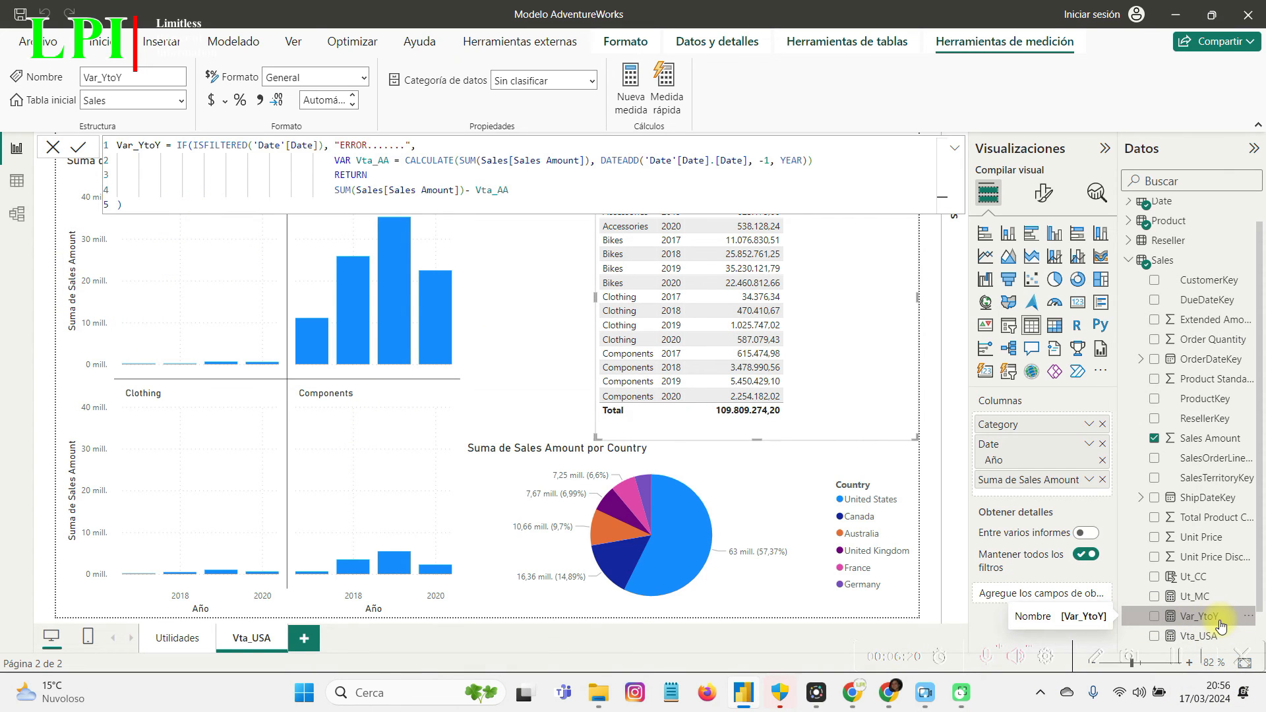
Add the Var_YtoY measure as a column of the category and year sales table.
{"action": "left_click_drag", "start_coordinate": [1222, 625], "coordinate": [866, 354]}
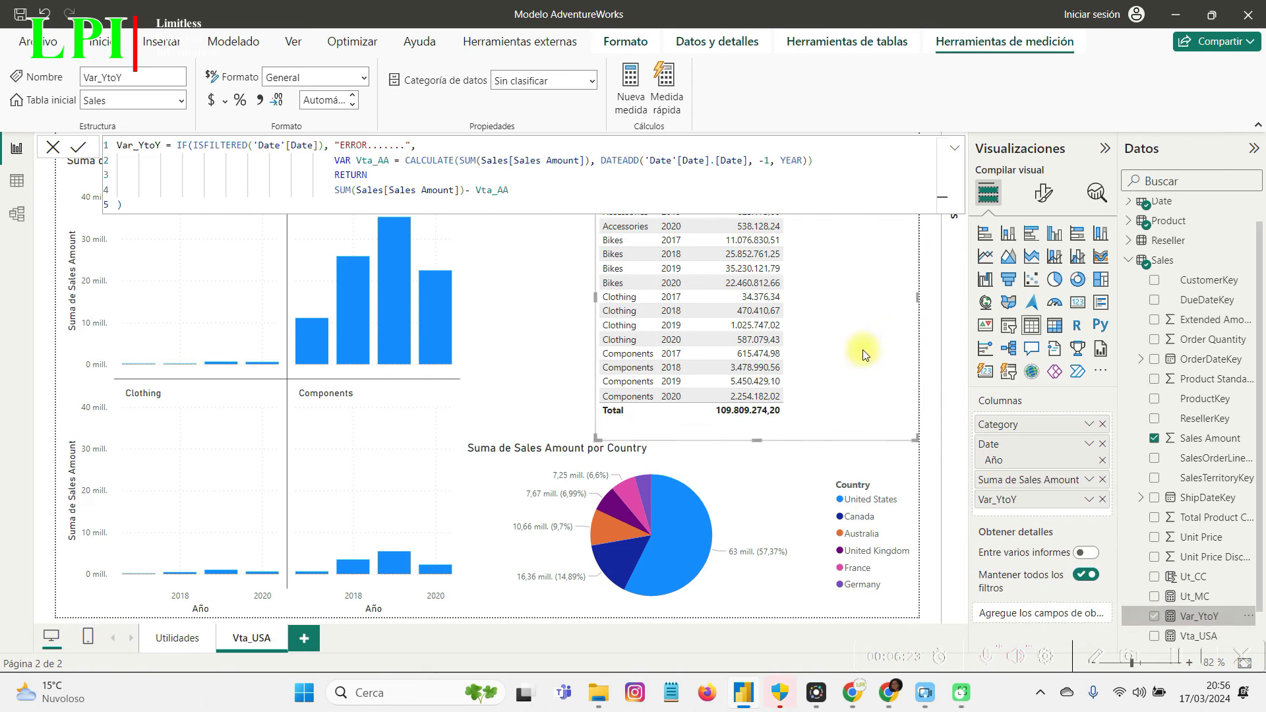
{"action": "left_click", "coordinate": [509, 372]}
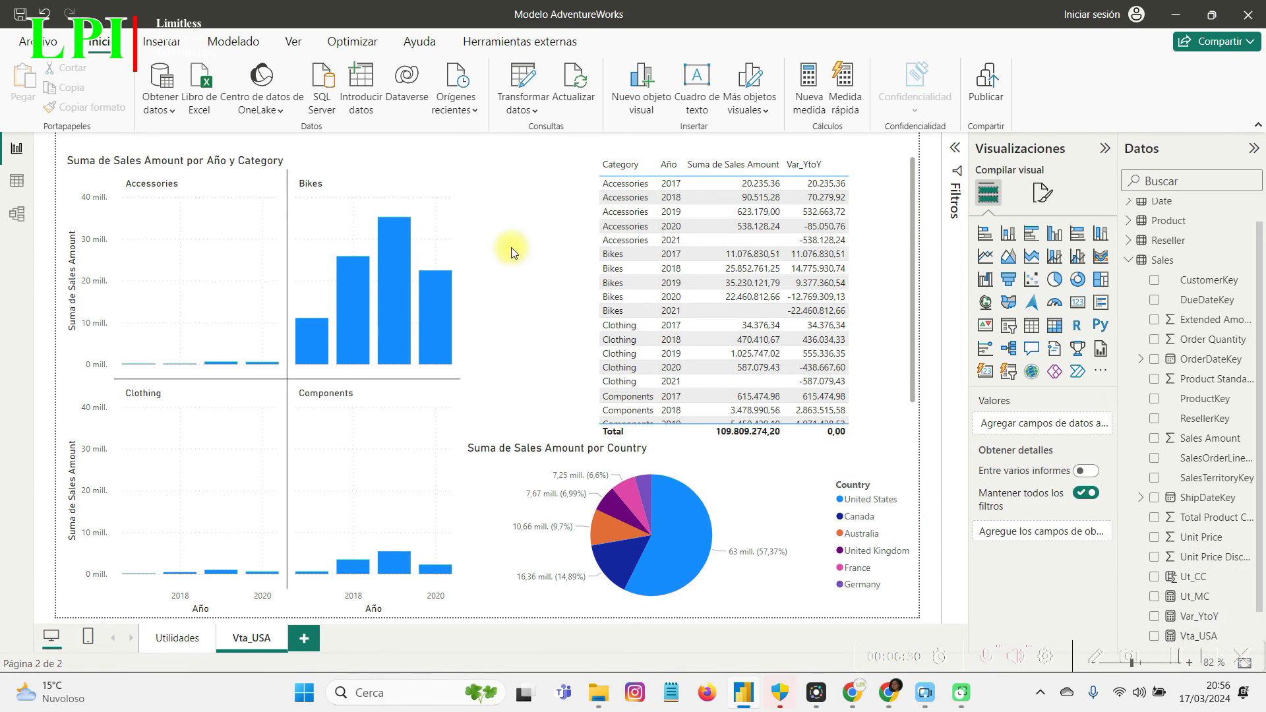
Replace Suma de Sales Amount with the Var_YtoY measure on the Y axis of the column chart by year and category.
{"action": "left_click", "coordinate": [459, 217]}
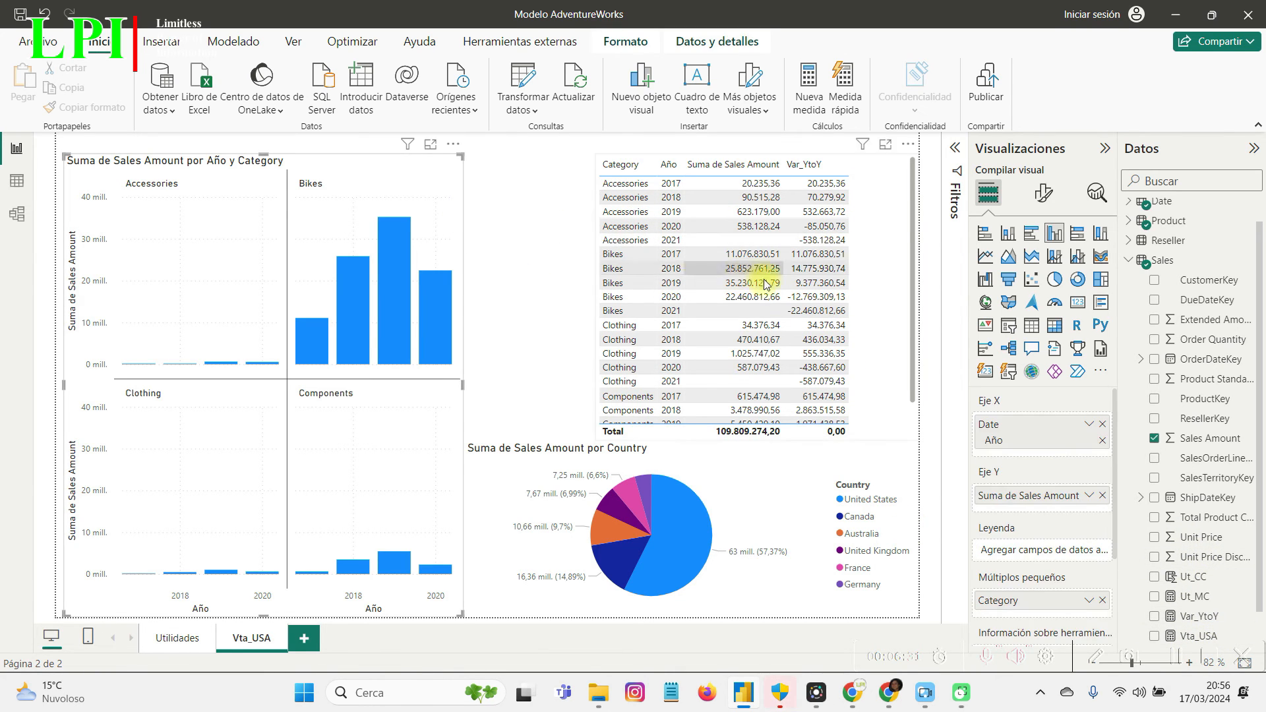
{"action": "left_click", "coordinate": [1104, 496]}
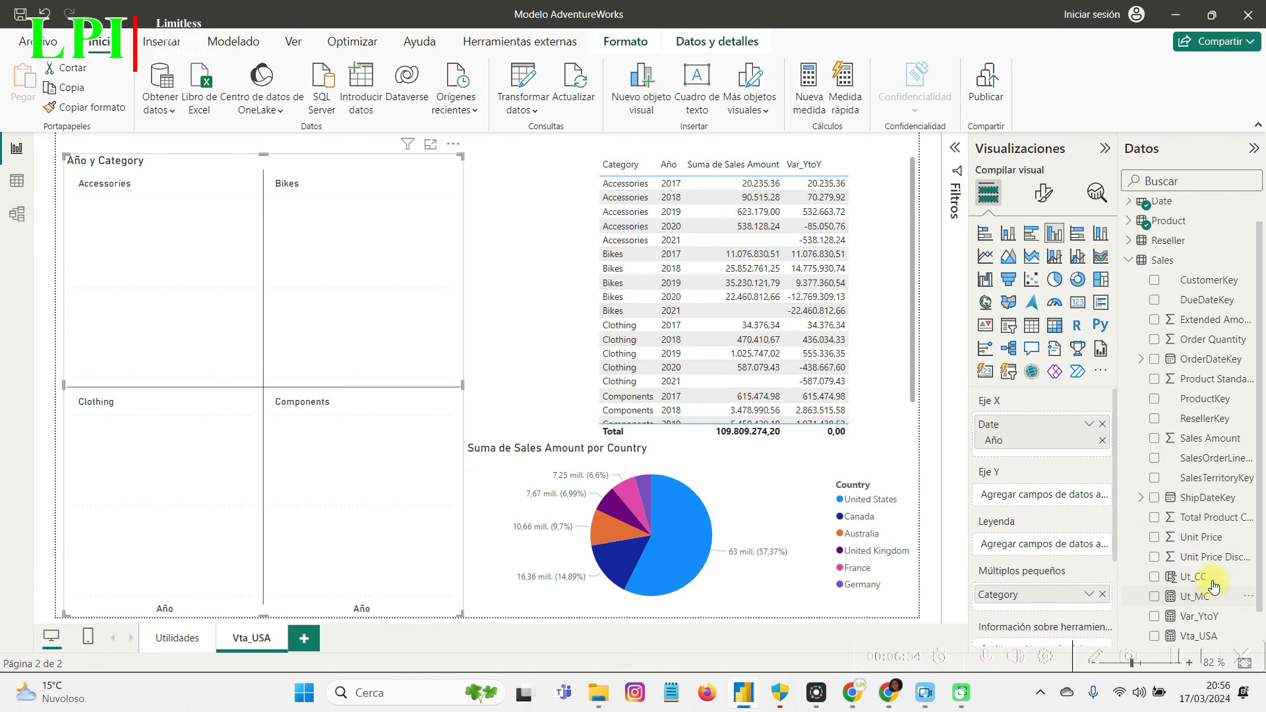
{"action": "mouse_move", "coordinate": [1199, 616]}
{"action": "left_mouse_down"}
{"action": "mouse_move", "coordinate": [994, 595]}
{"action": "mouse_move", "coordinate": [369, 316]}
{"action": "left_mouse_up"}
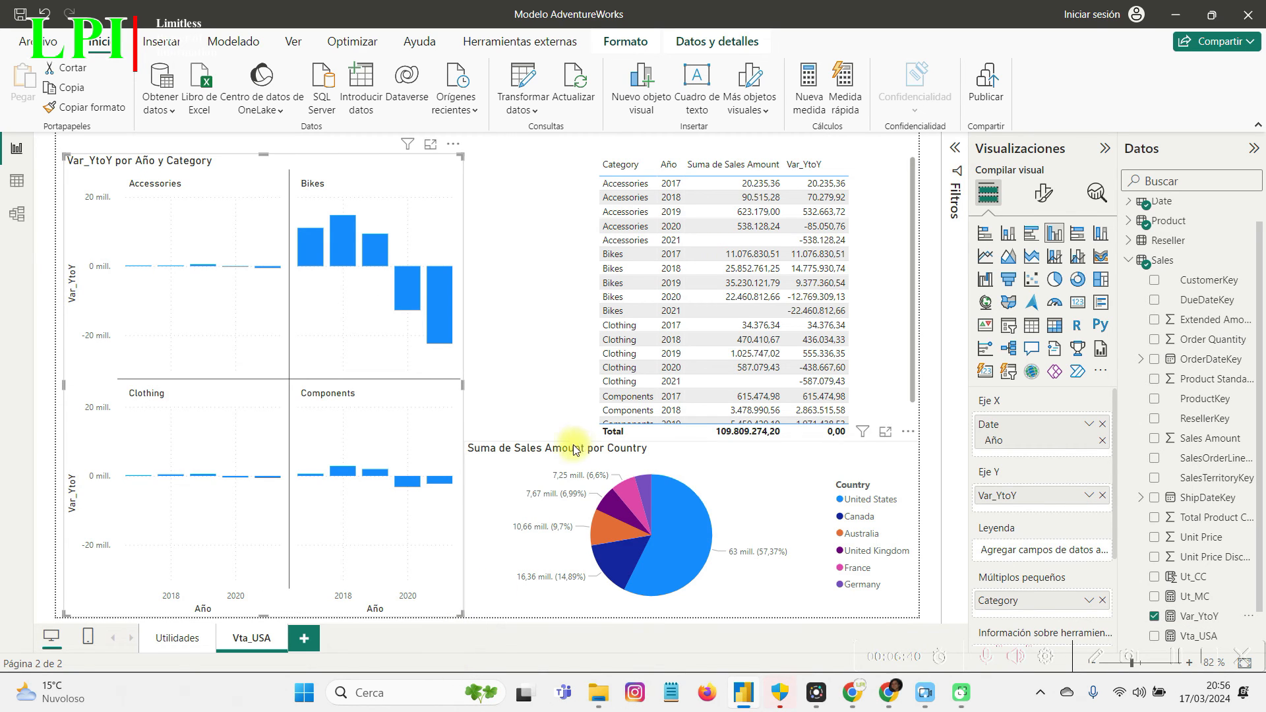
Widen the category and year table by extending its left edge toward the column chart.
{"action": "left_click", "coordinate": [891, 324]}
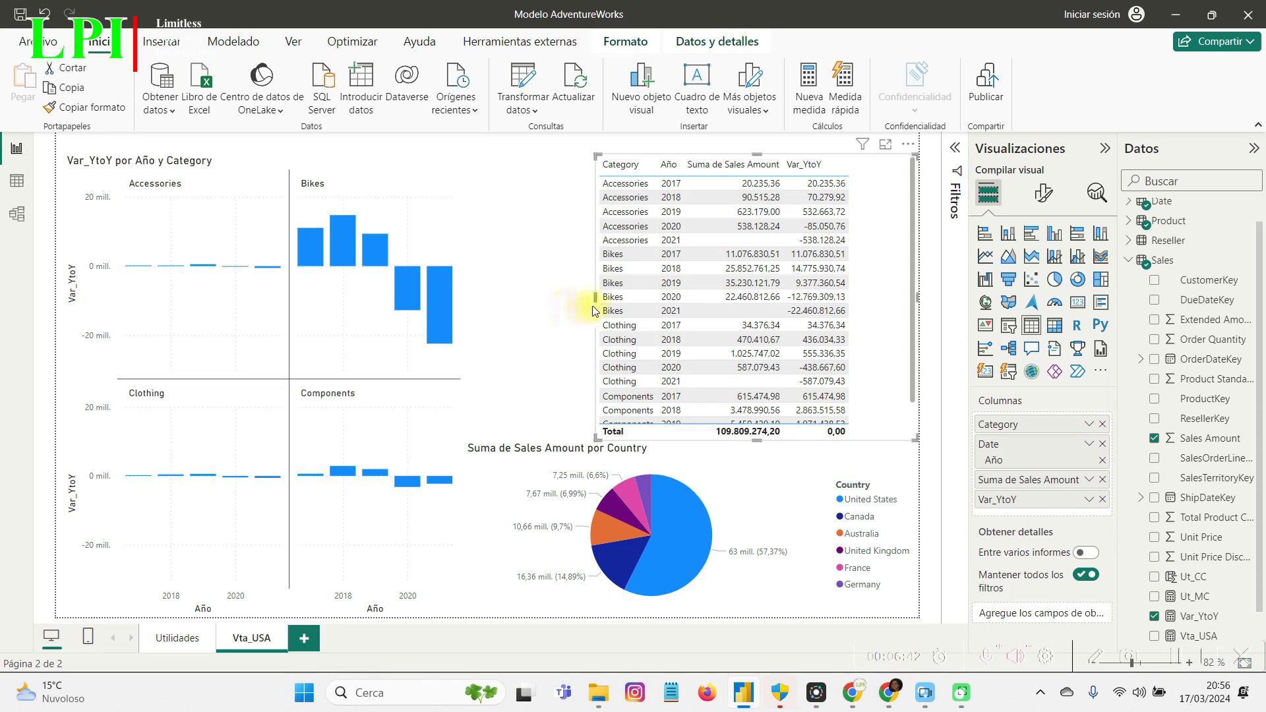
{"action": "left_click_drag", "start_coordinate": [595, 297], "coordinate": [525, 296]}
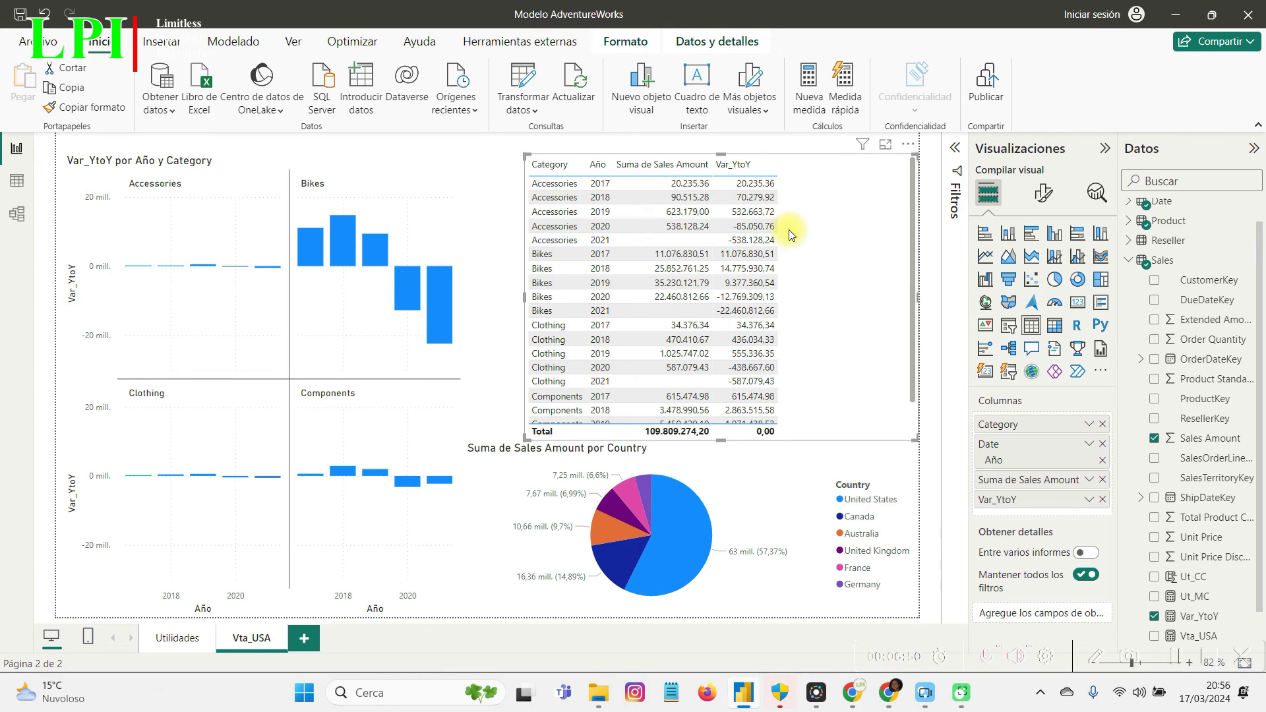
Copy the entire DAX formula of the Var_YtoY measure in the Sales table.
{"action": "left_click", "coordinate": [1181, 616]}
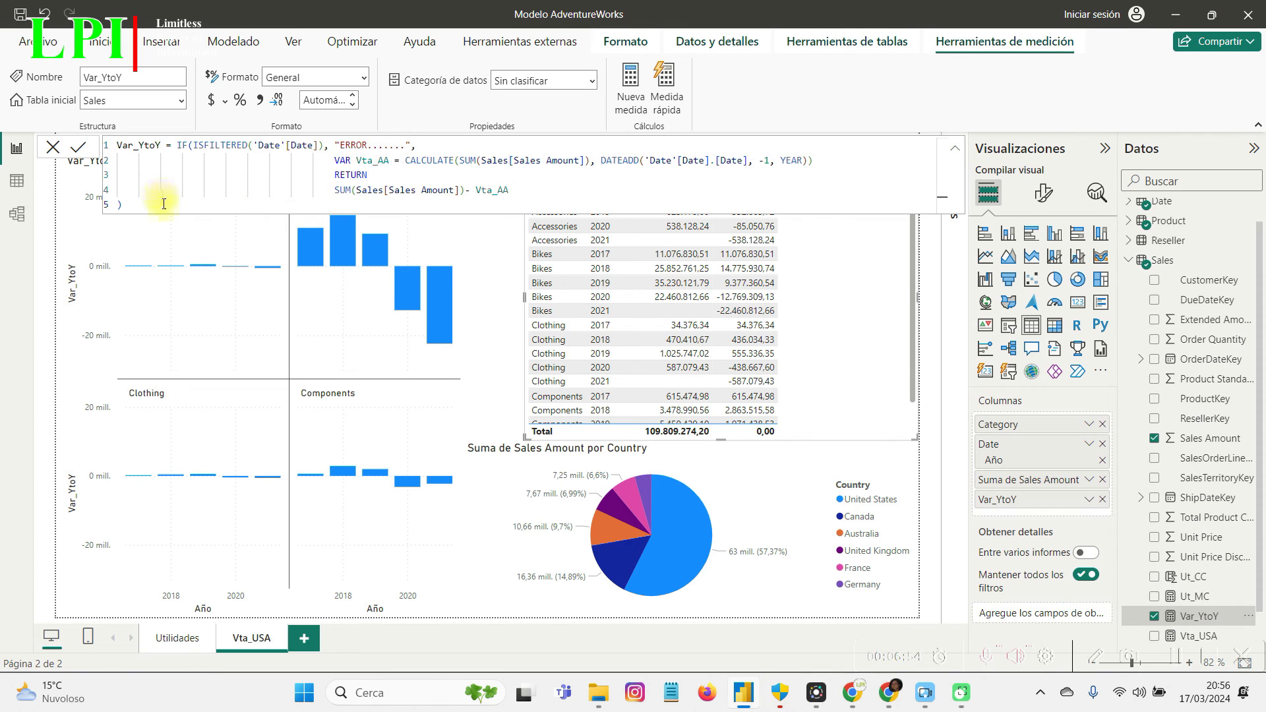
{"action": "left_click_drag", "start_coordinate": [122, 205], "coordinate": [88, 147]}
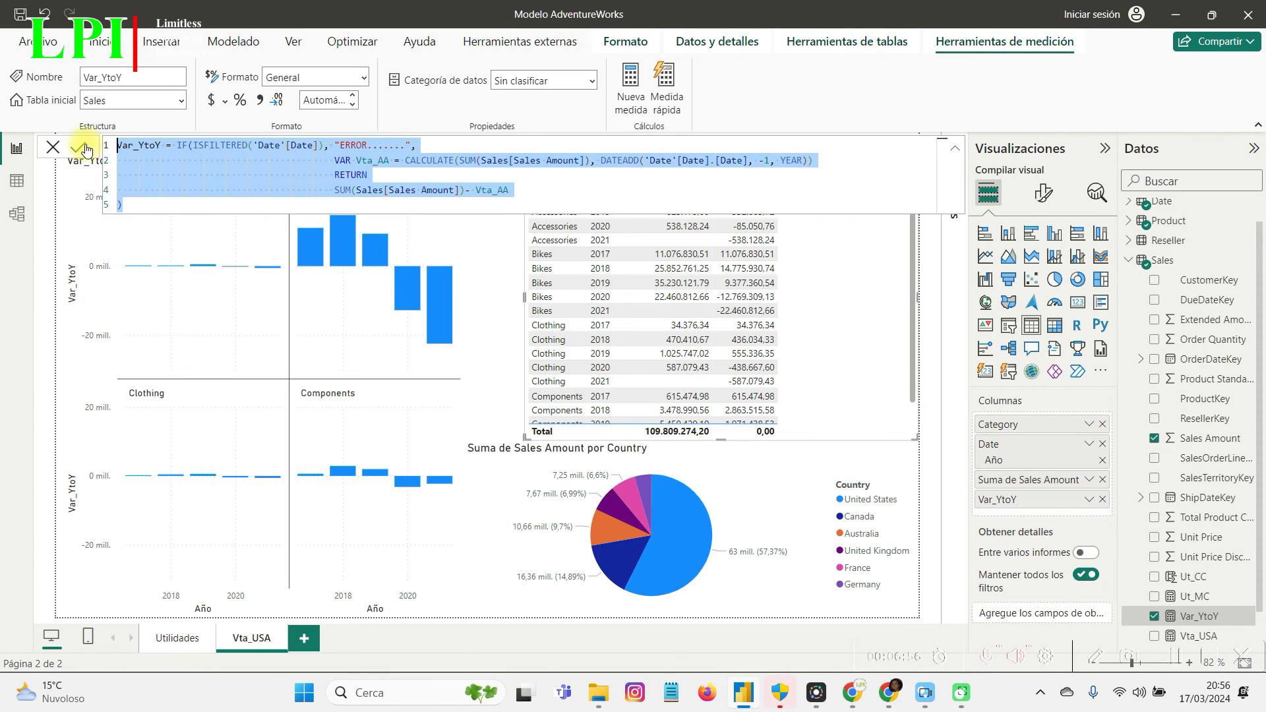
{"action": "key", "text": "ctrl+c"}
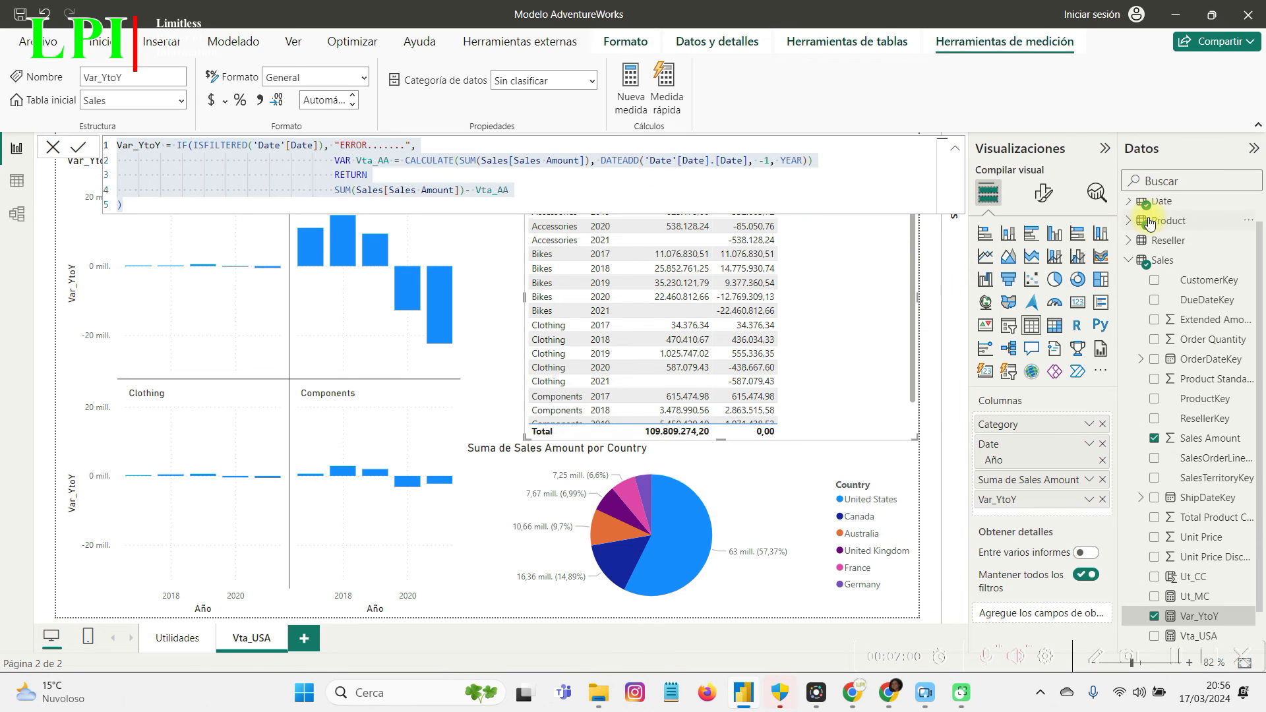
Create a new measure in the Sales table from the copied Var_YtoY formula and name it Var%_YtoY.
{"action": "left_click", "coordinate": [1164, 260]}
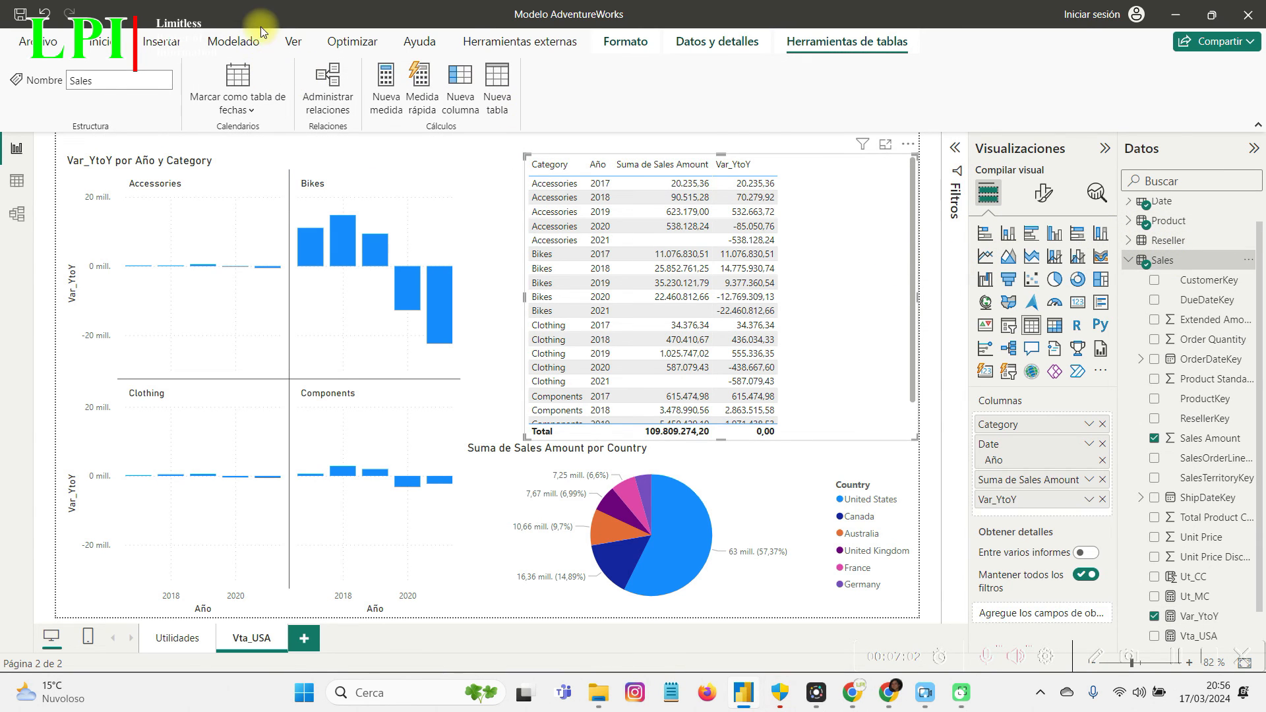
{"action": "left_click", "coordinate": [231, 41]}
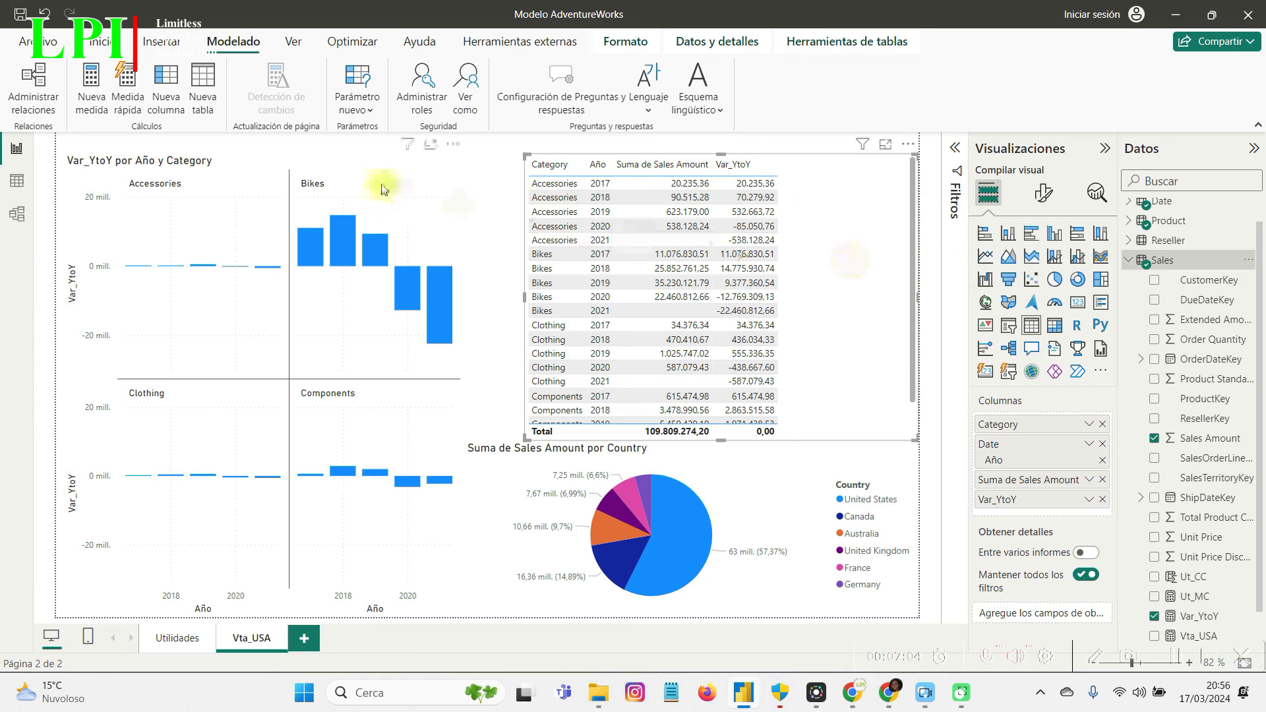
{"action": "left_click", "coordinate": [92, 99]}
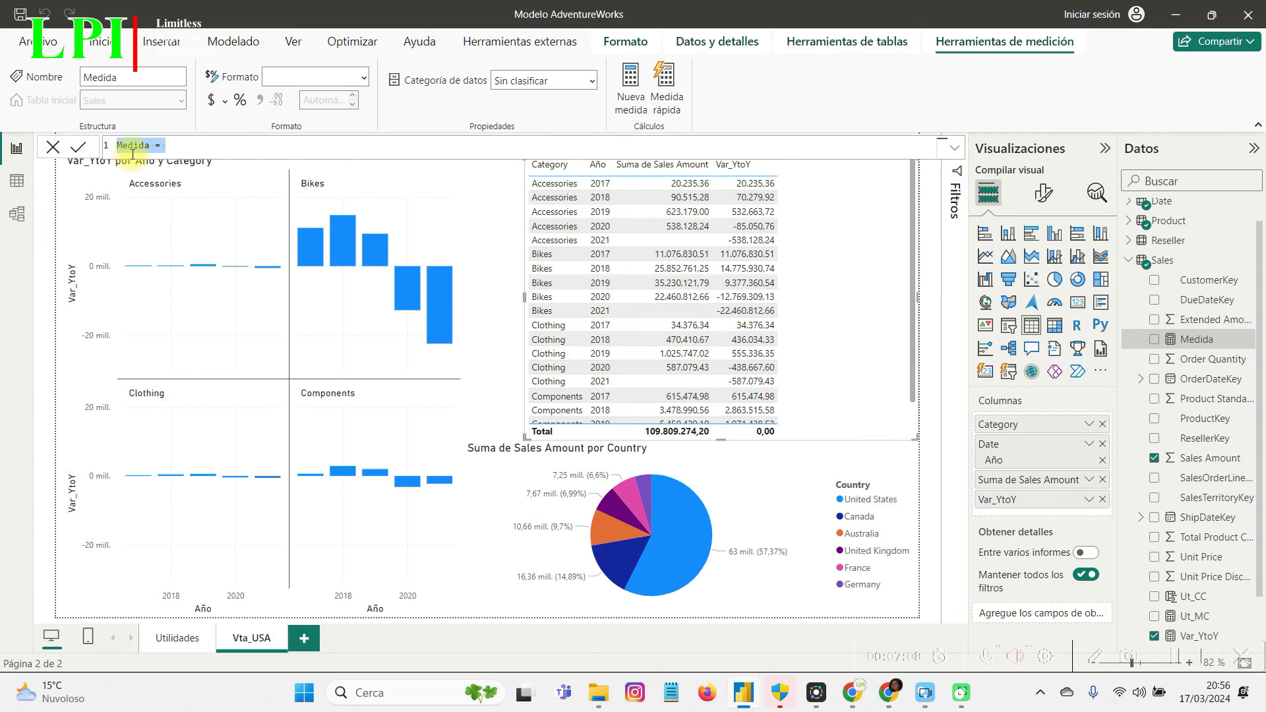
{"action": "key", "text": "ctrl+v"}
{"action": "left_click", "coordinate": [134, 145]}
{"action": "type", "text": "%"}
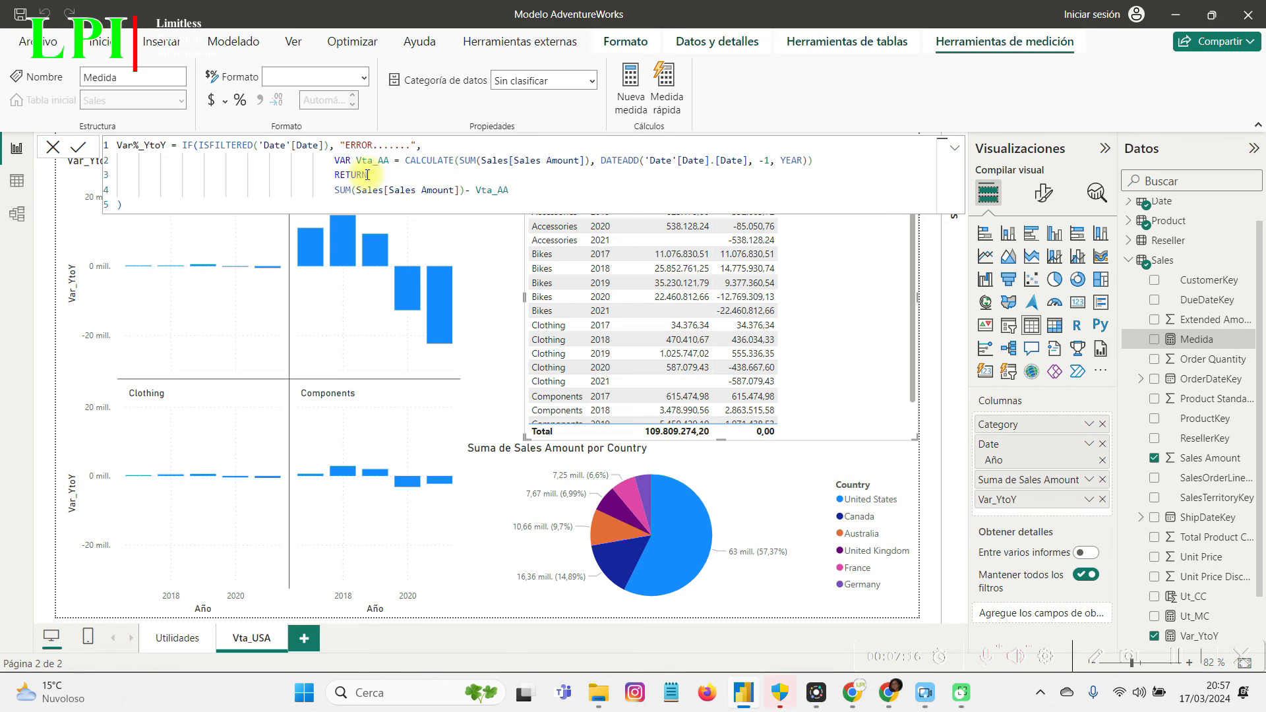
Cut the expression SUM(Sales[Sales Amount])- Vta_AA after RETURN and start a DIVIDE function in its place.
{"action": "left_click", "coordinate": [520, 197]}
{"action": "left_click_drag", "start_coordinate": [519, 197], "coordinate": [337, 191]}
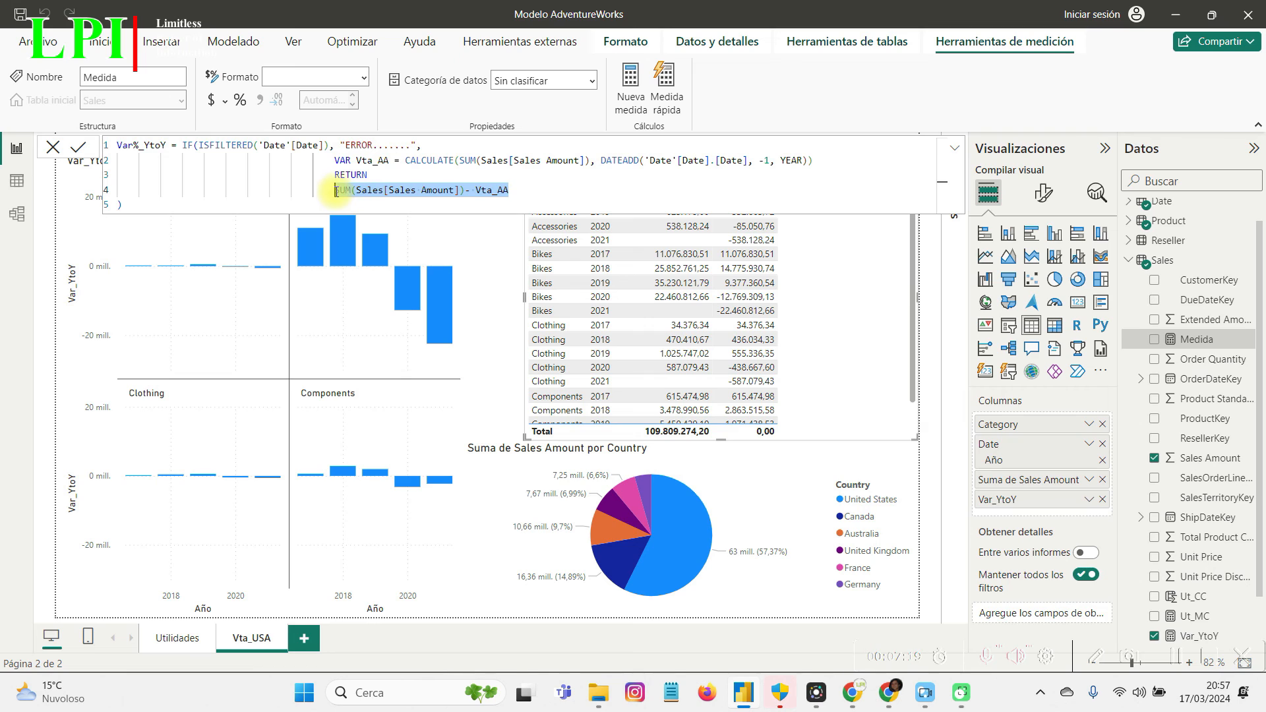
{"action": "key", "text": "ctrl+x"}
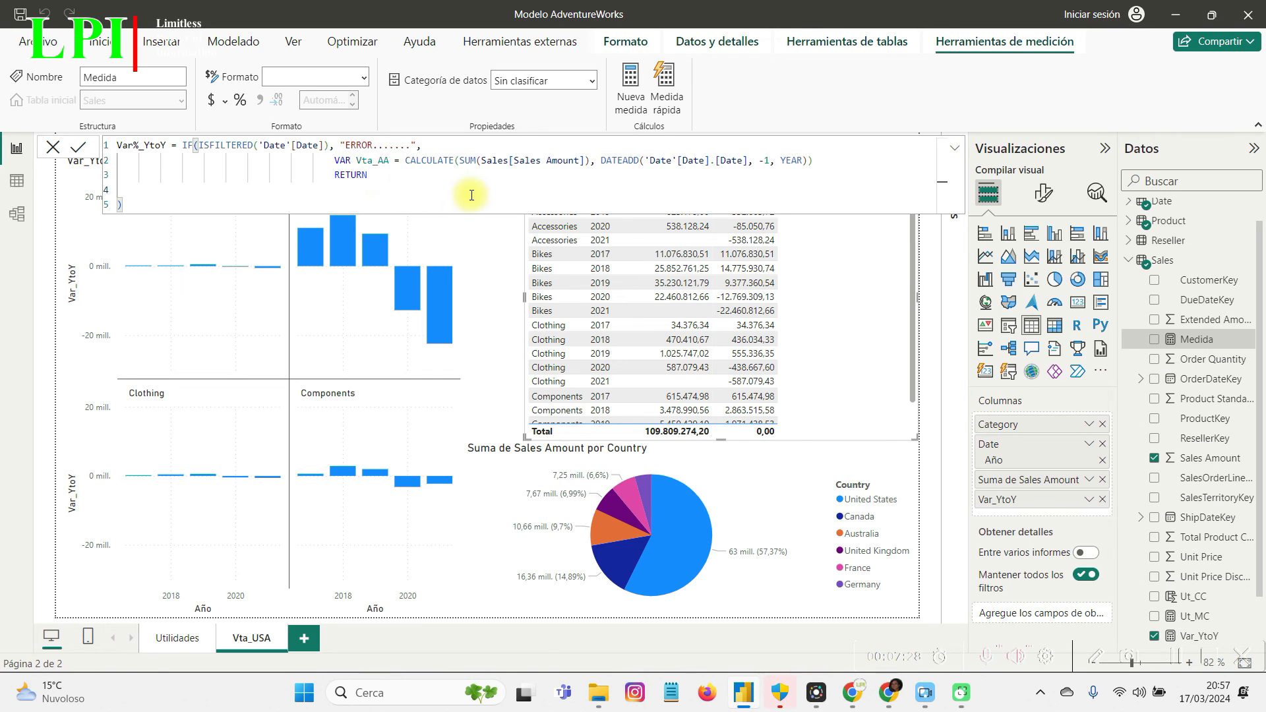
{"action": "type", "text": "Dive"}
{"action": "key", "text": "BackSpace"}
{"action": "key", "text": "BackSpace"}
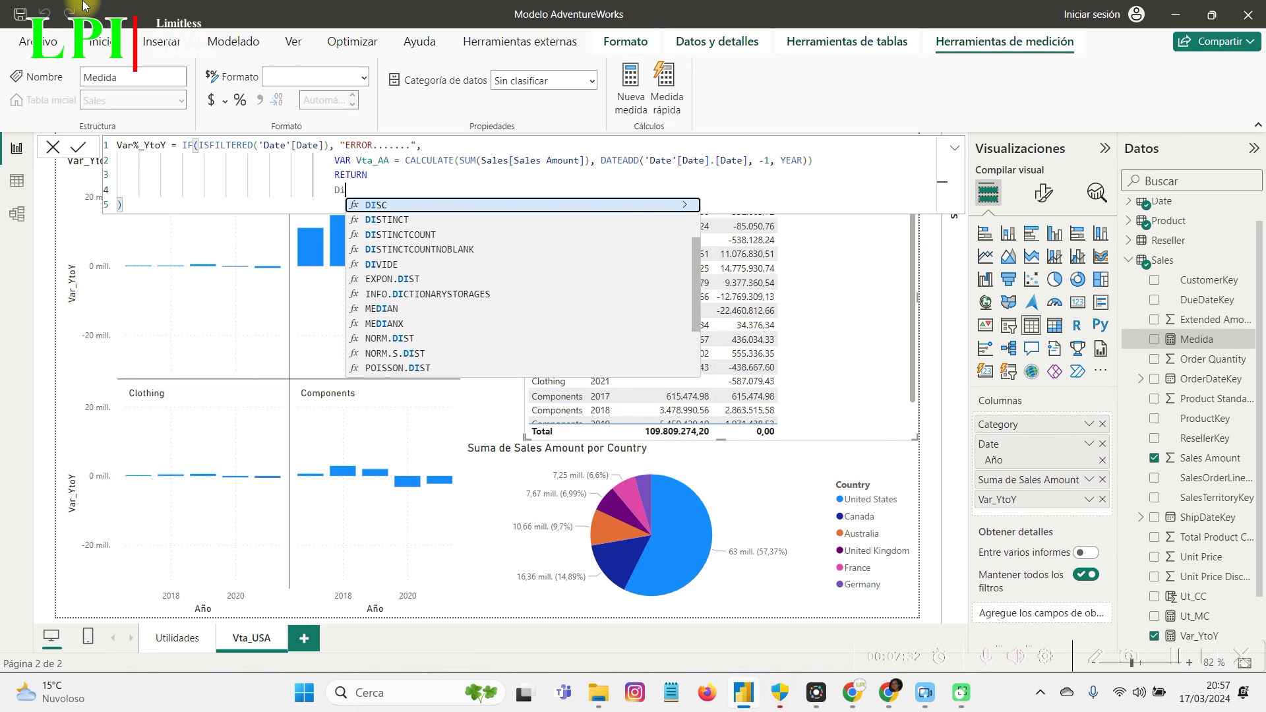
{"action": "type", "text": "v"}
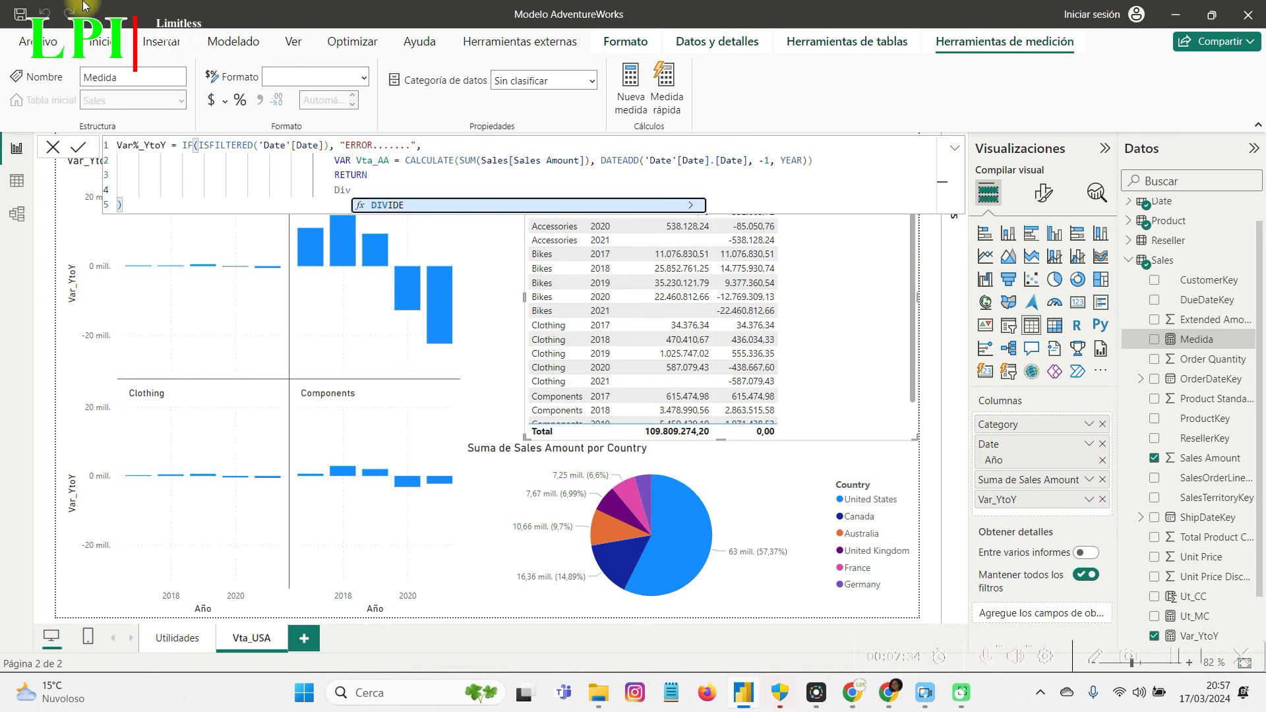
{"action": "key", "text": "Tab"}
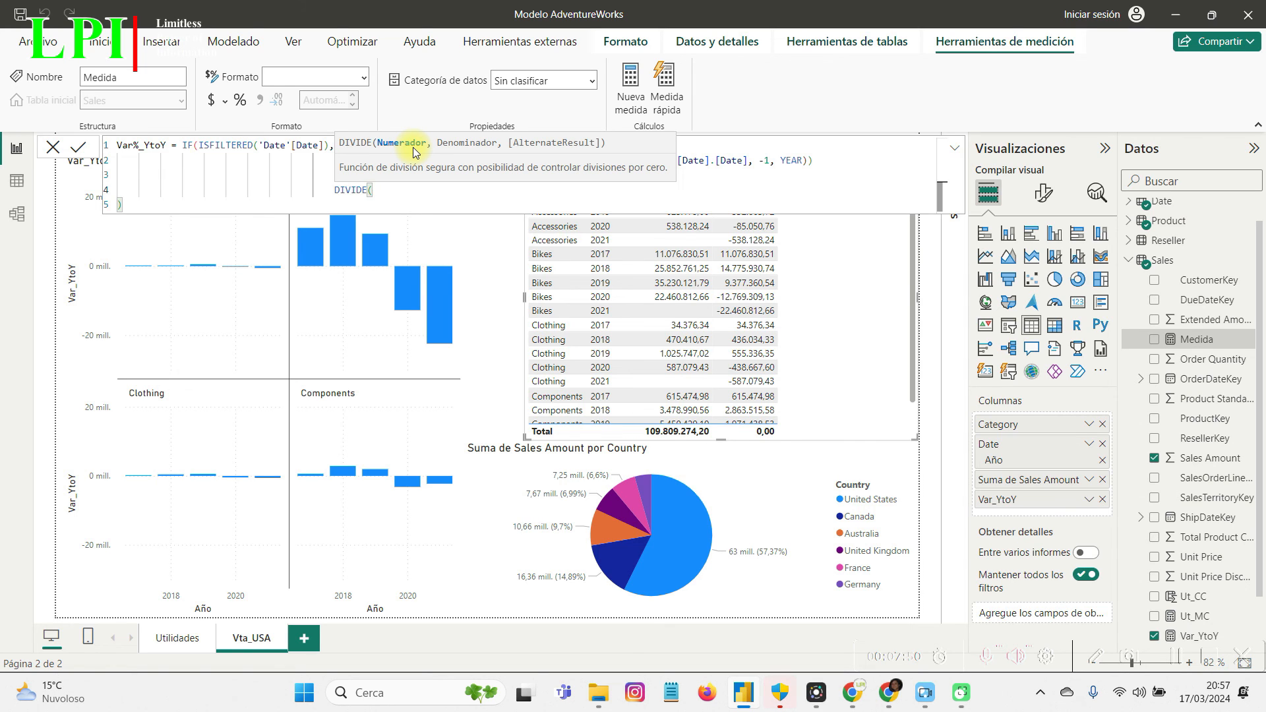
Paste the cut difference as the DIVIDE numerator, use Vta_AA as the denominator, close the function and commit the Var%_YtoY measure.
{"action": "key", "text": "ctrl+v"}
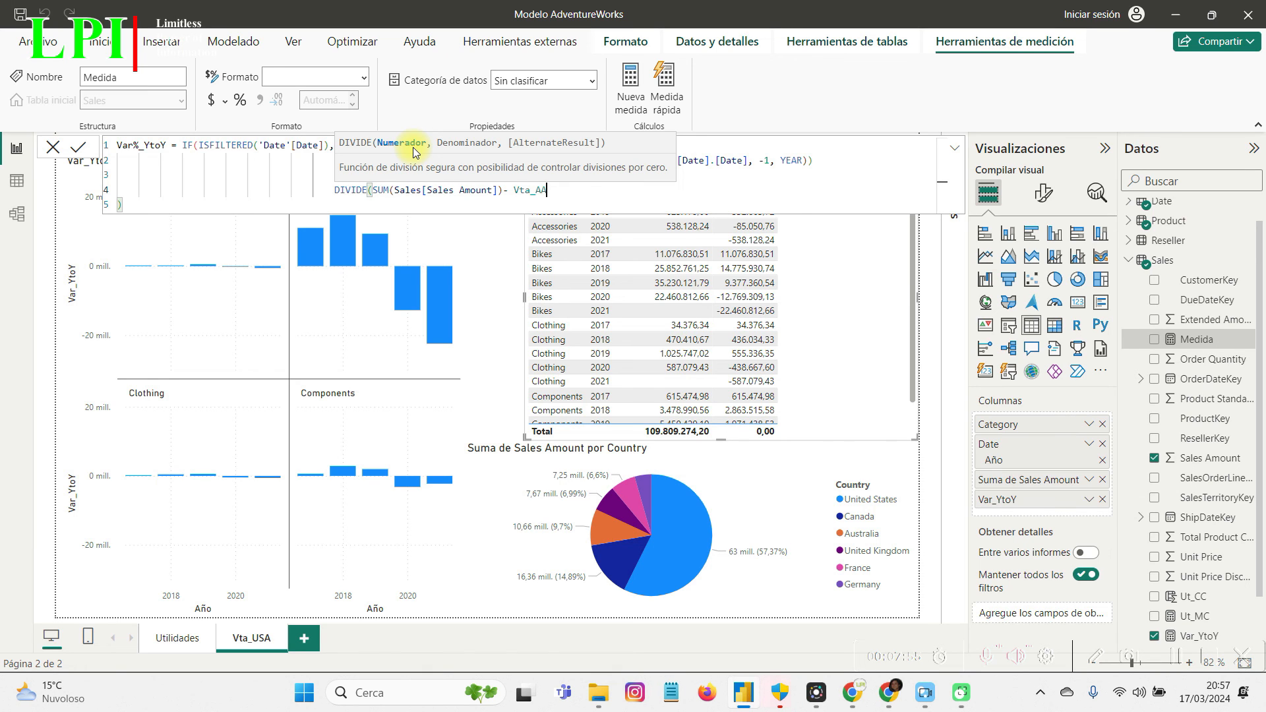
{"action": "type", "text": ", Vta_AA"}
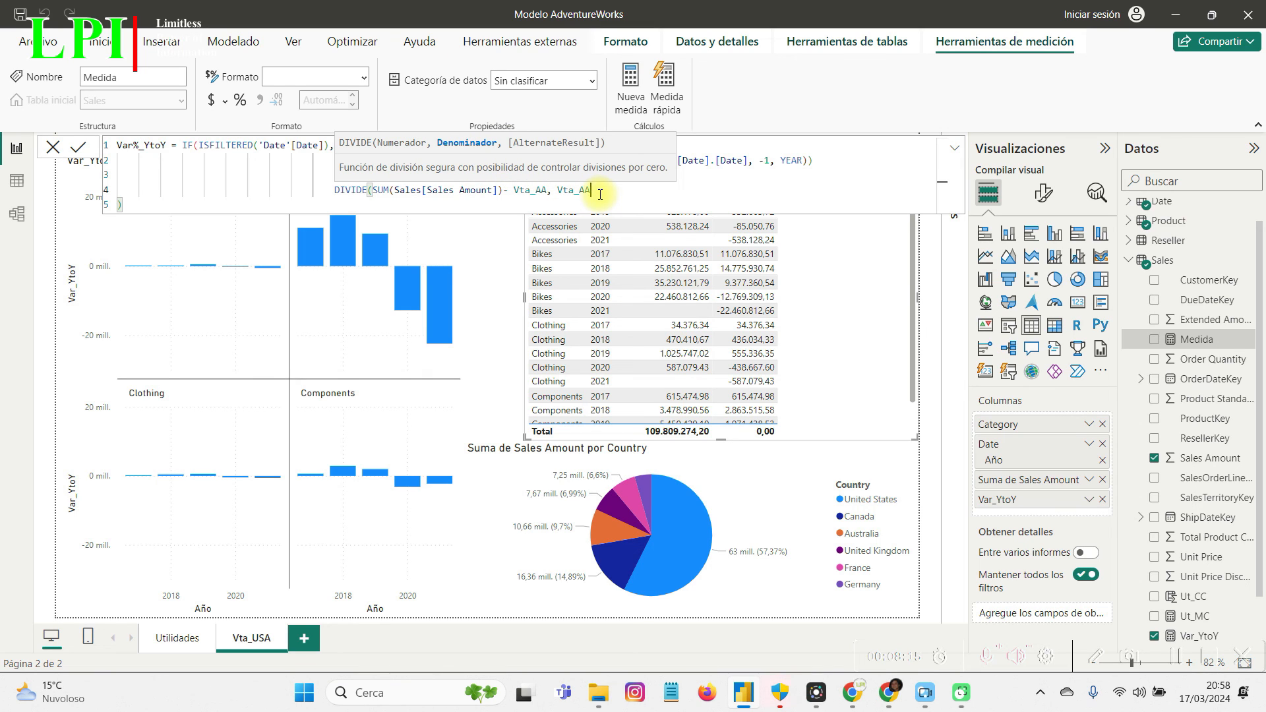
{"action": "type", "text": ")"}
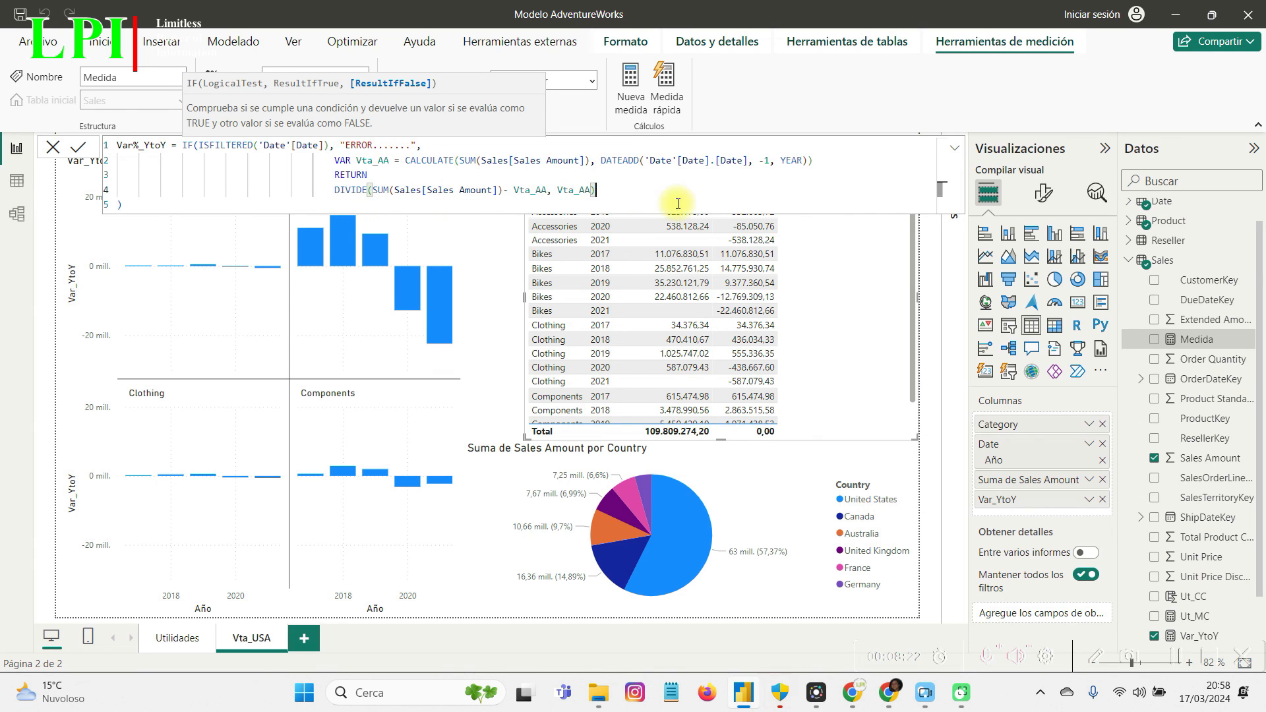
{"action": "left_click", "coordinate": [830, 257]}
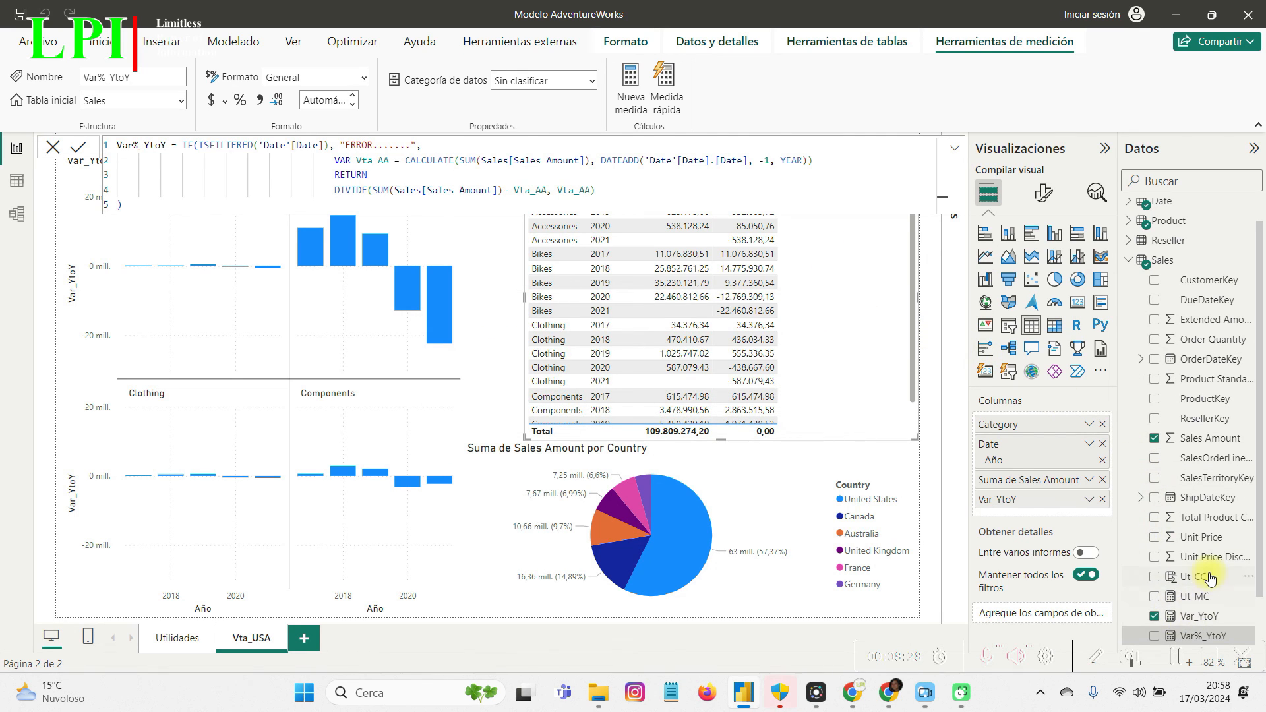
Format the Var%_YtoY measure as a percentage with 2 decimals and add it as a column of the category and year sales table.
{"action": "scroll", "coordinate": [1194, 568], "scroll_direction": "down", "scroll_amount": 1}
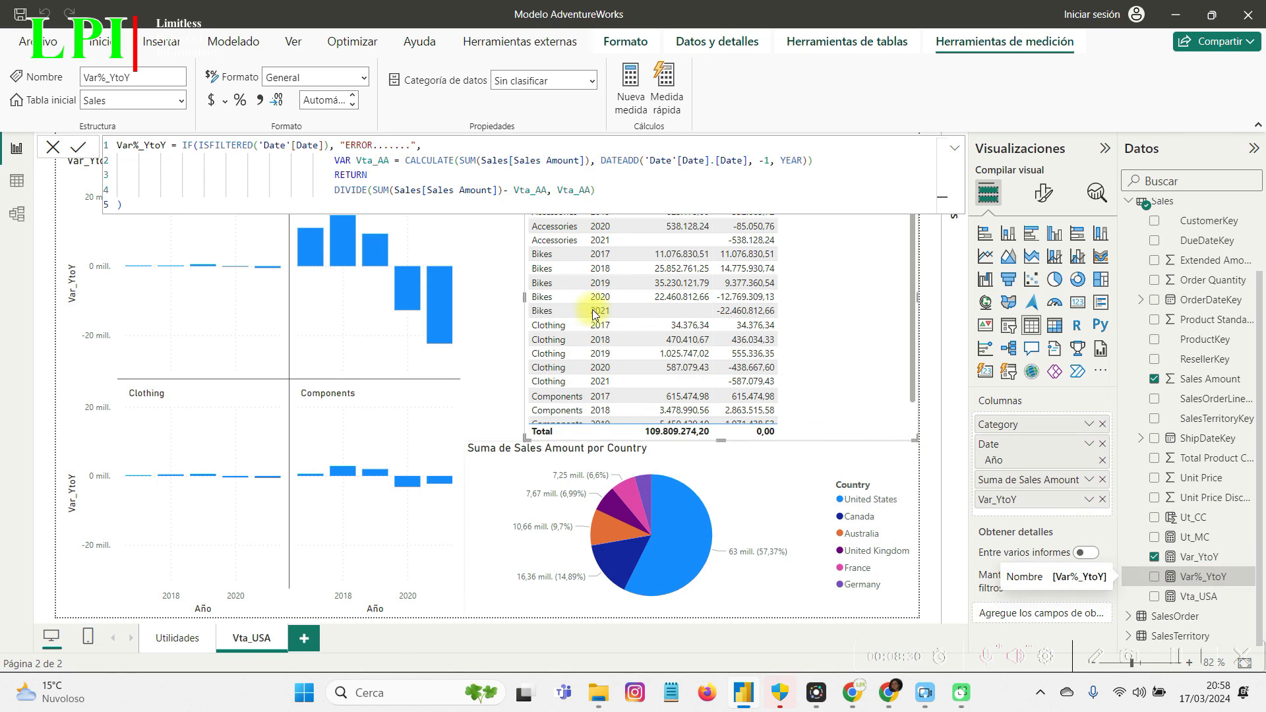
{"action": "left_click", "coordinate": [53, 146]}
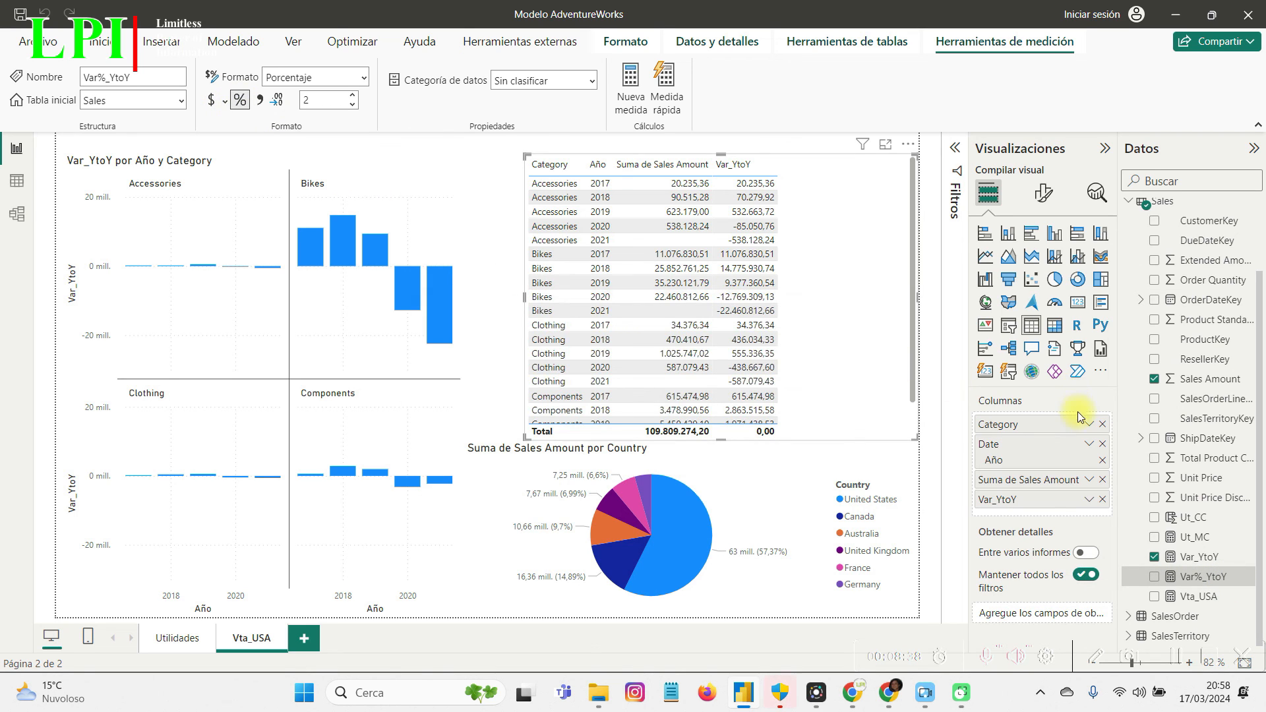
{"action": "left_click_drag", "start_coordinate": [1240, 583], "coordinate": [865, 222]}
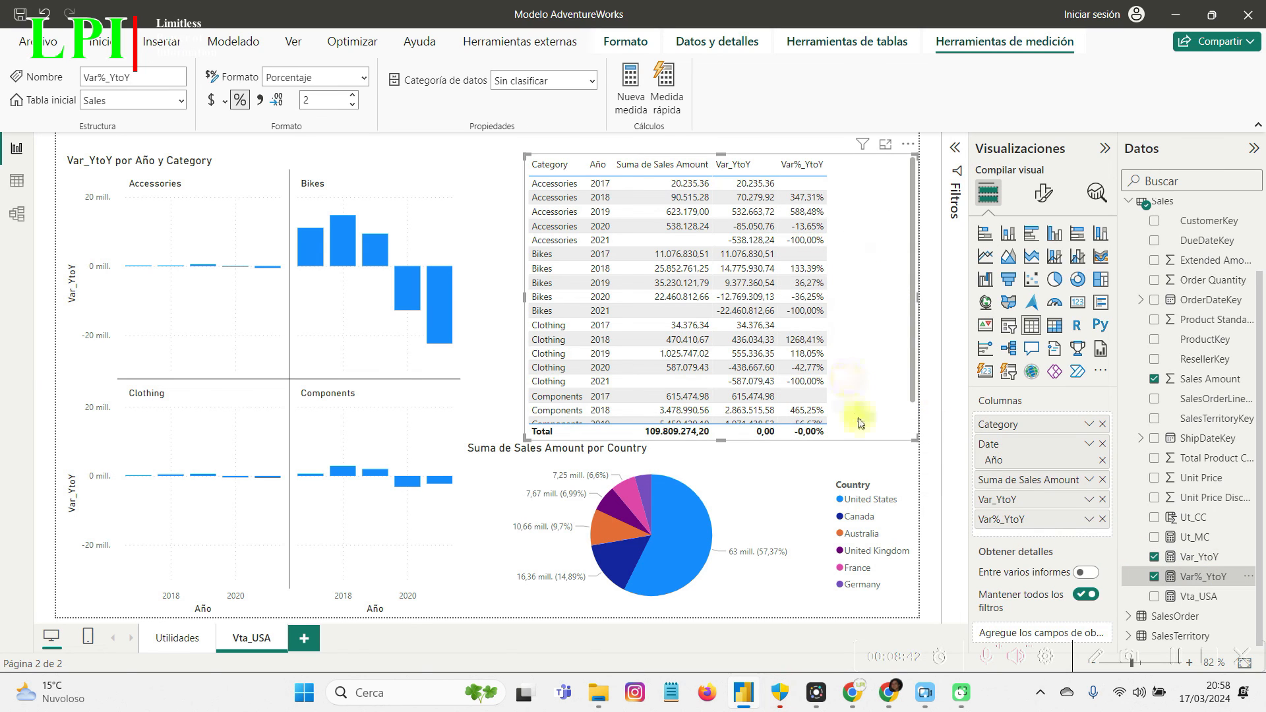